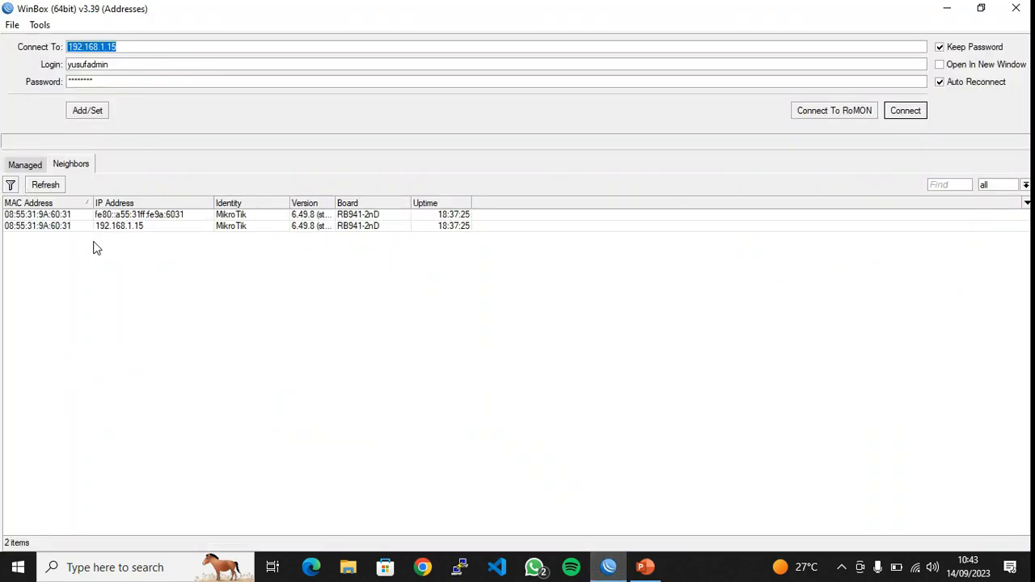
Connect WinBox to the hAP lite router at 192.168.1.15
click(140, 228)
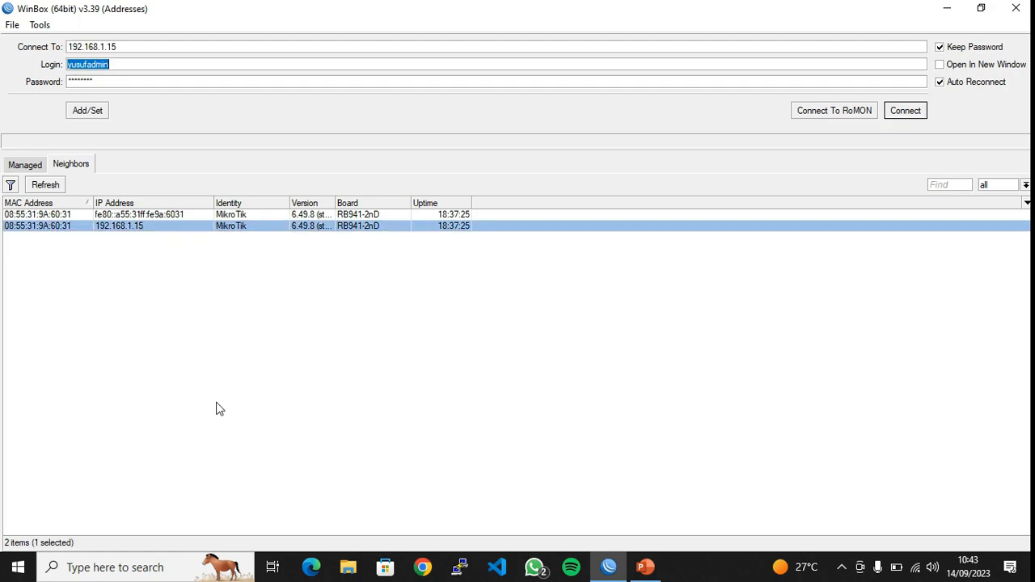
click(922, 115)
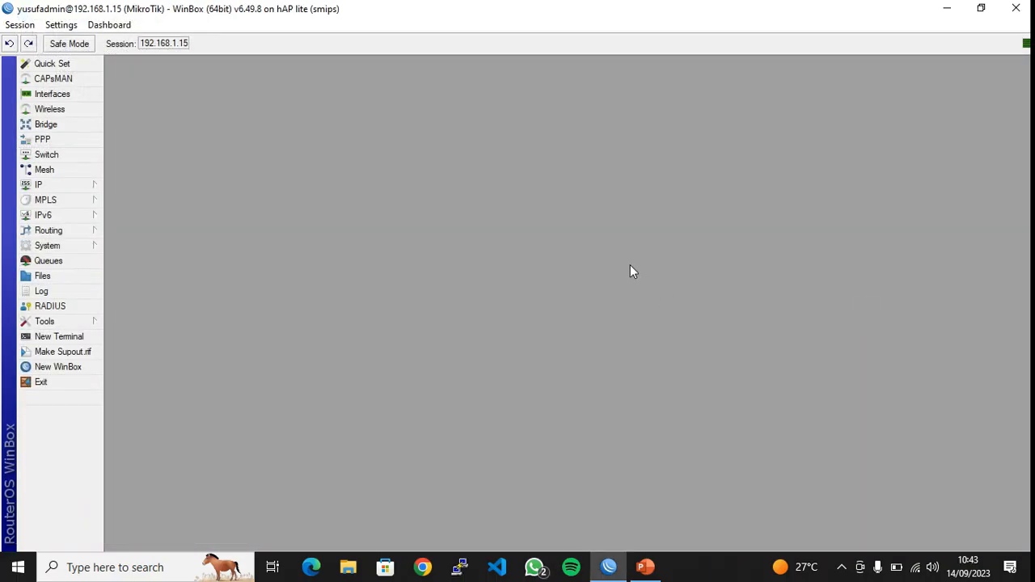
Enable the PPTP server under PPP Interface settings and apply it
click(58, 144)
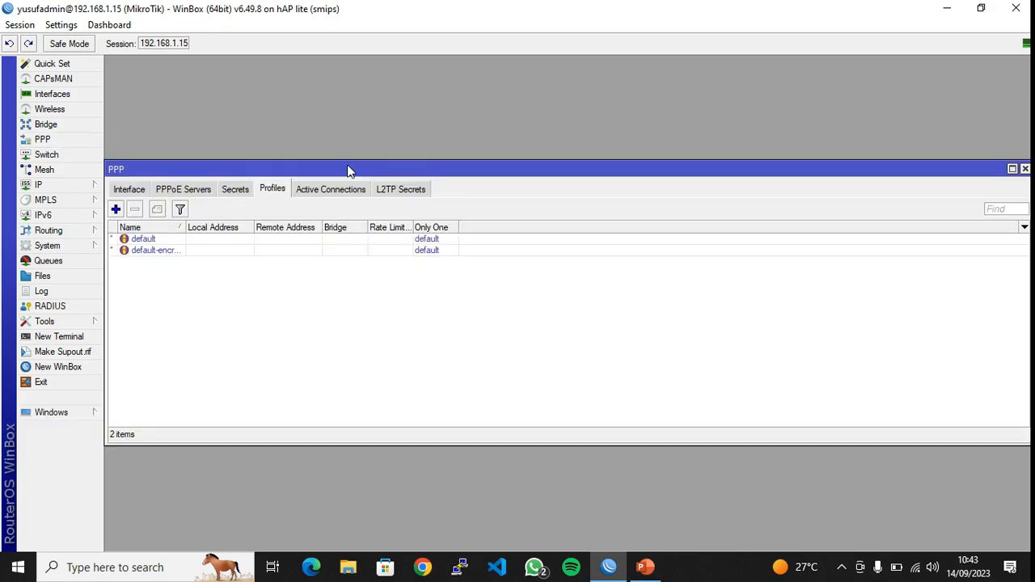
click(133, 191)
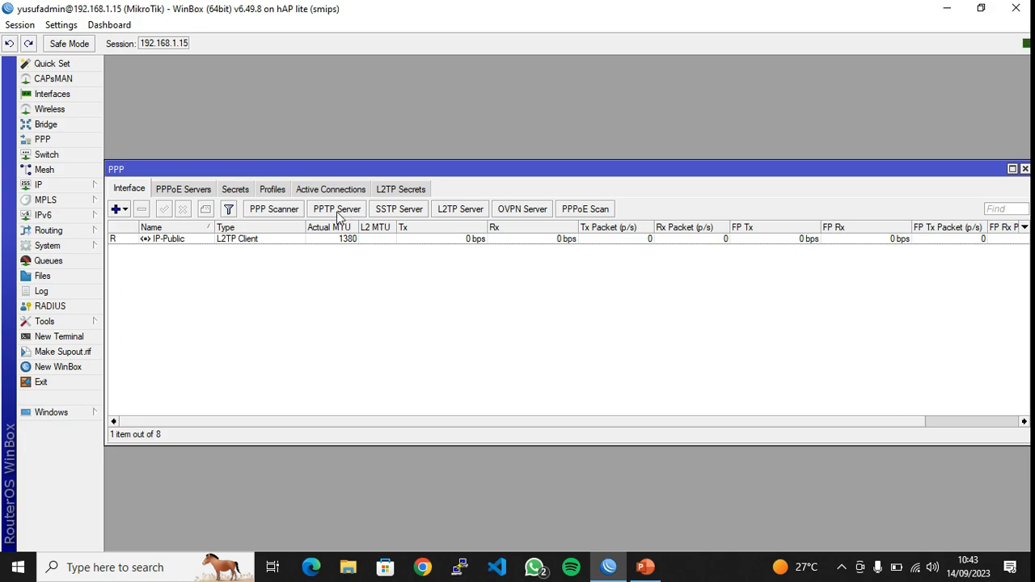
click(338, 212)
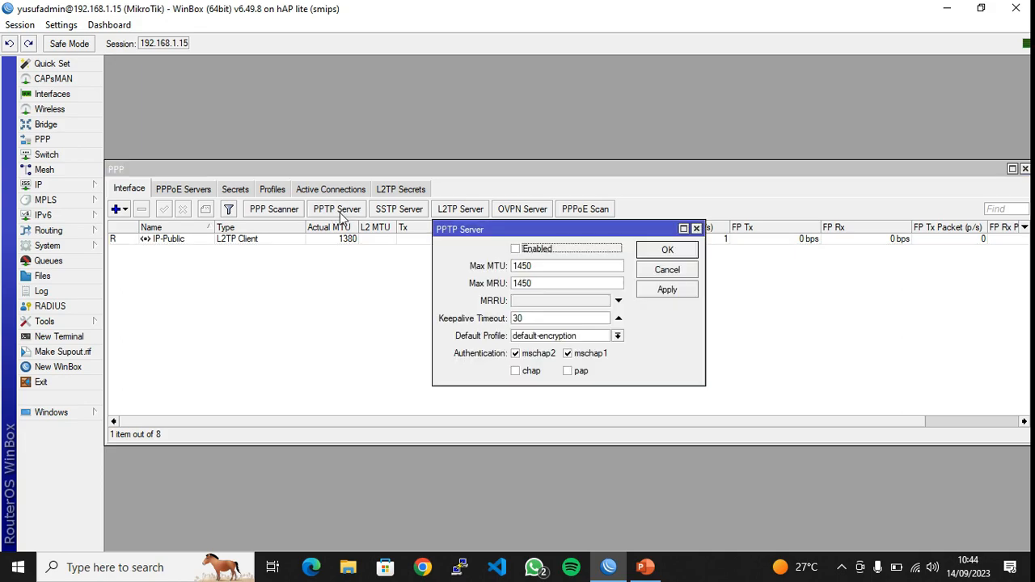
click(515, 249)
click(668, 293)
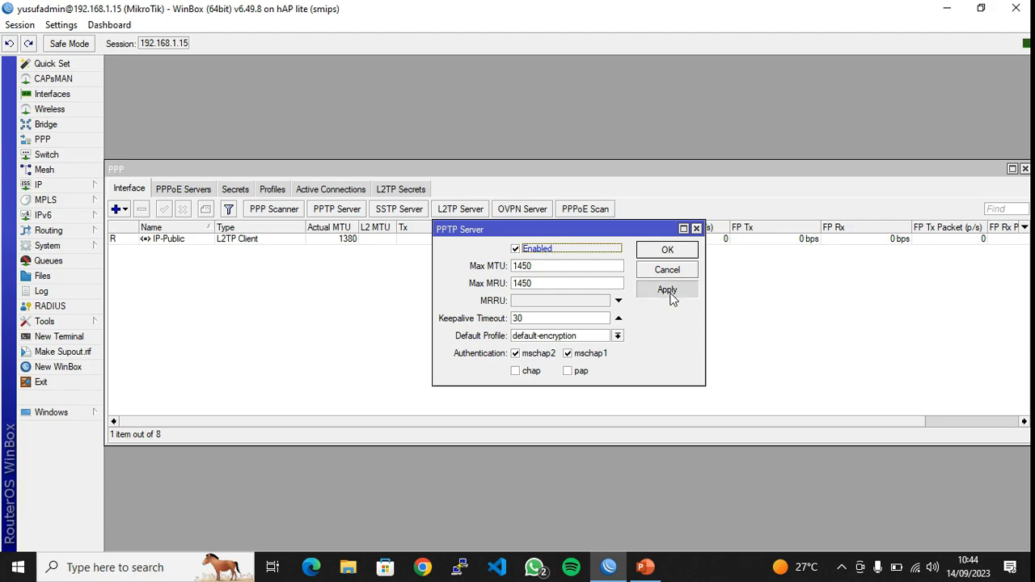
click(659, 253)
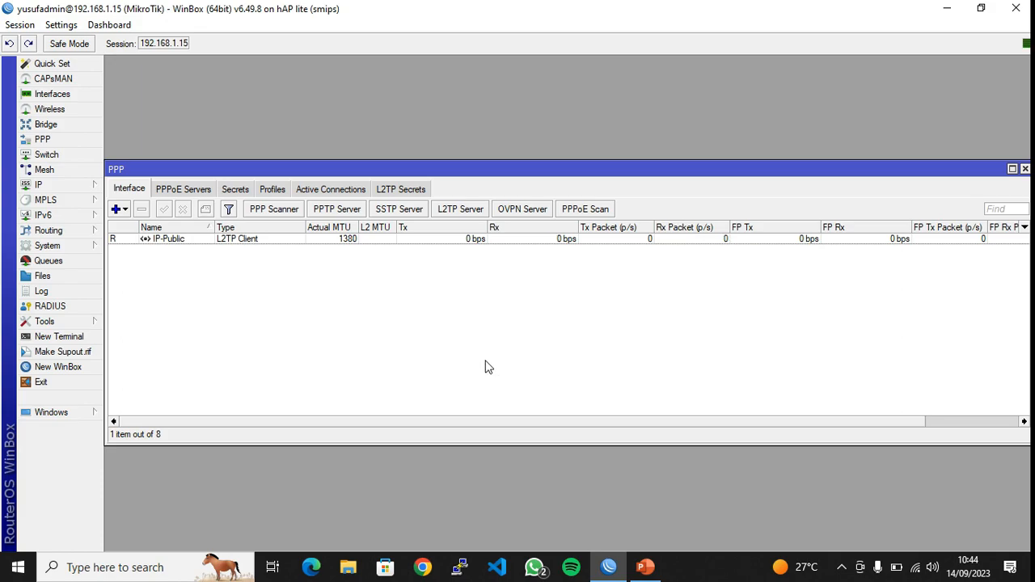
Remove the existing PPTP secret from the PPP Secrets list, then start a new secret
click(242, 192)
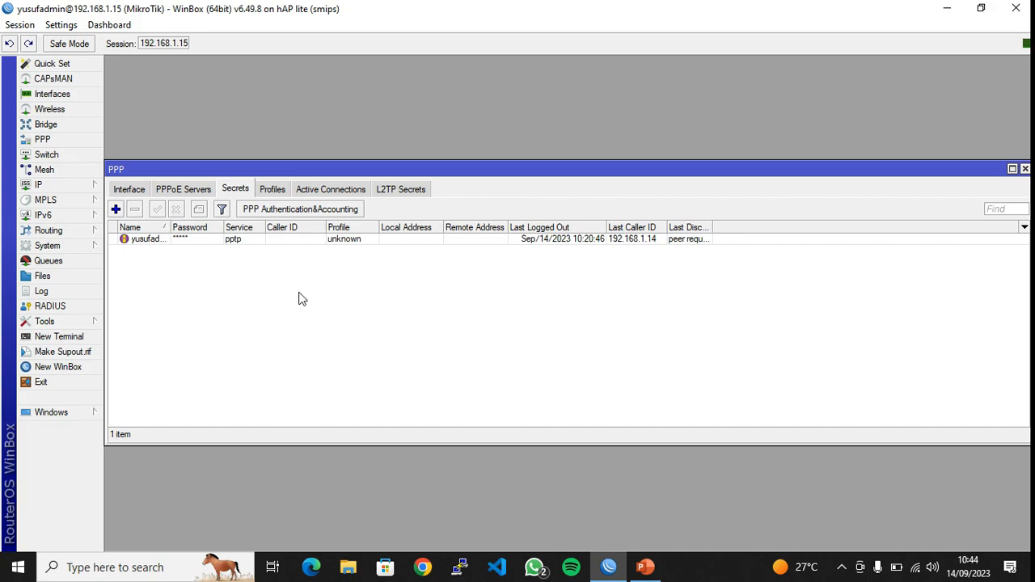
click(326, 240)
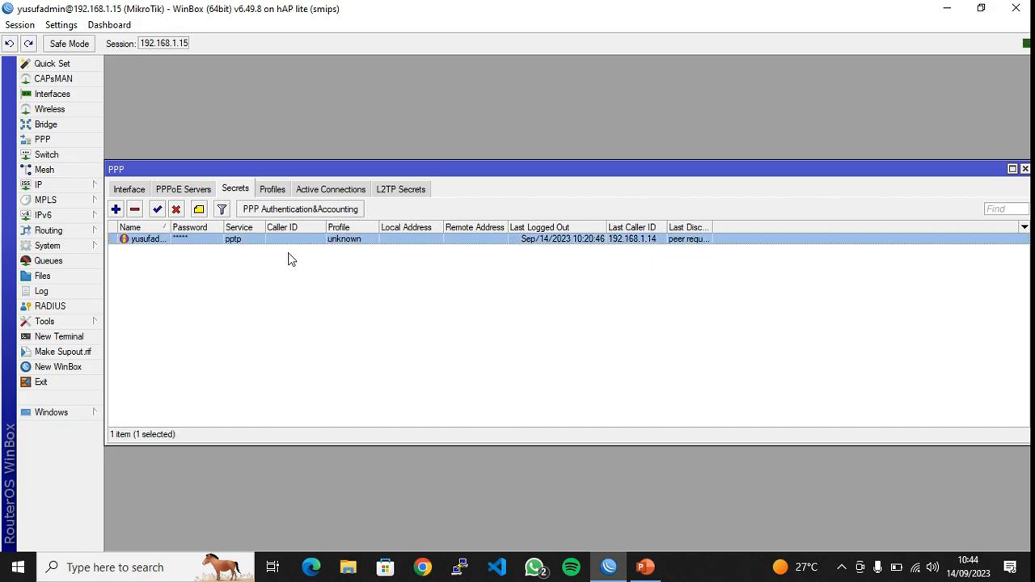
click(135, 209)
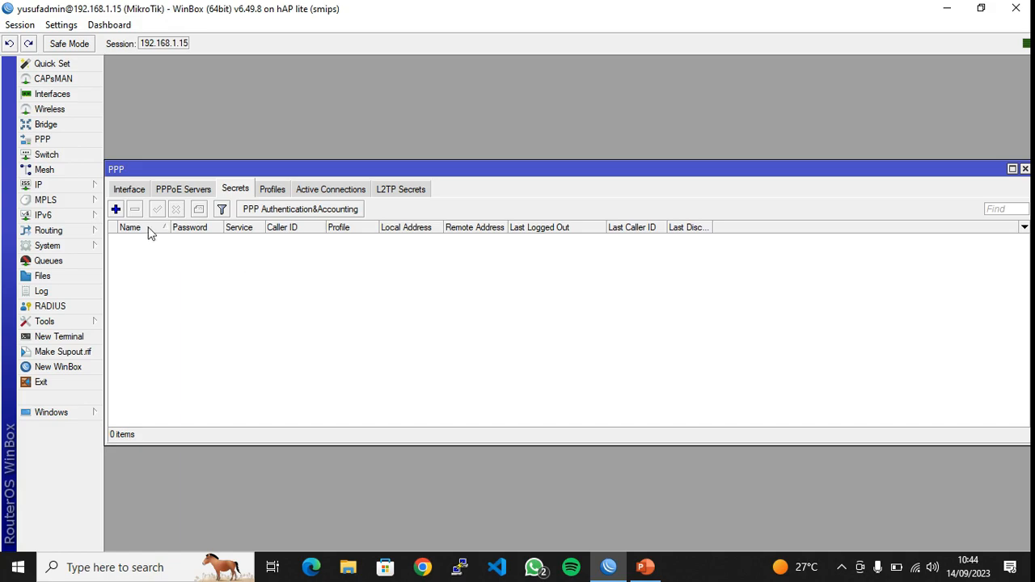
click(116, 209)
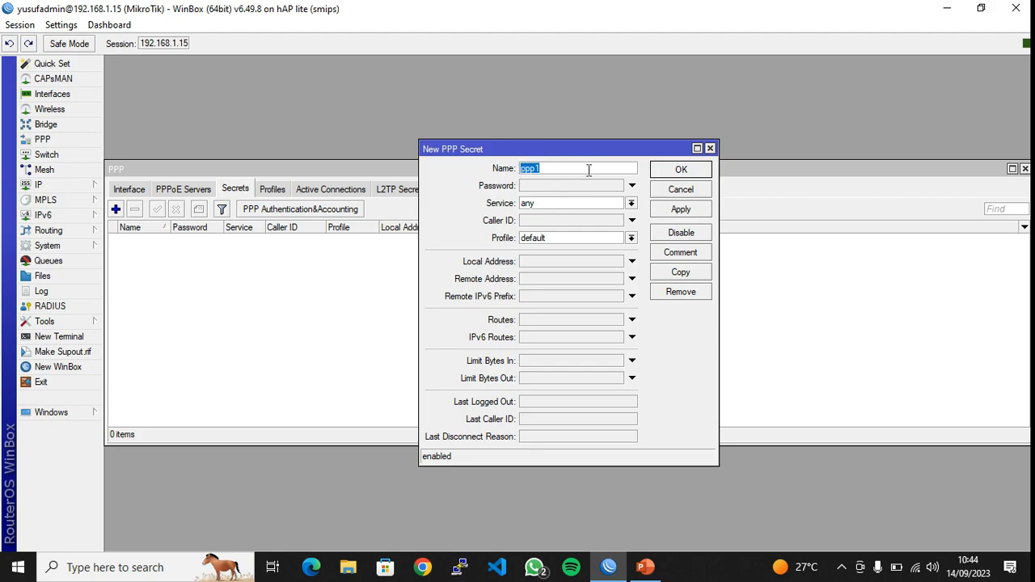
Replace the default name ppp1 with the VPN user name and enter a password
drag(578, 171, 506, 165)
text(yusuftech.net)
click(563, 187)
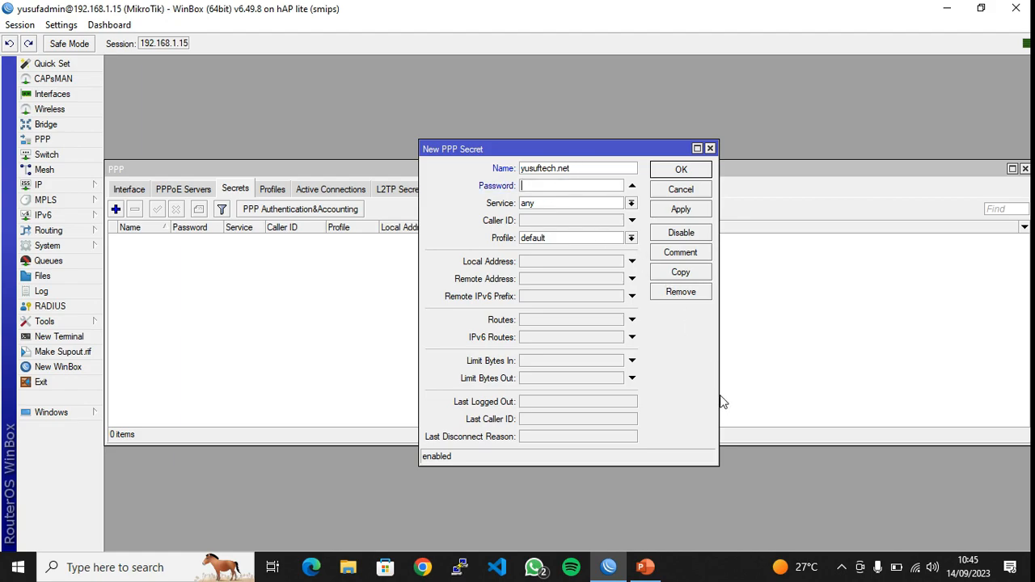
text(*****)
Restrict the new secret's service to pptp
click(544, 206)
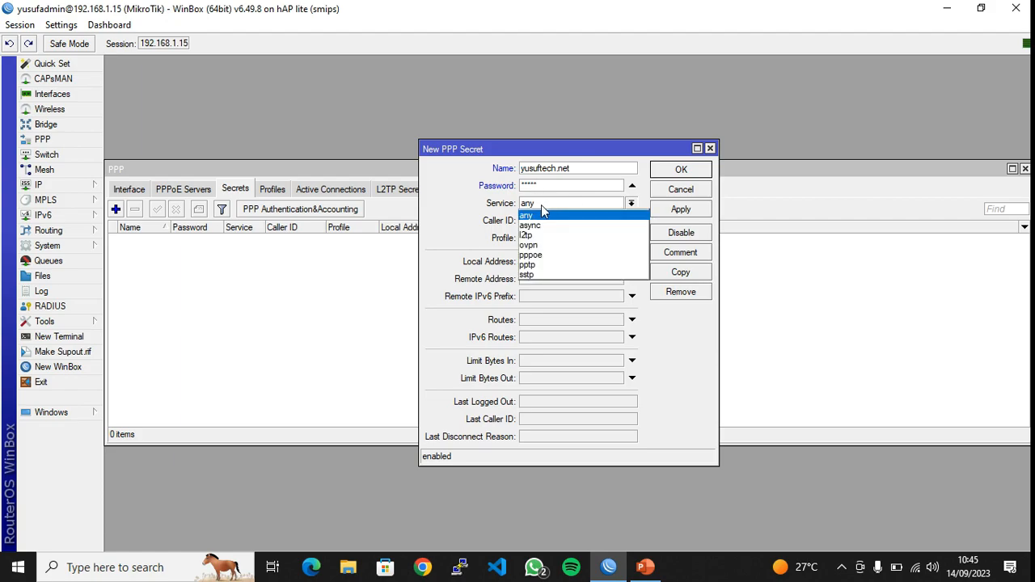
click(537, 217)
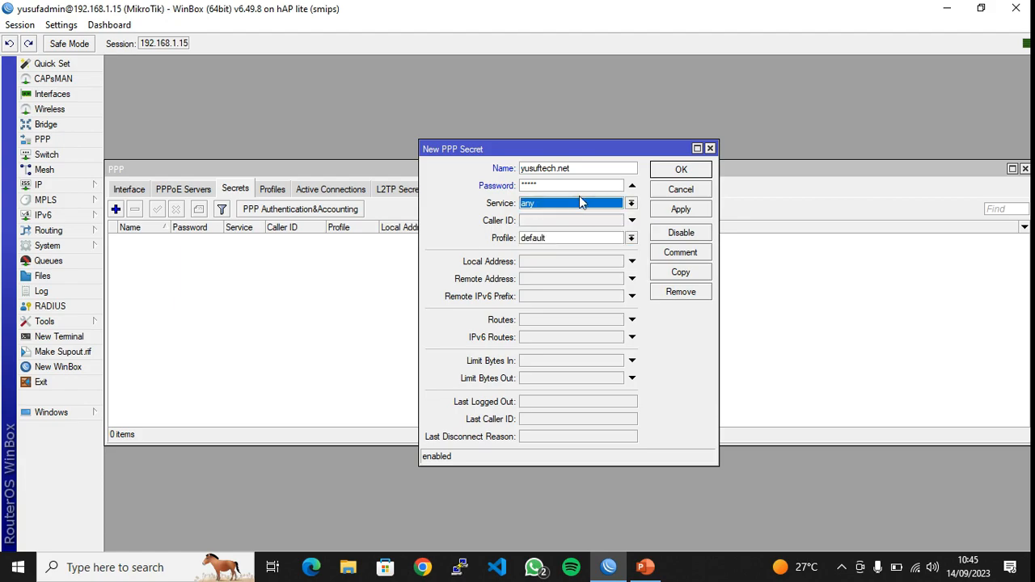
click(579, 203)
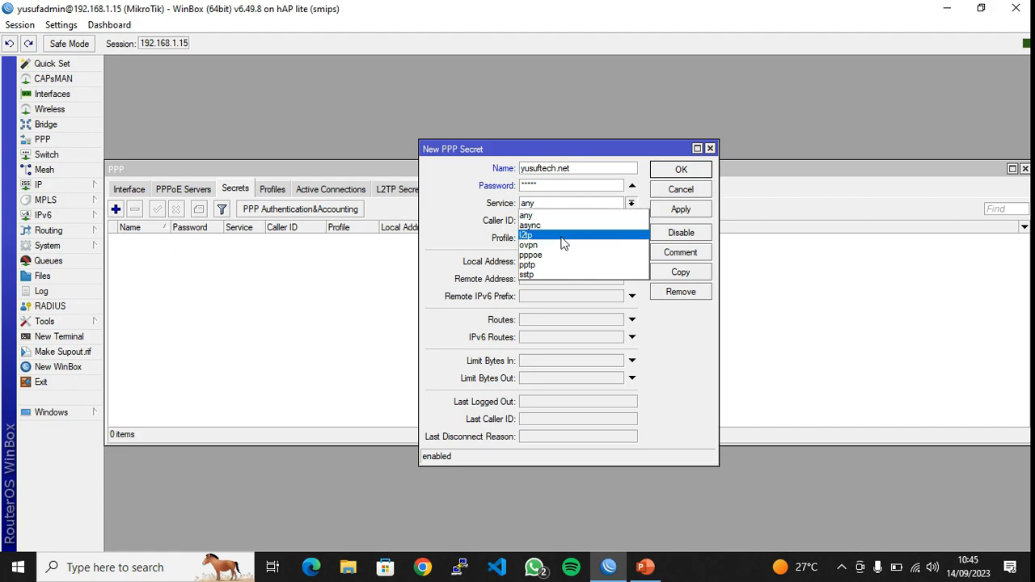
click(548, 265)
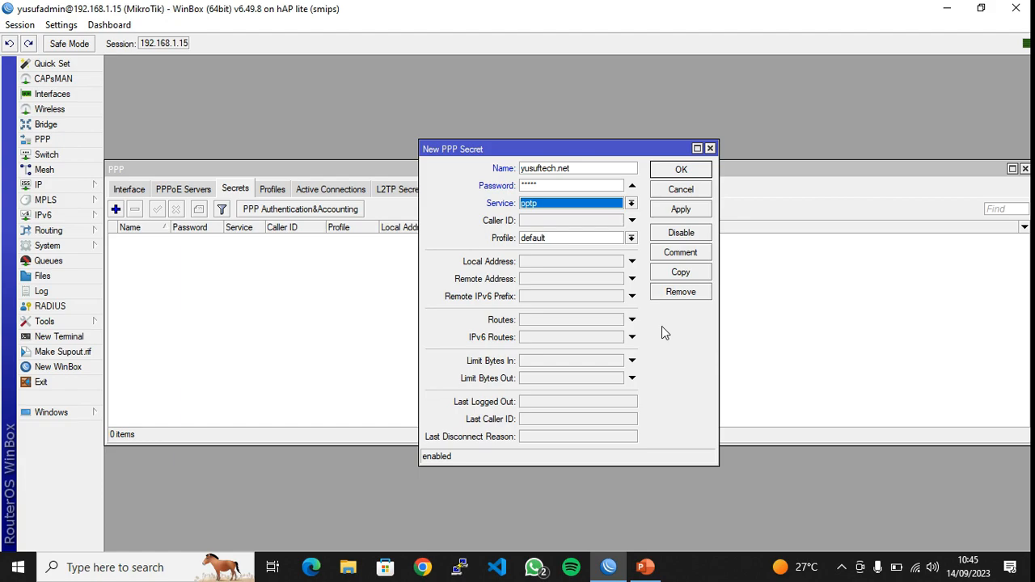
click(592, 208)
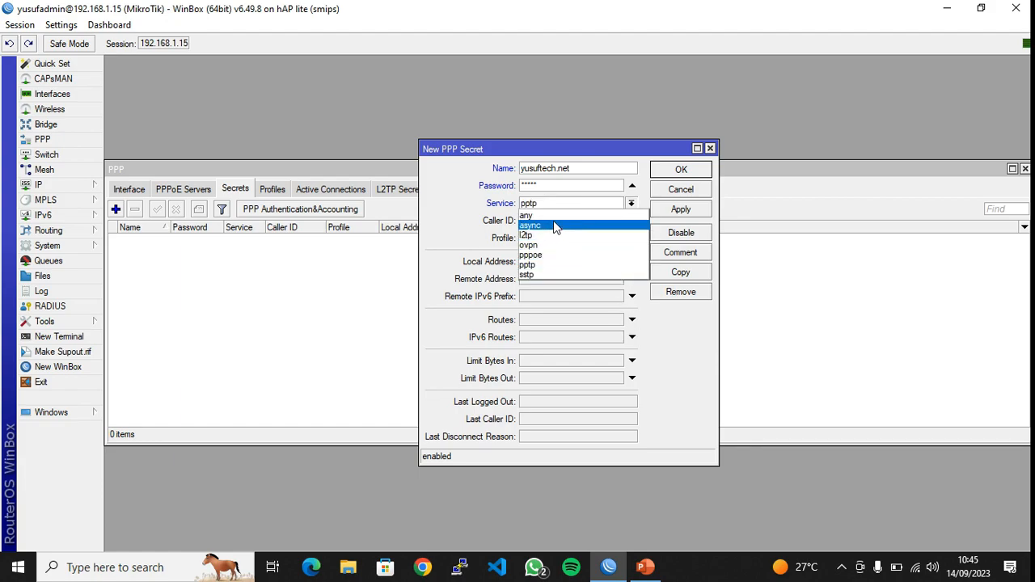
click(699, 347)
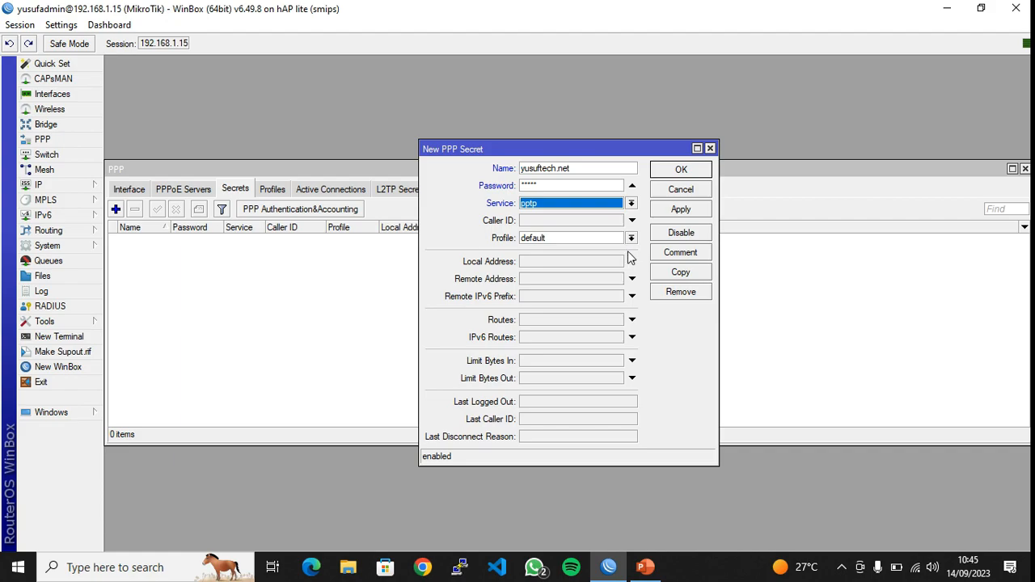
Enable the Local Address and Remote Address fields on the new PPP secret
click(553, 261)
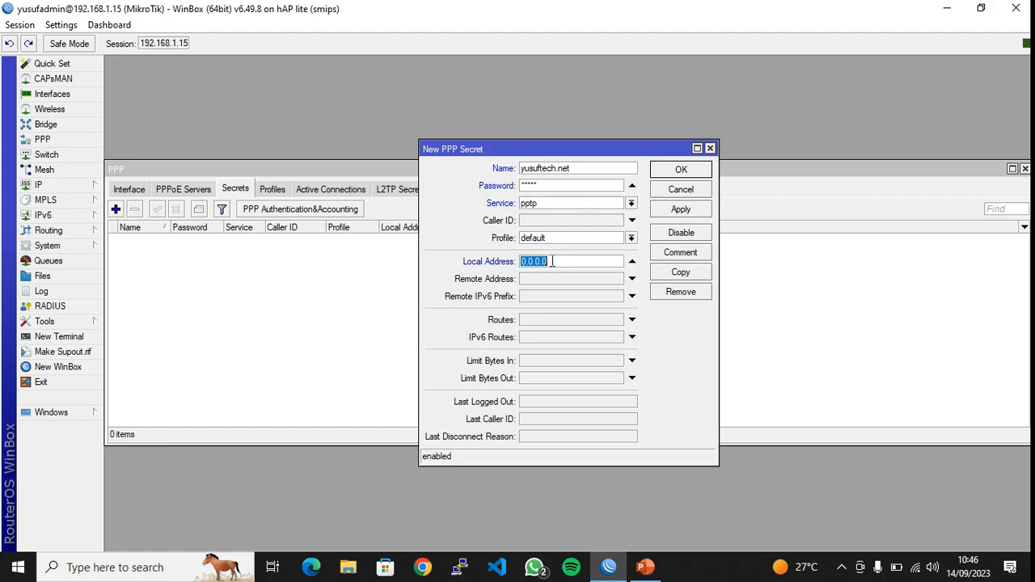
click(554, 278)
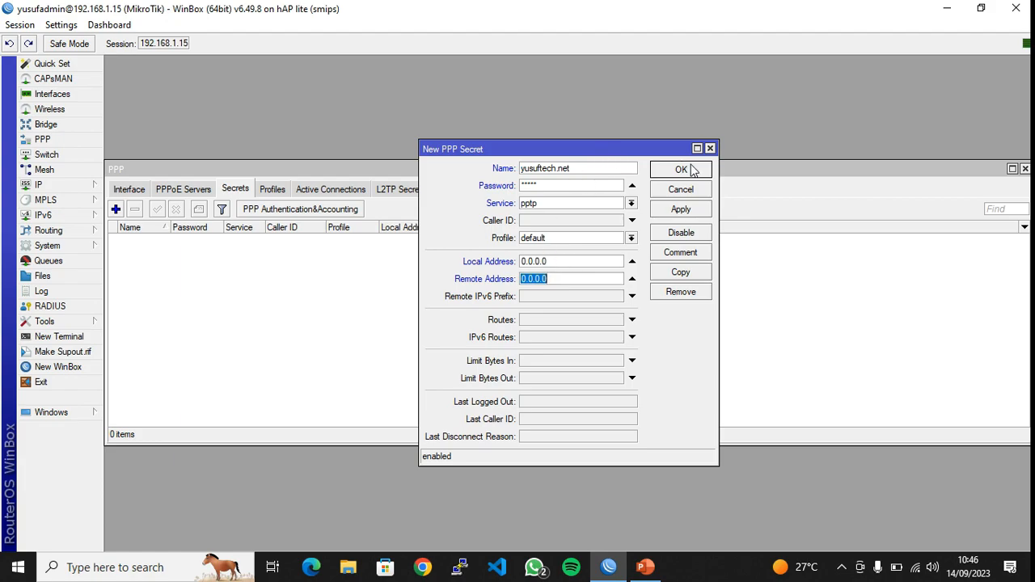
double_click(580, 168)
double_click(562, 186)
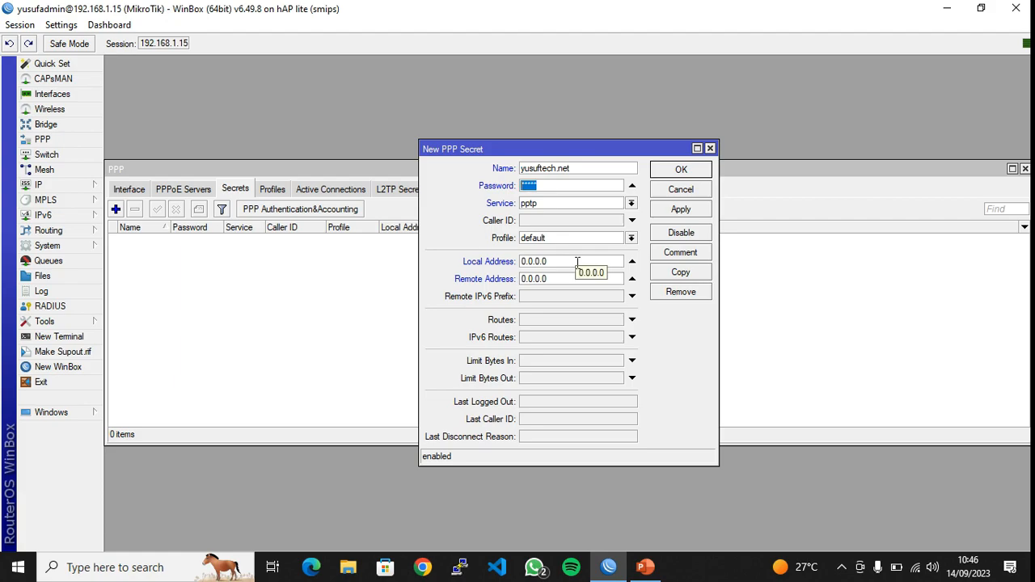
drag(571, 261, 473, 261)
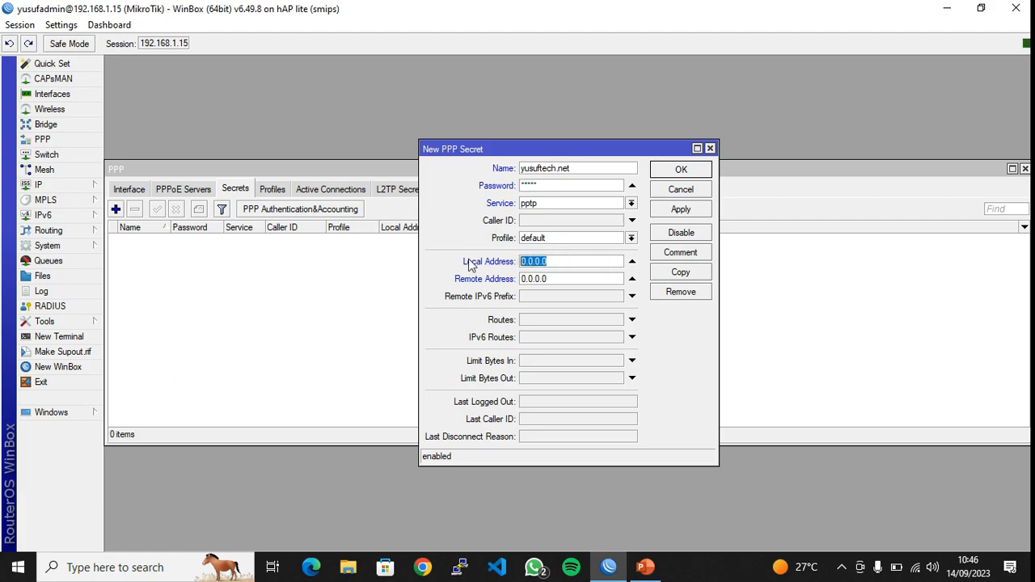
drag(561, 281, 450, 287)
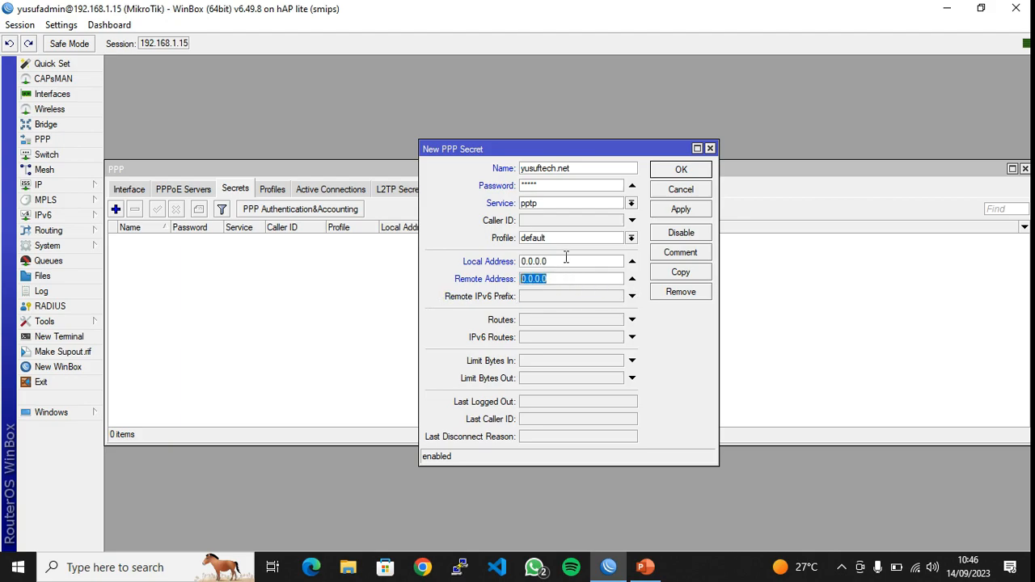
Set the local address to 10.10.10.1, checking it against the network diagram
key(shift+Tab)
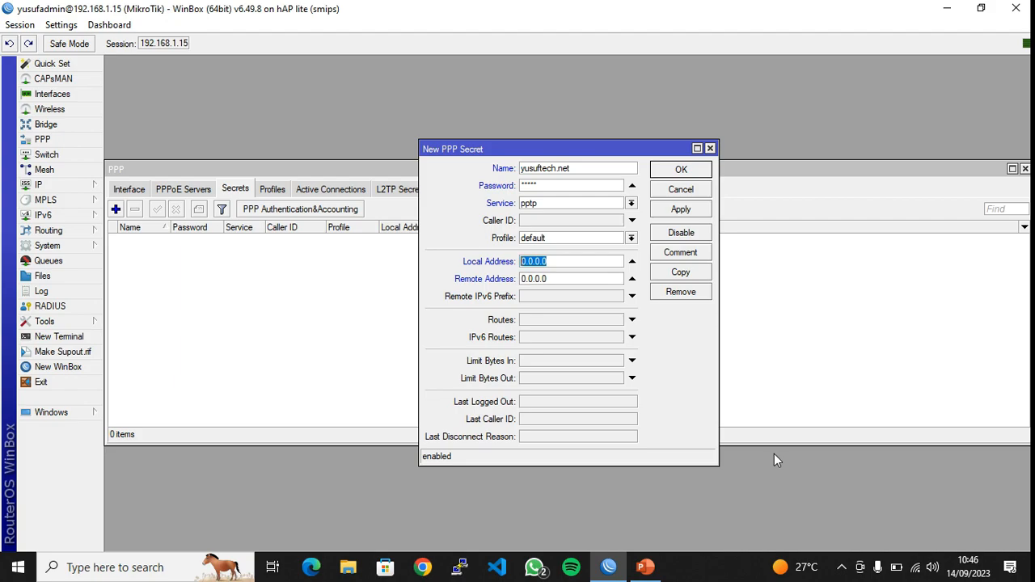
text(q0)
key(BackSpace)
key(BackSpace)
key(BackSpace)
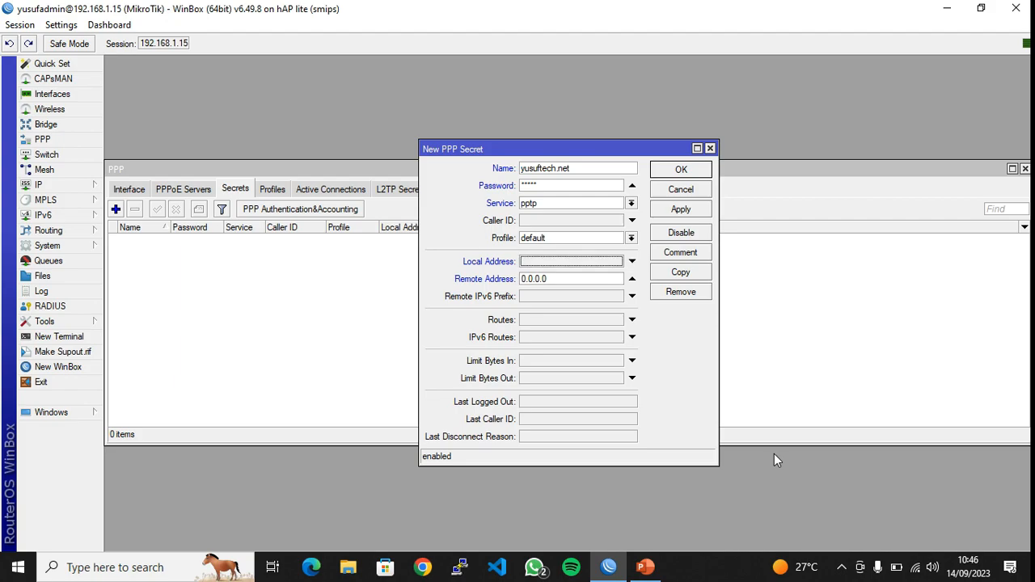
text(1)
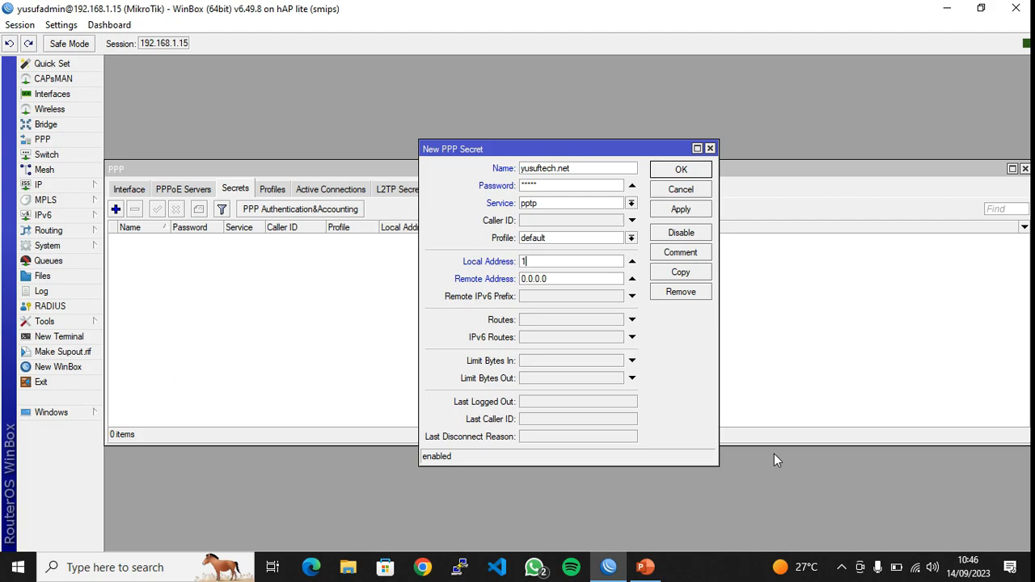
text(0.10.10.1)
click(586, 280)
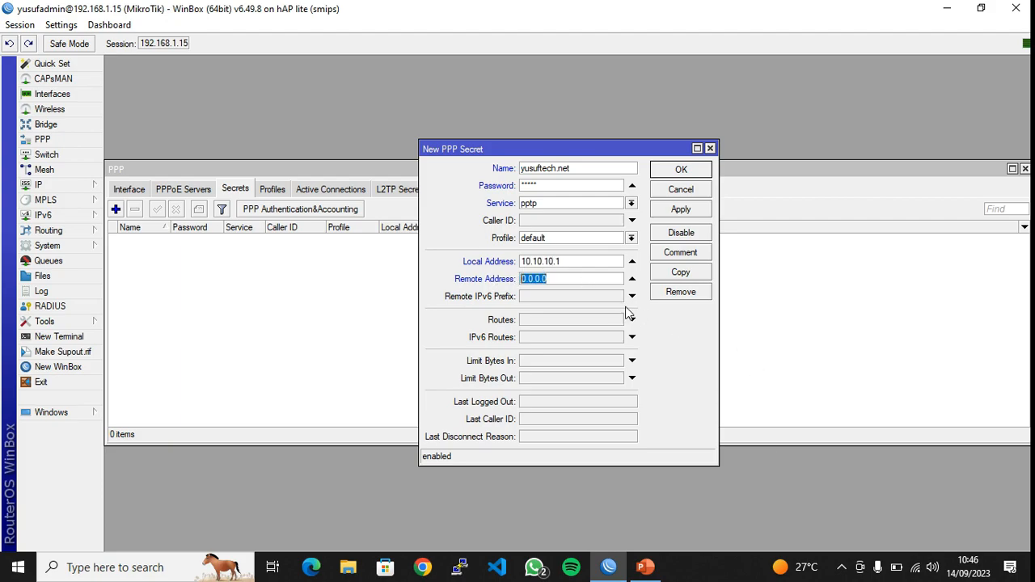
click(657, 571)
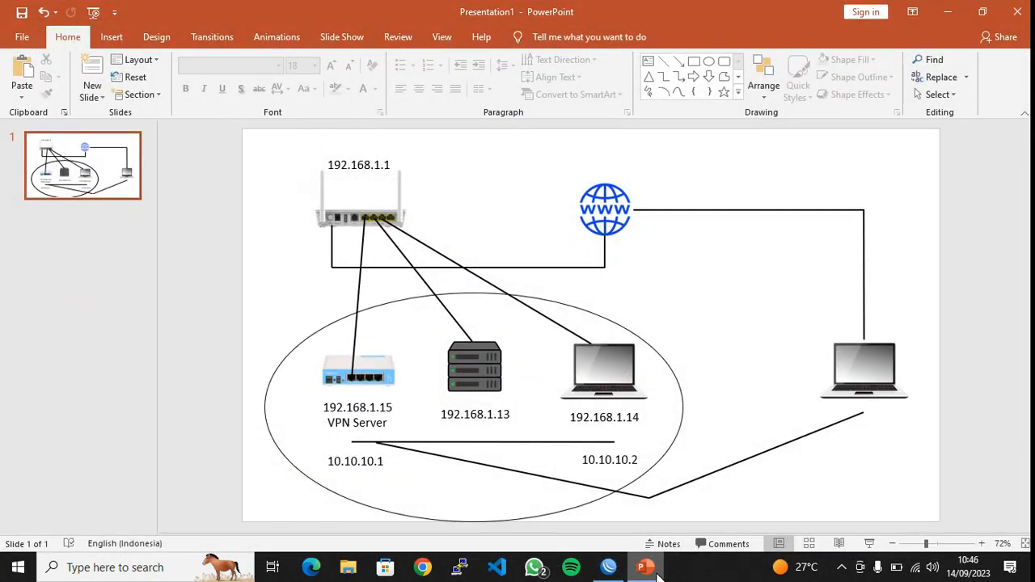
click(608, 567)
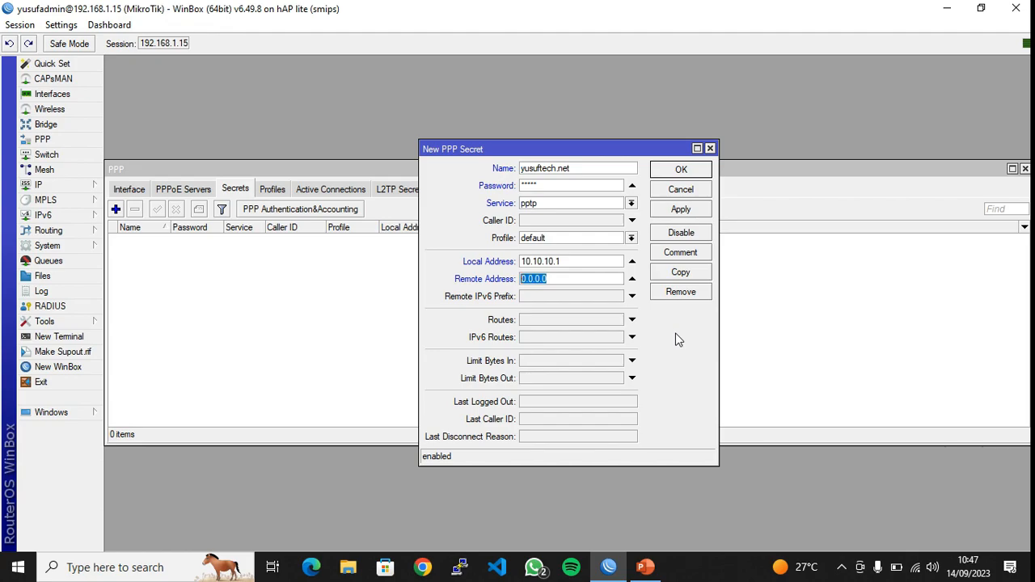
Set remote address 10.10.10.2, save the secret, confirm zero active connections, close PPP
text(10.10.10.2)
click(691, 215)
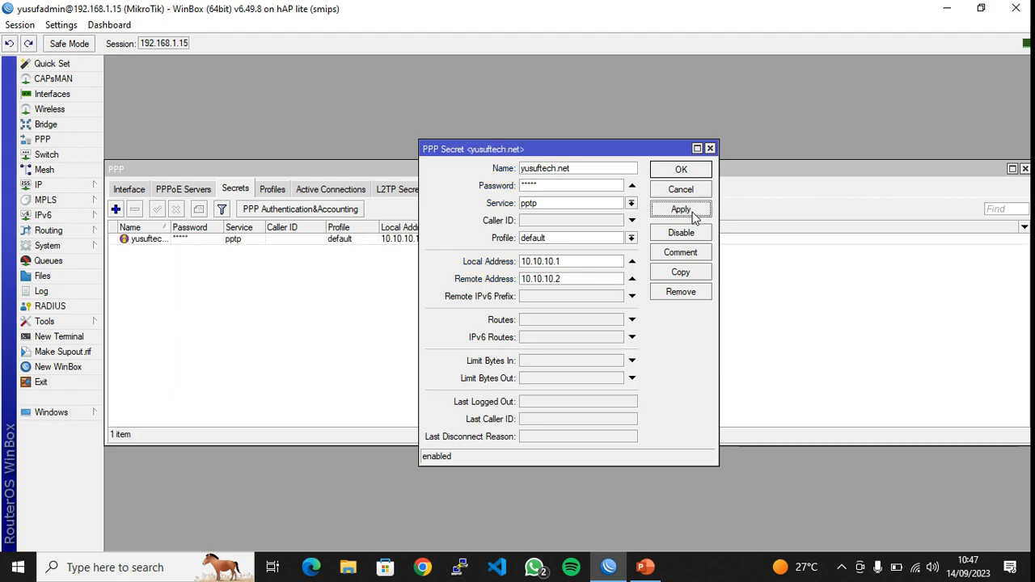
click(684, 170)
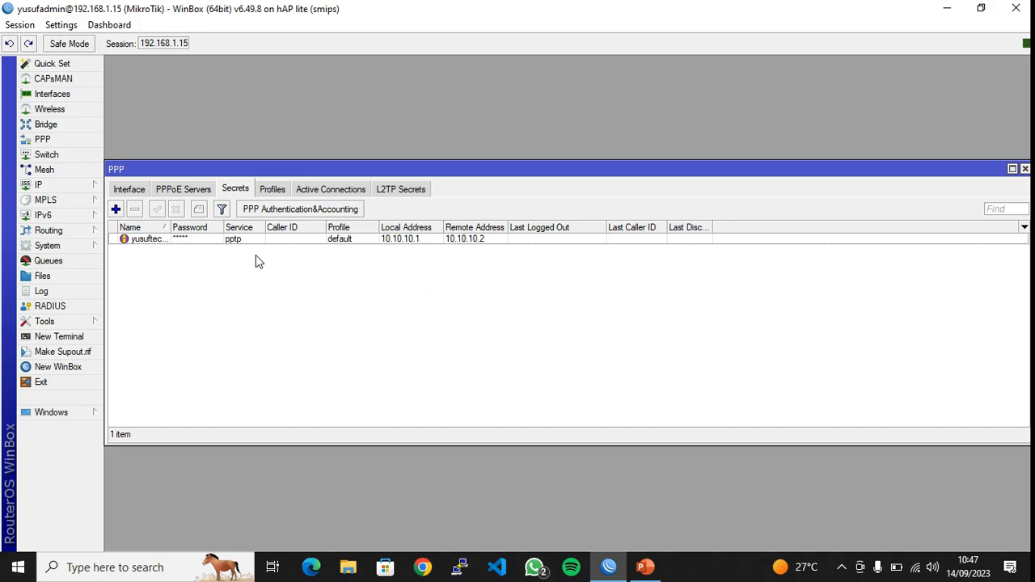
click(331, 191)
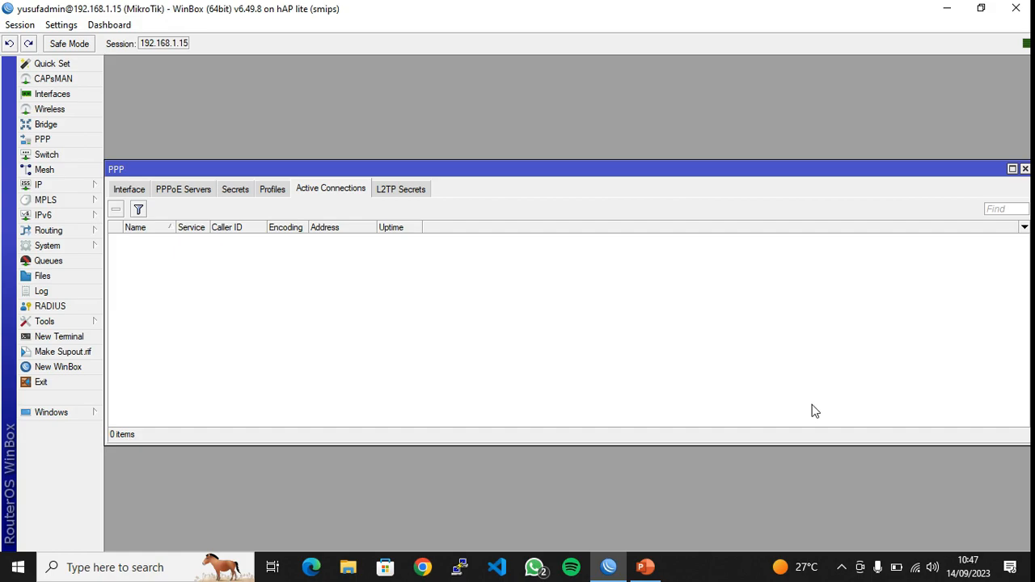
click(1025, 168)
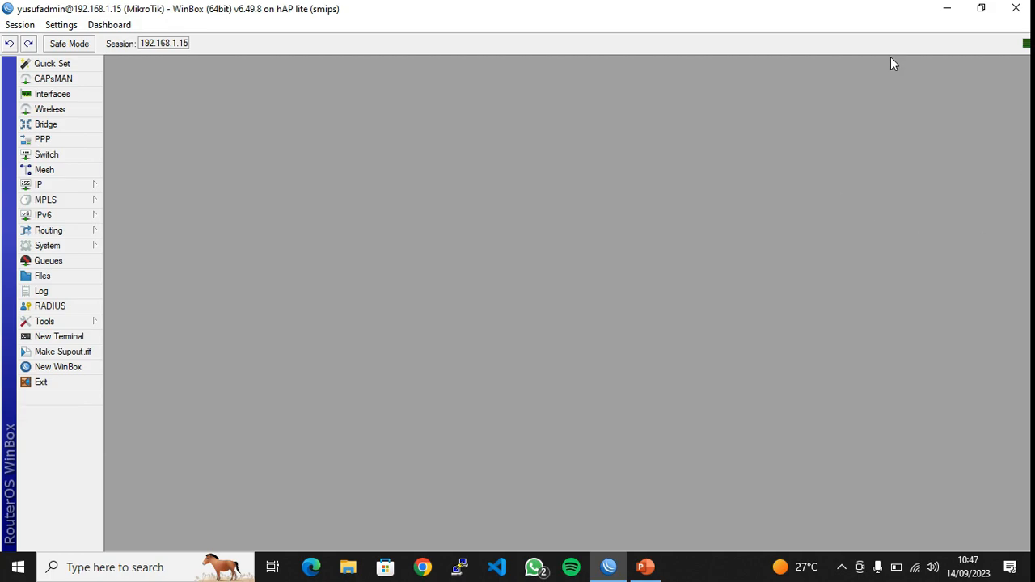
Minimize WinBox and open the VPN page of Network & Internet settings
click(956, 7)
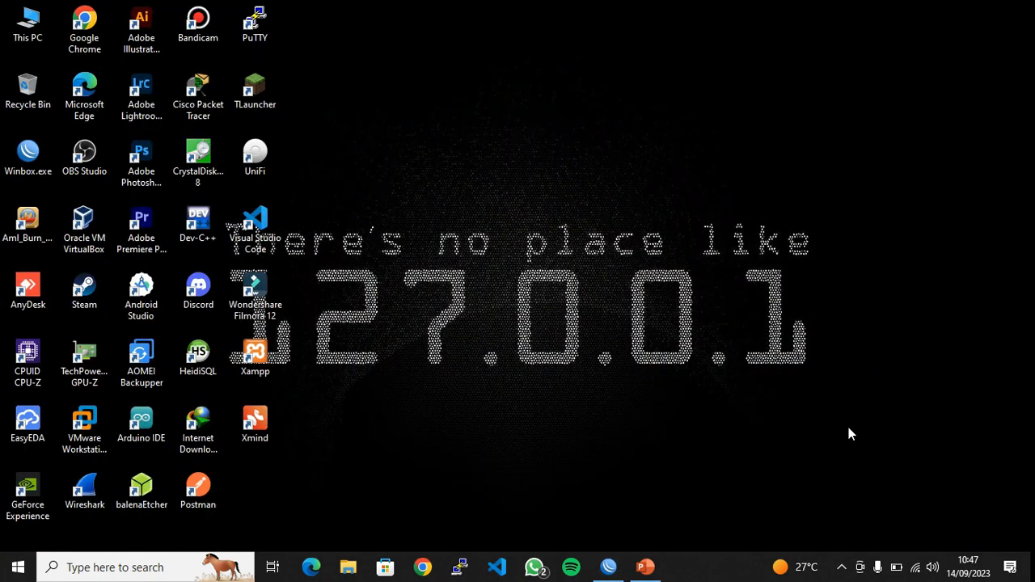
right_click(916, 567)
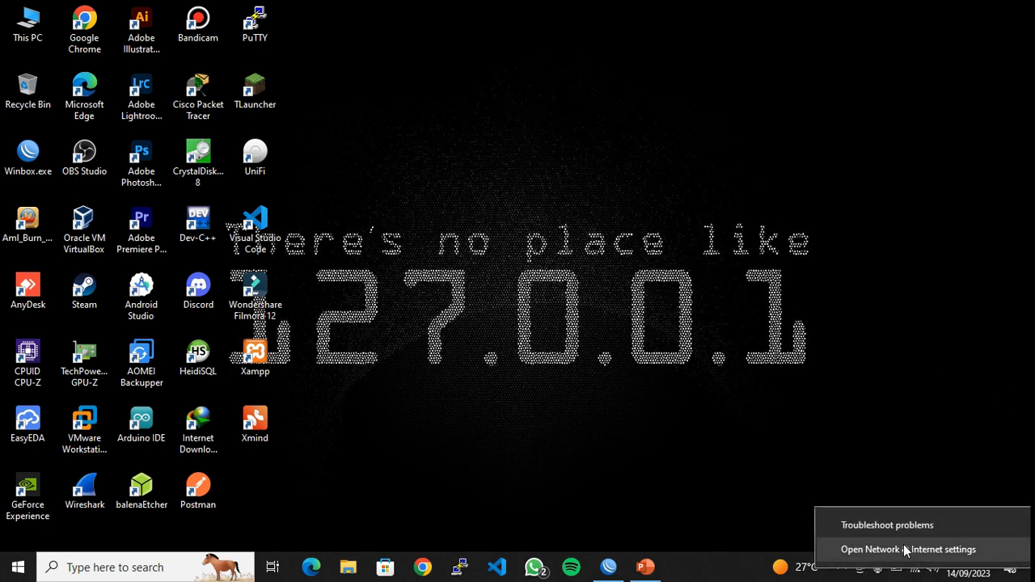
click(914, 551)
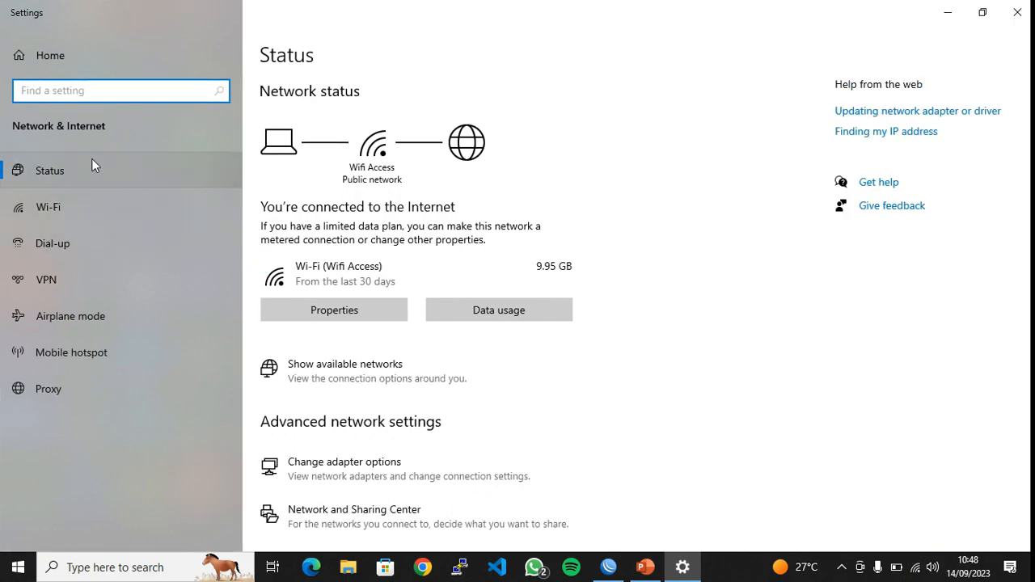
click(77, 275)
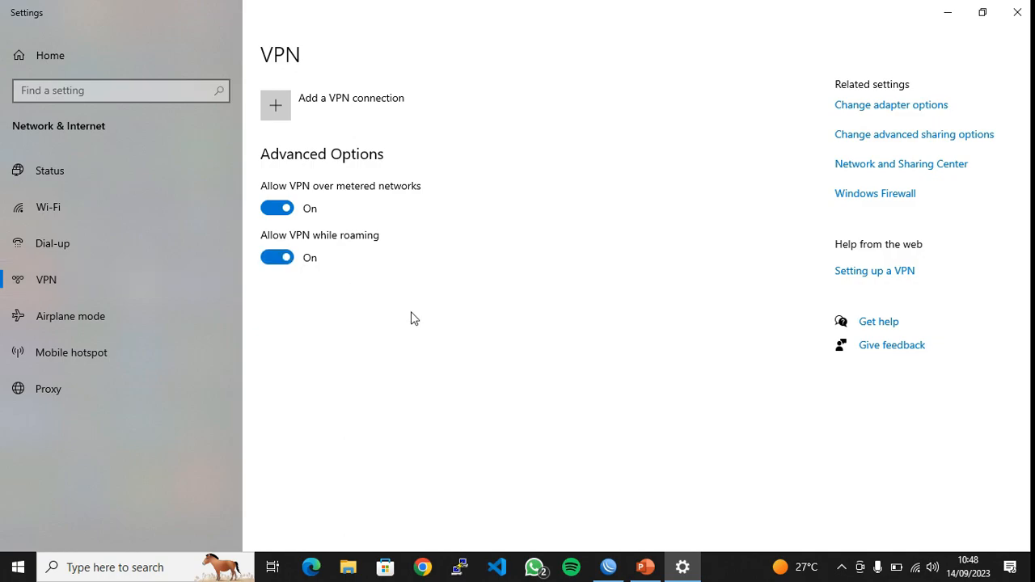
Add a VPN connection named 'Router' with provider Windows (built-in)
click(348, 111)
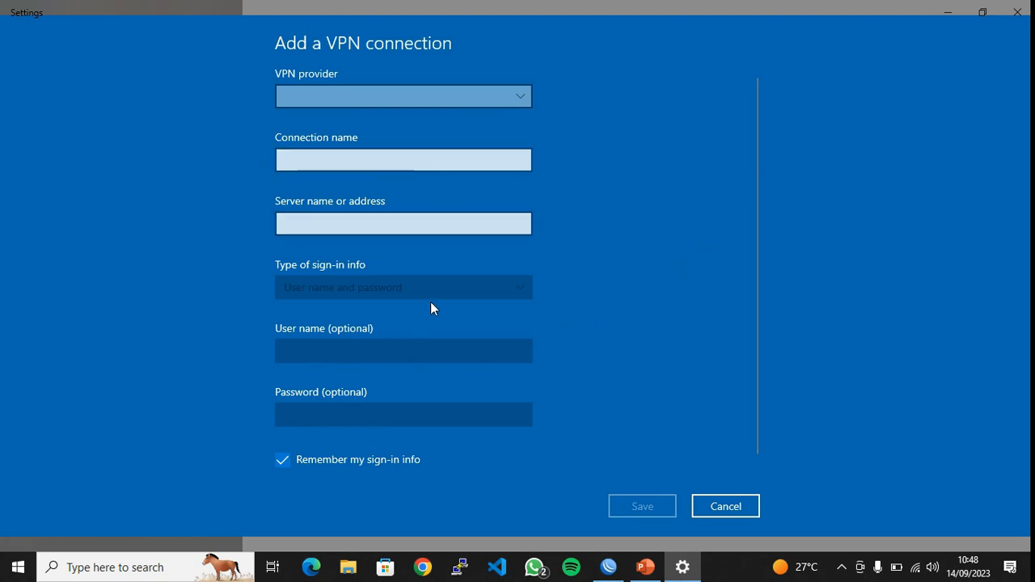
click(368, 93)
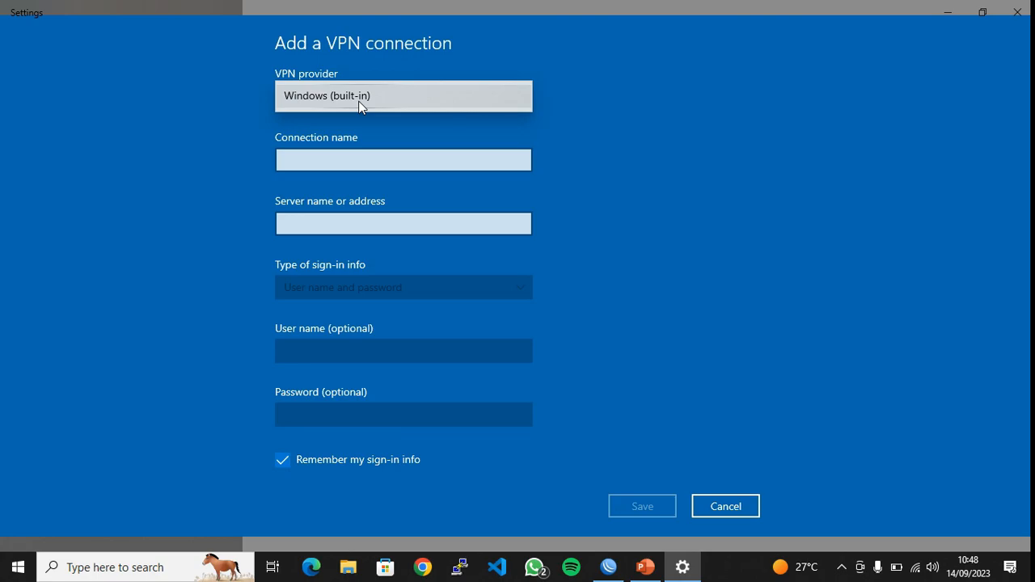
click(359, 103)
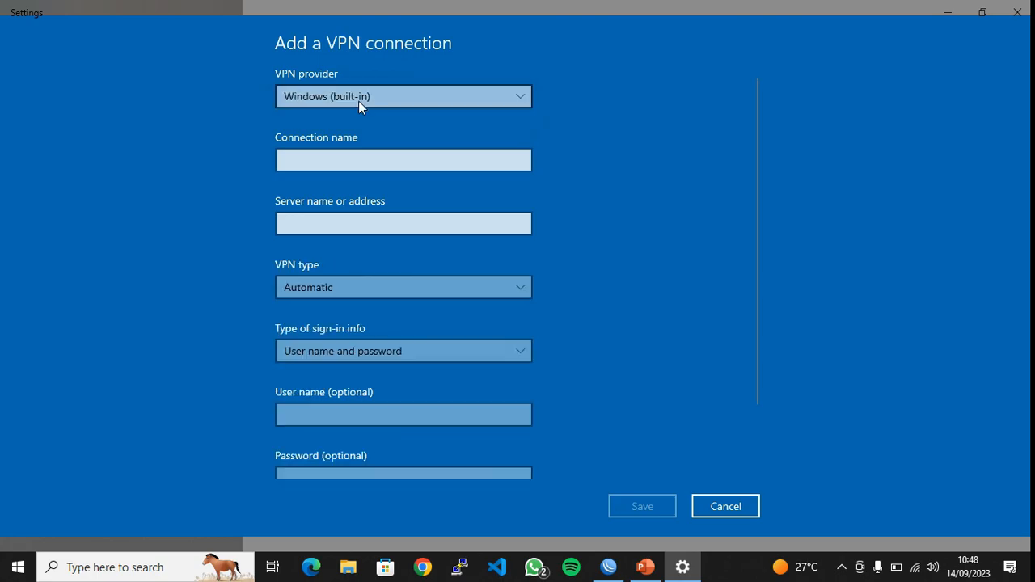
click(373, 166)
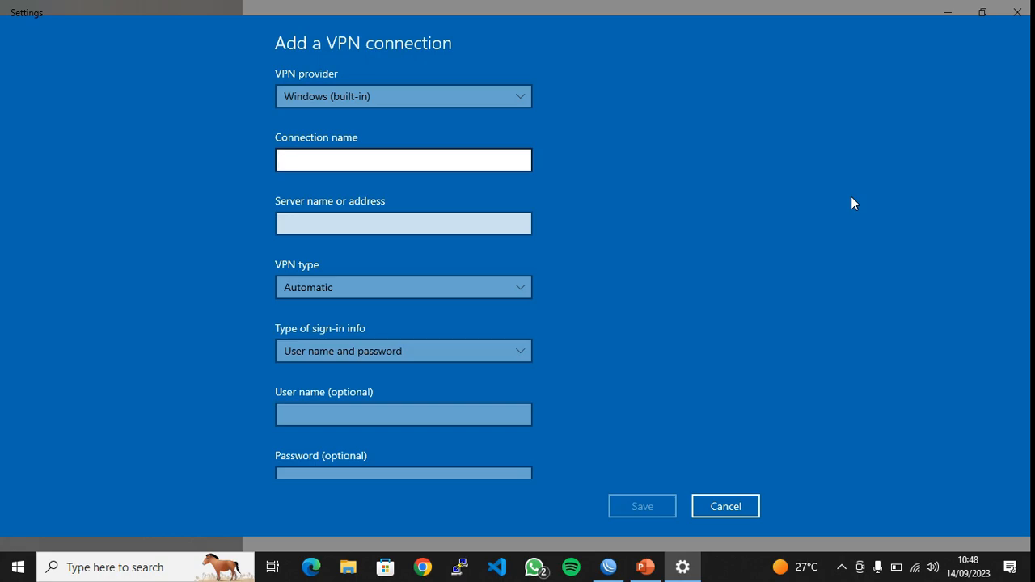
text(Router)
click(425, 217)
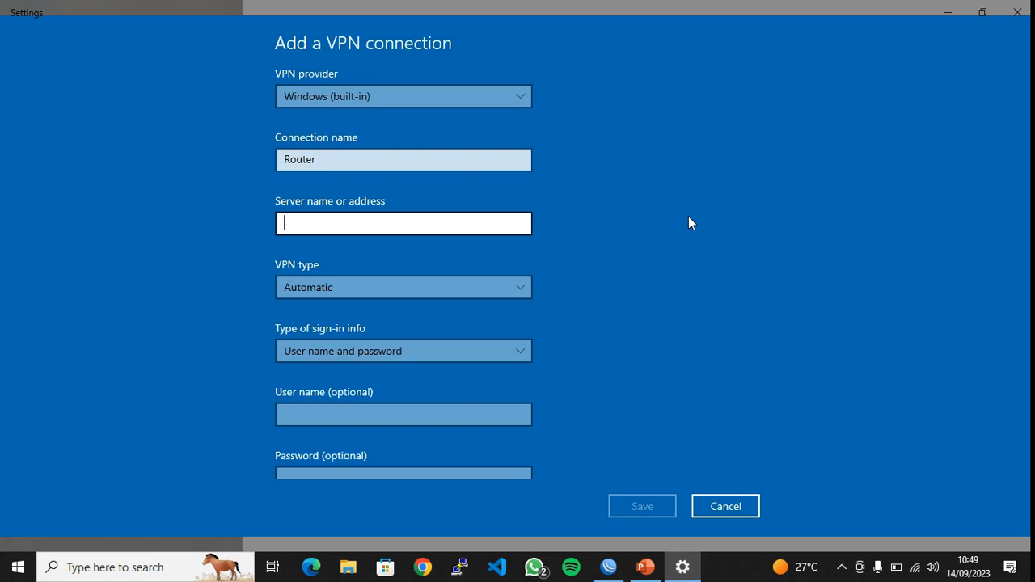
Enter server 192.168.1.15 from the diagram and choose Point to Point Tunneling Protocol (PPTP)
click(645, 567)
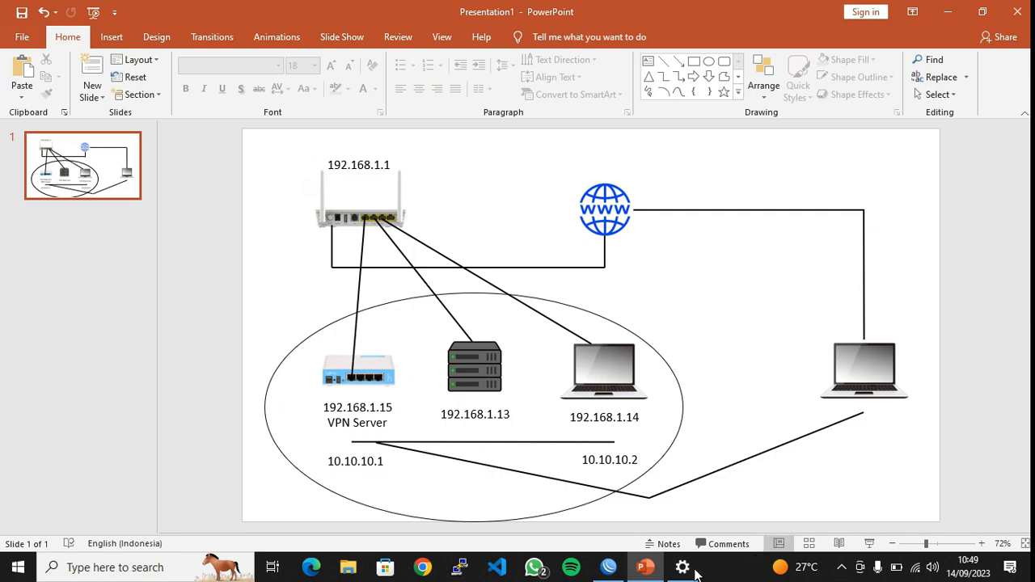
mouse_move(625, 574)
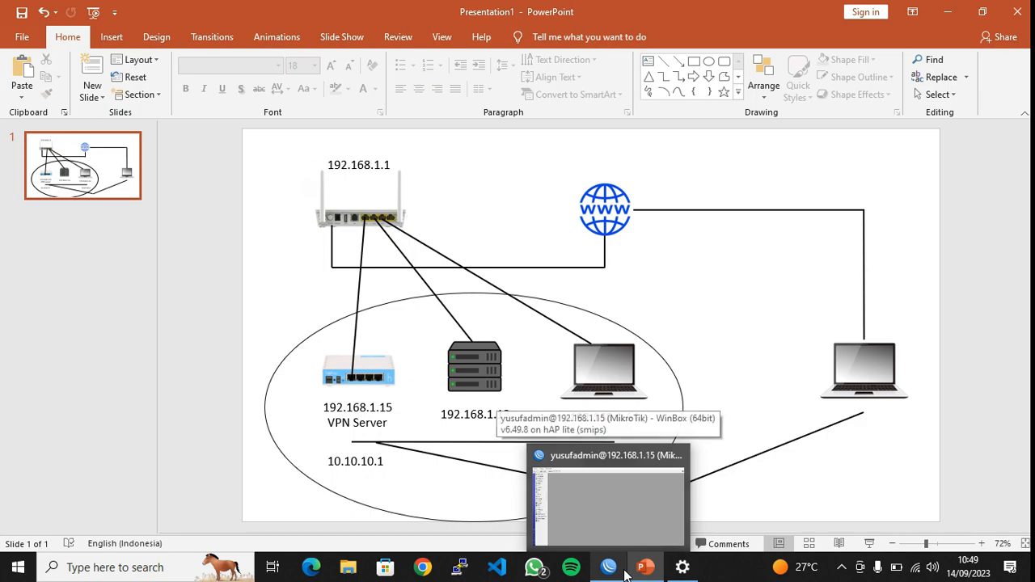
click(684, 573)
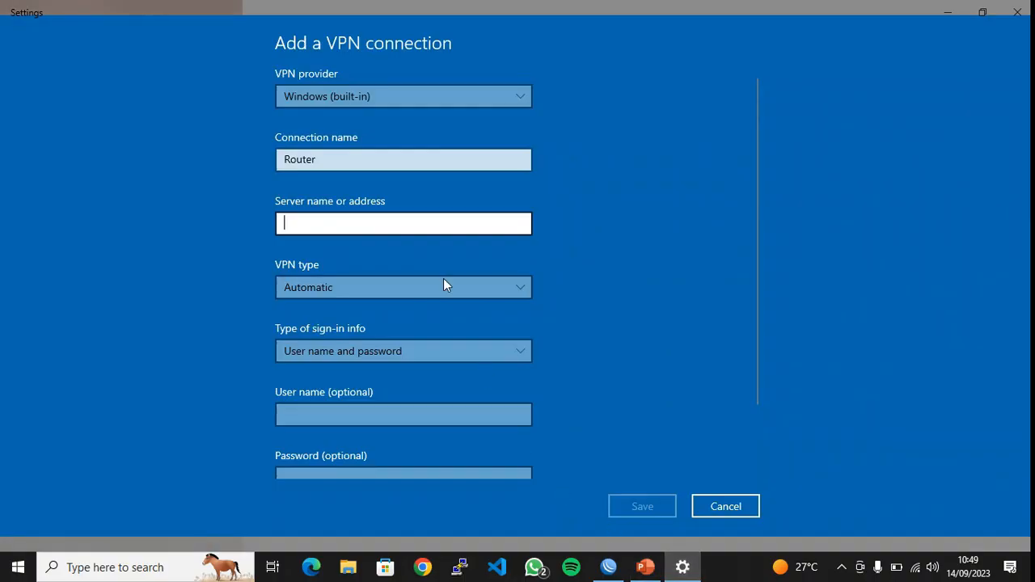
text(19)
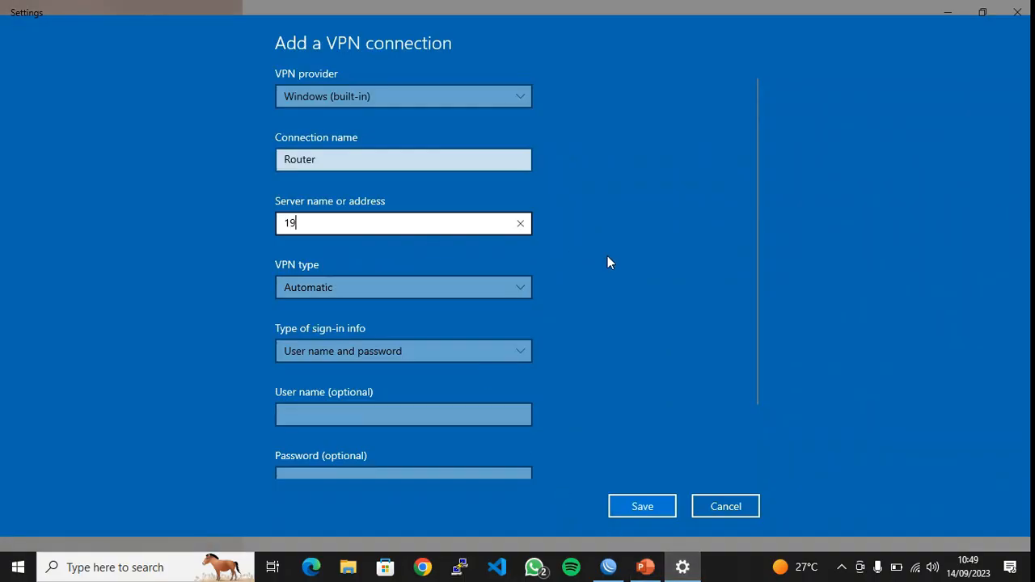
text(2.168.1.15)
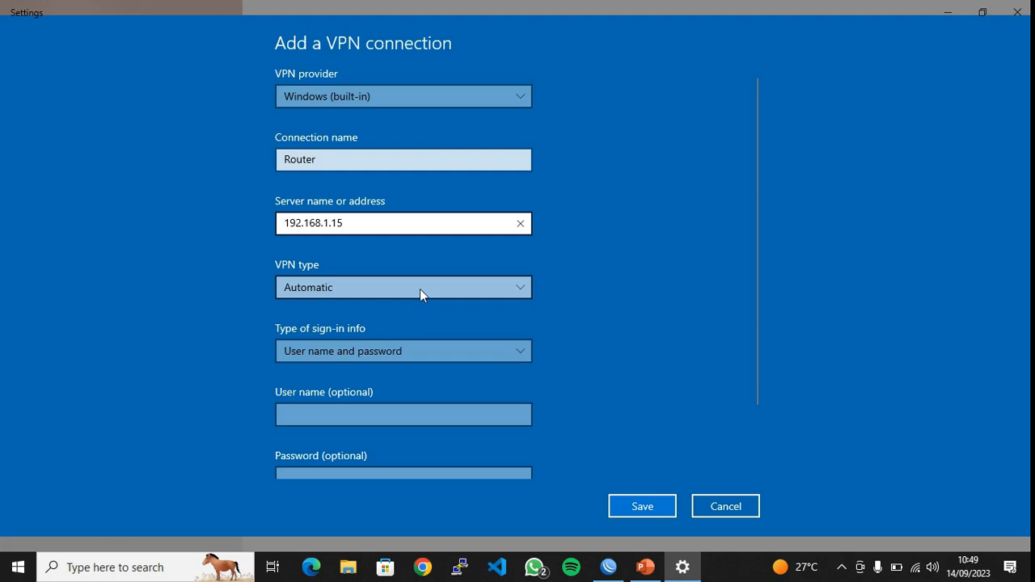
click(521, 288)
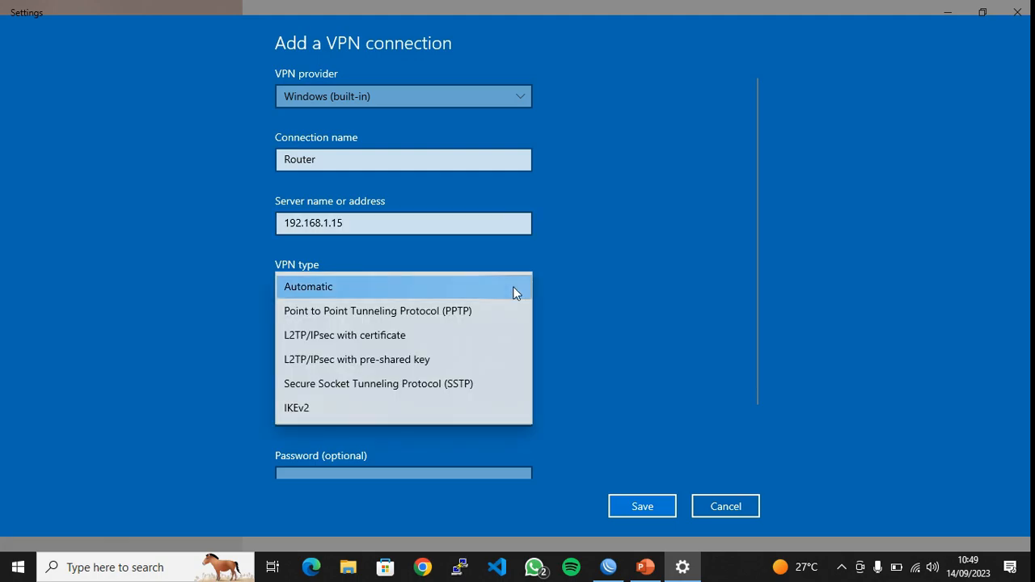
click(439, 311)
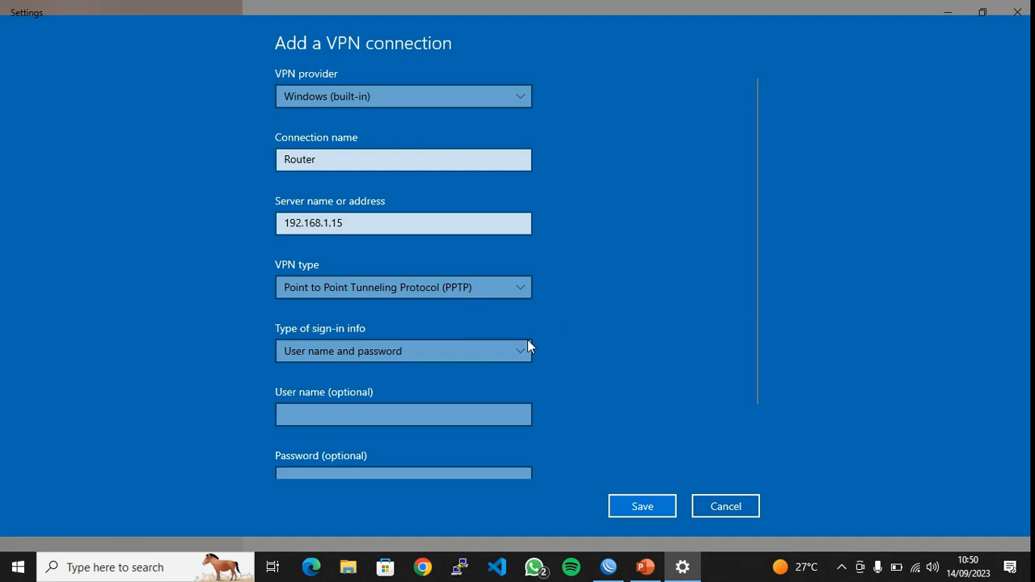
scroll(435, 398, down, 2)
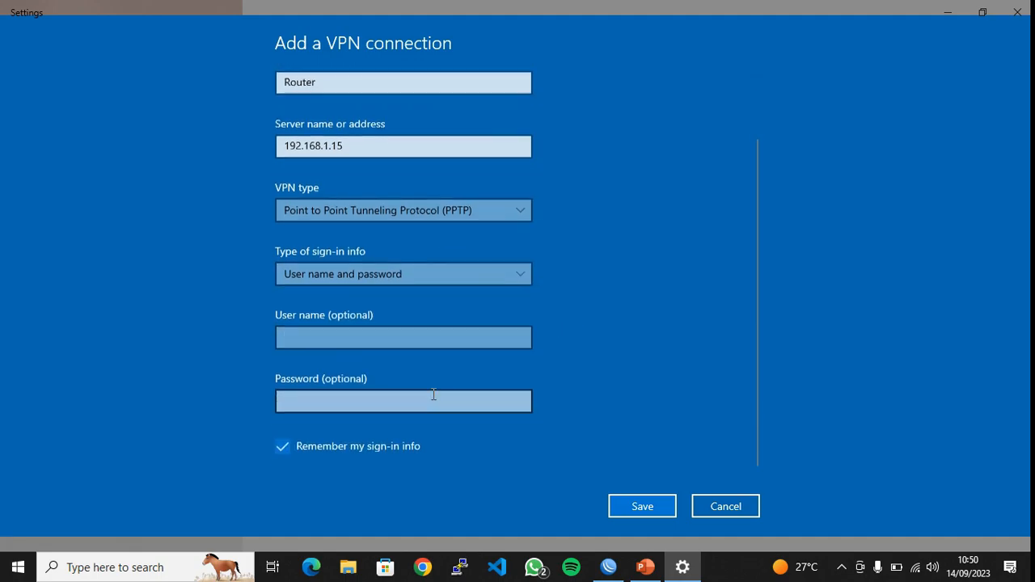
Keep user name and password sign-in and look up the VPN secret's credentials in WinBox
click(412, 279)
click(458, 269)
click(324, 337)
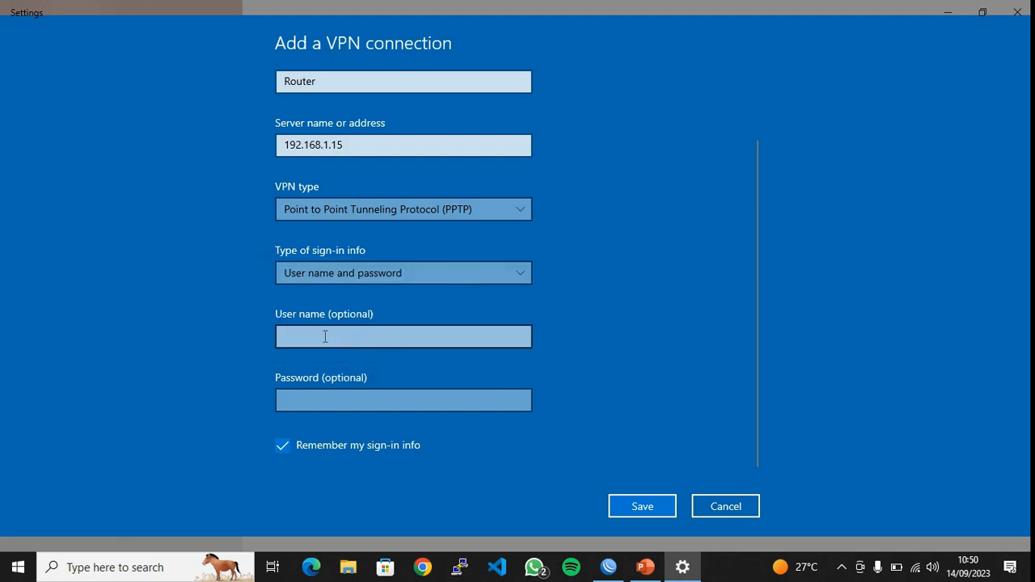
click(299, 336)
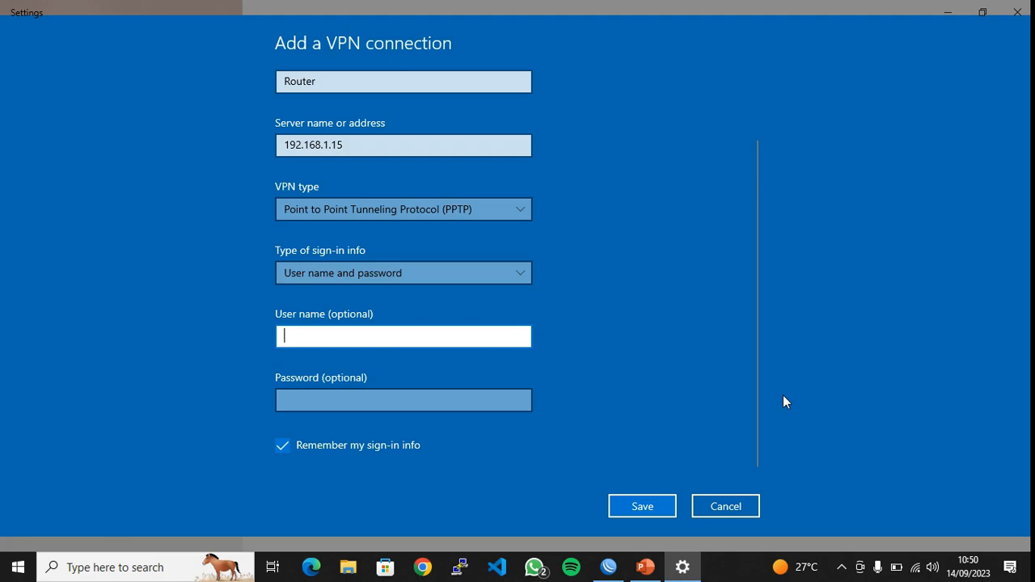
click(608, 567)
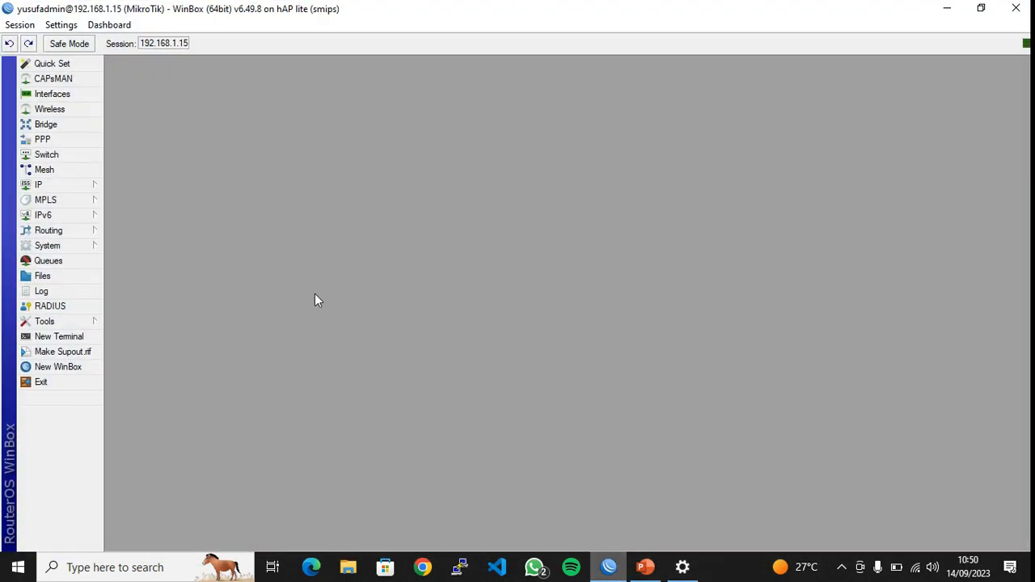
click(58, 139)
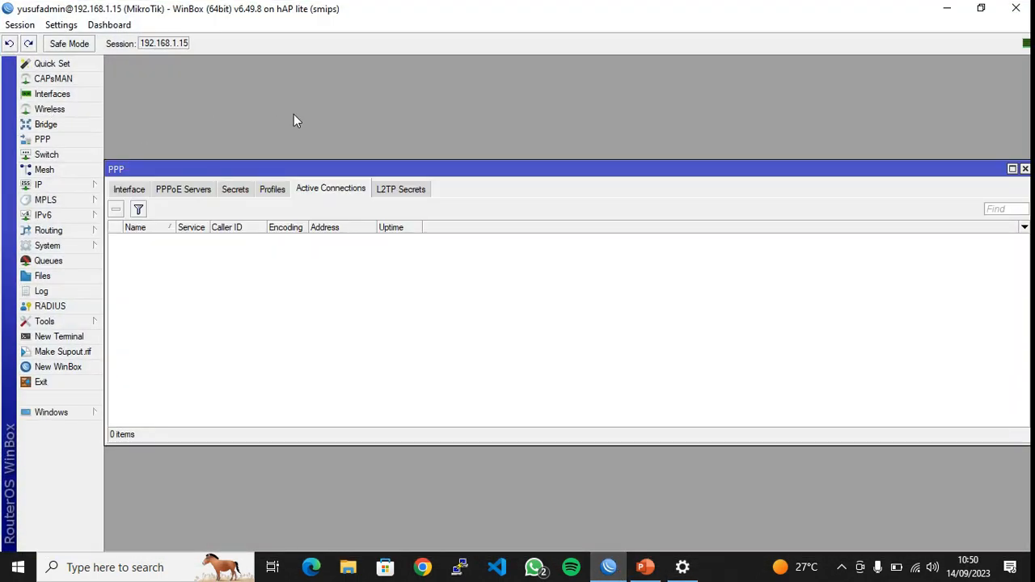
click(235, 188)
double_click(234, 241)
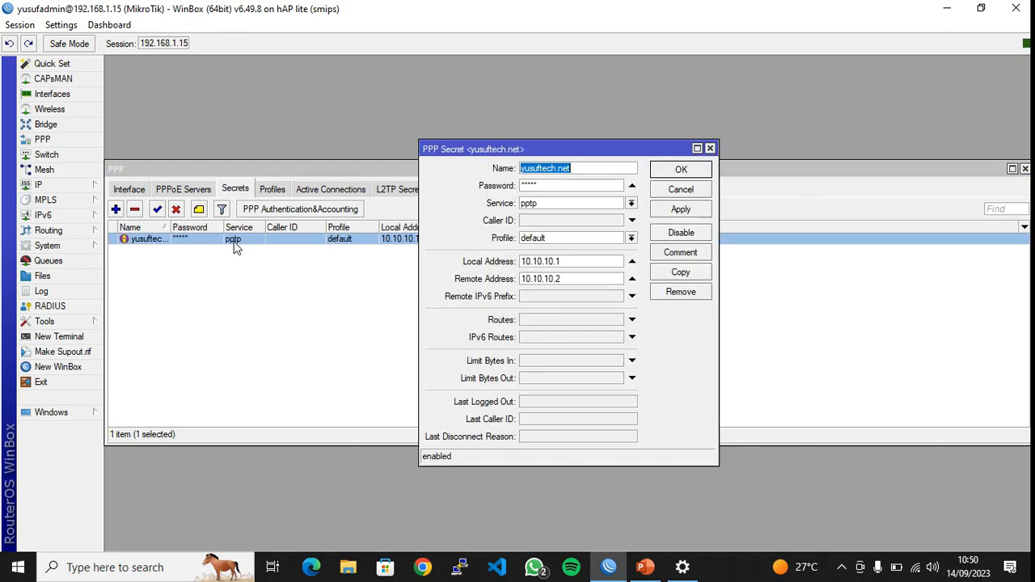
click(965, 6)
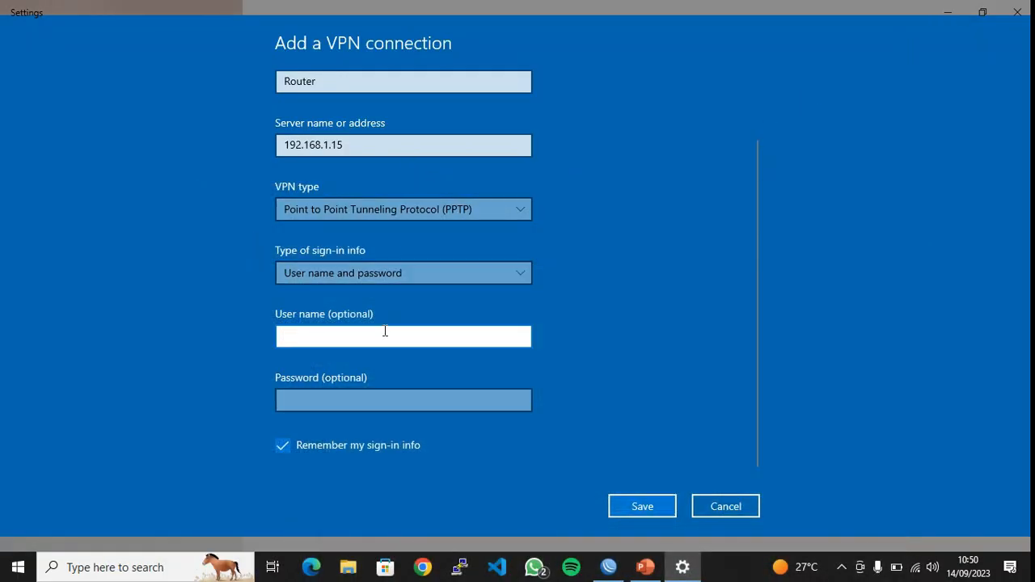
Enter the secret's user name and password, then save the Router VPN connection
text(yusuftech.net)
click(370, 398)
text(••••)
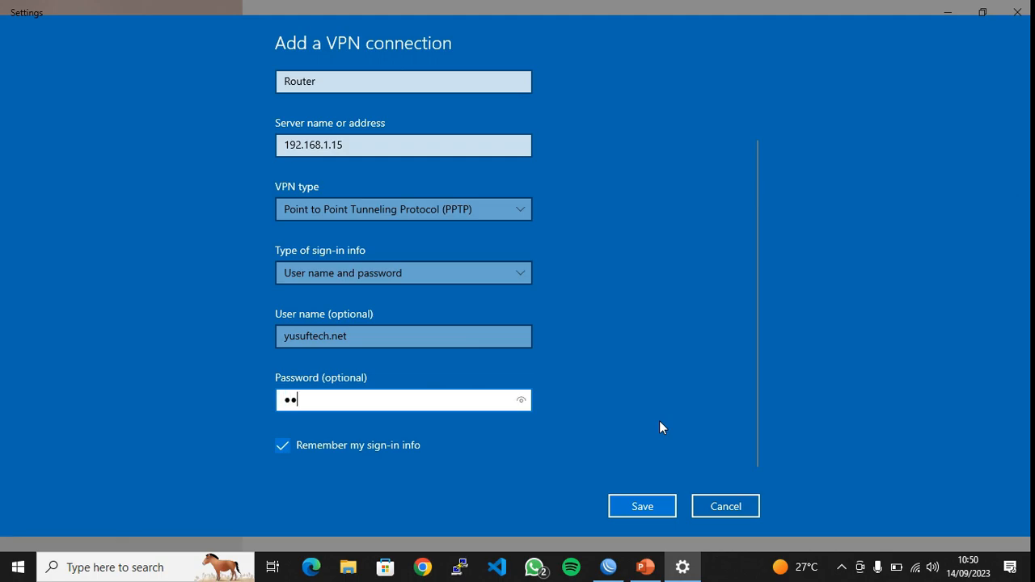
text(•)
click(628, 513)
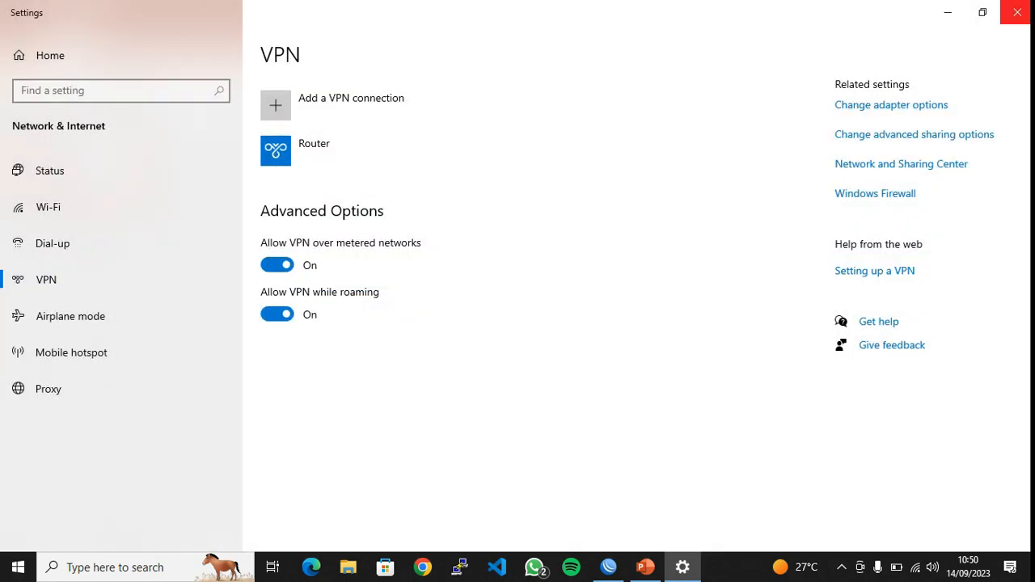
Clear the desktop and connect the laptop to the Router VPN from the network flyout
click(1018, 12)
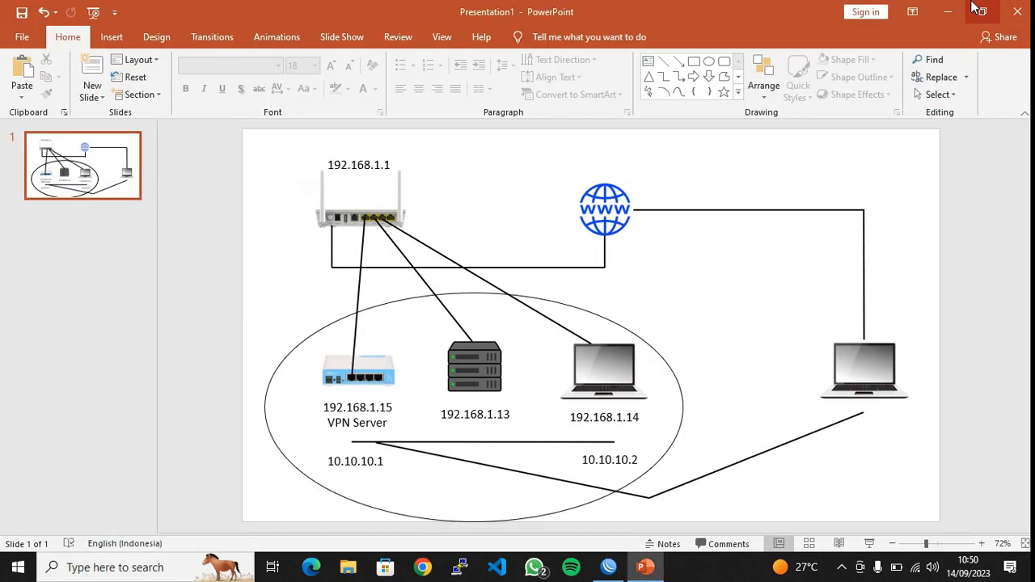
click(959, 10)
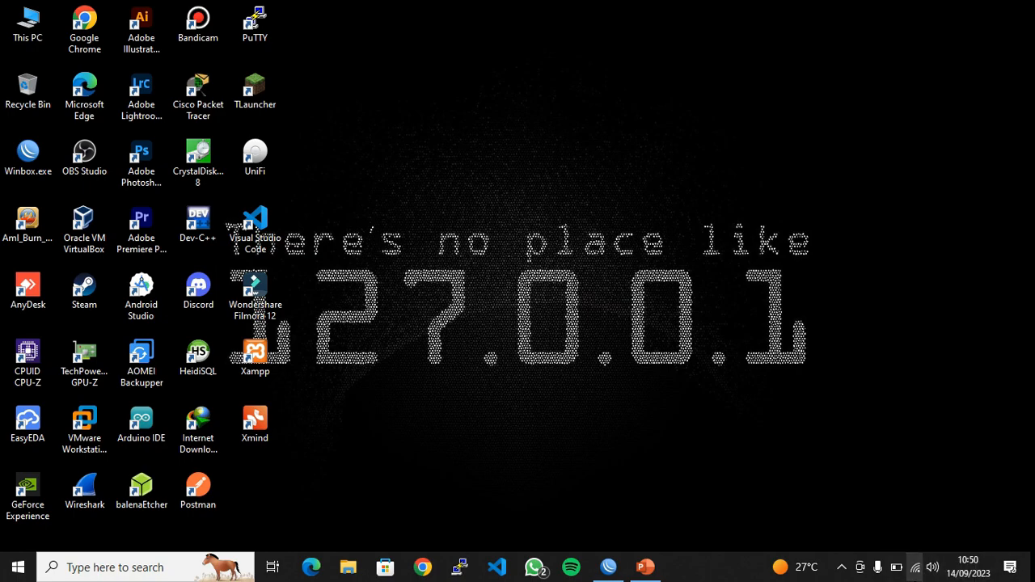
click(914, 567)
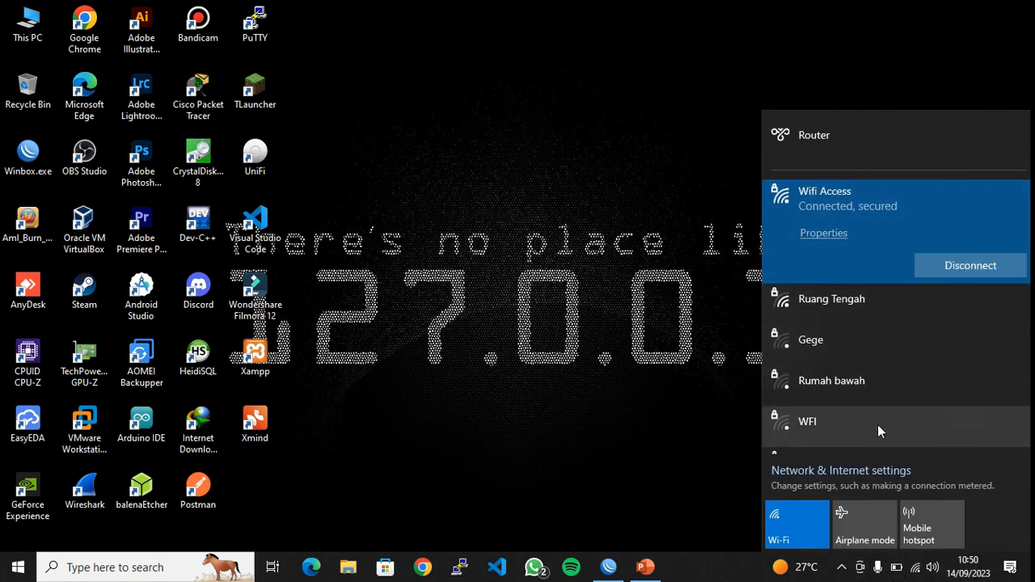
click(860, 145)
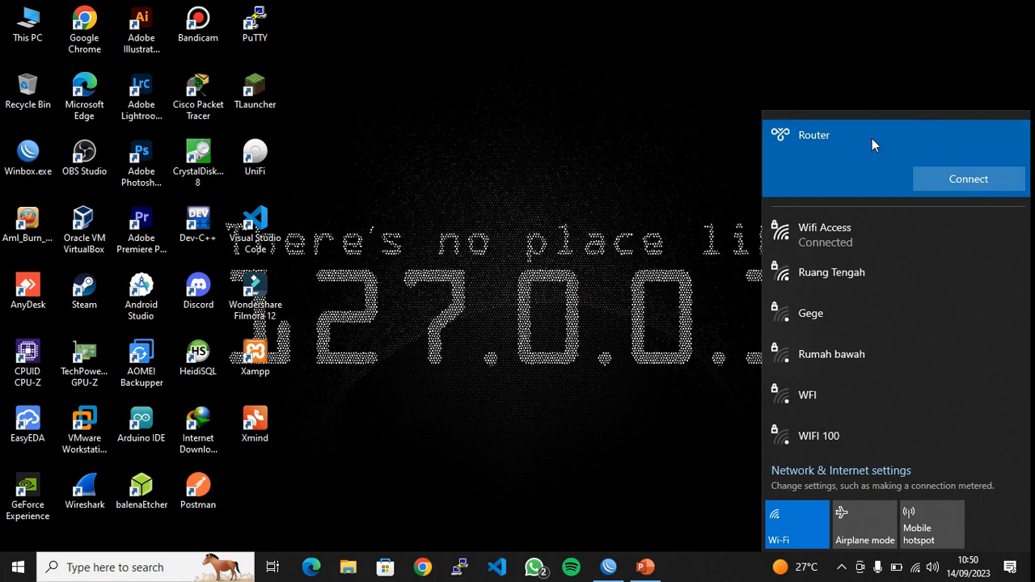
click(969, 180)
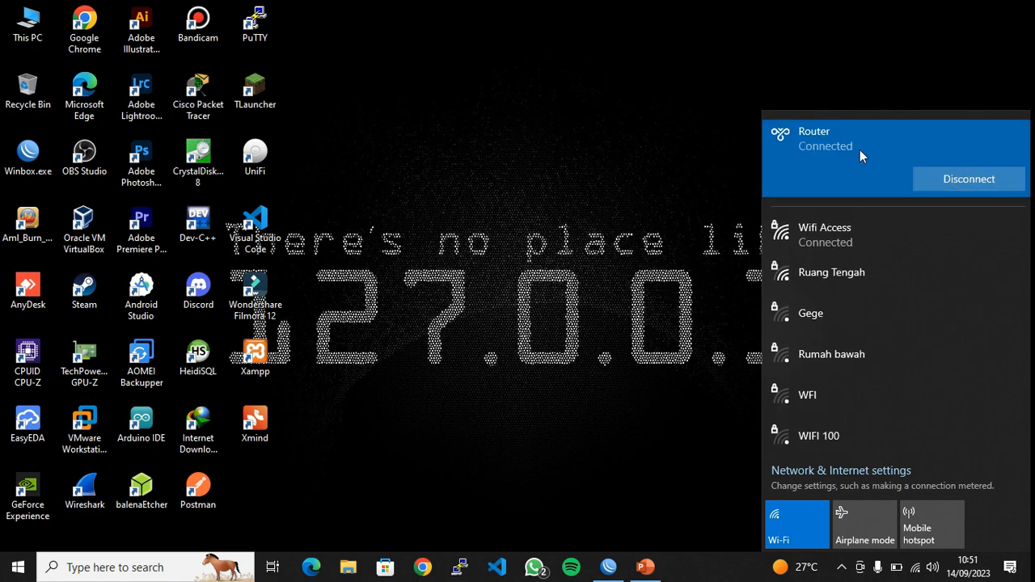
click(653, 165)
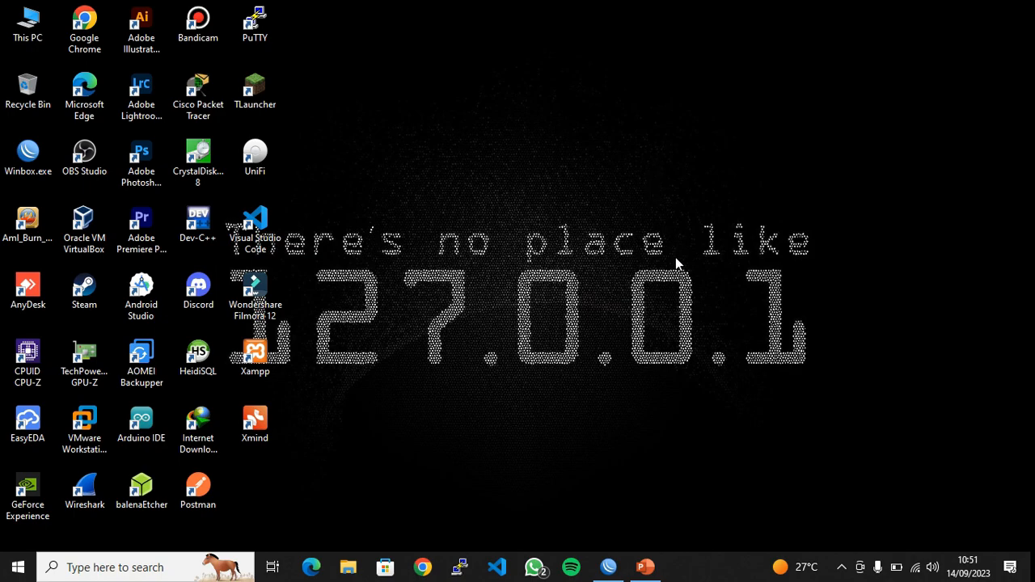
Open the active PPTP connection's details and check its user name and caller address 192.168.1.14
click(609, 565)
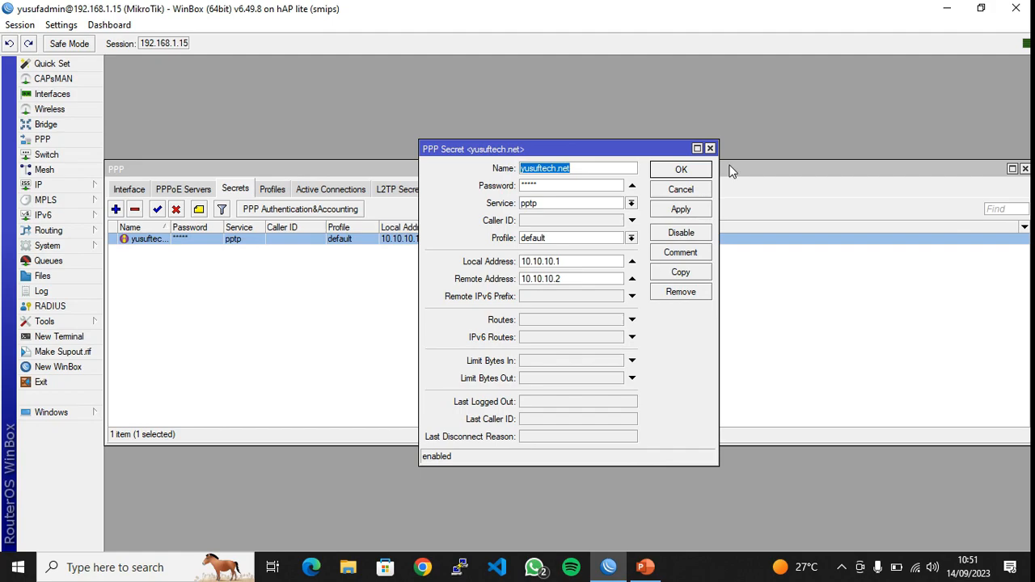
click(710, 148)
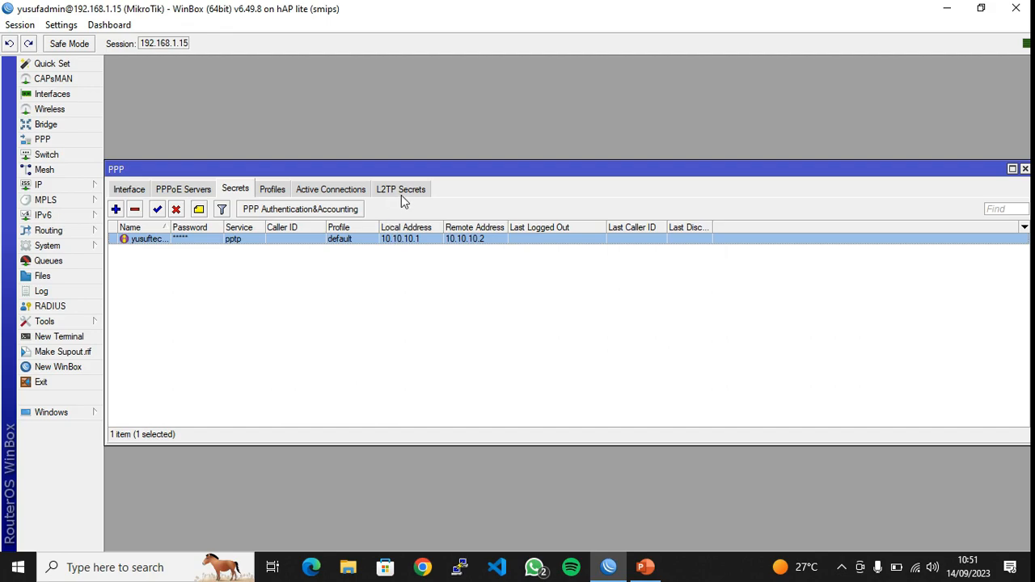
click(321, 191)
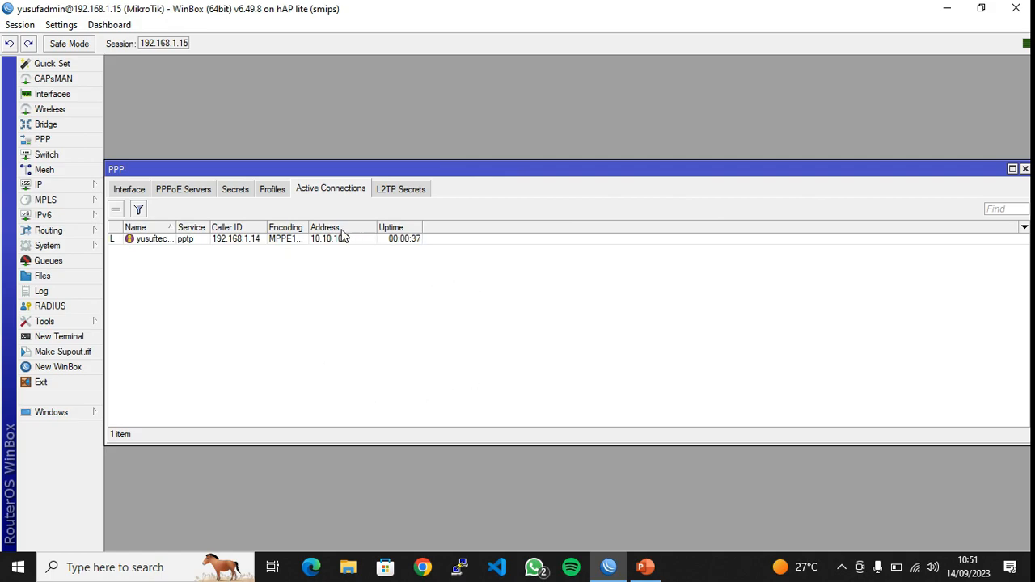
double_click(313, 239)
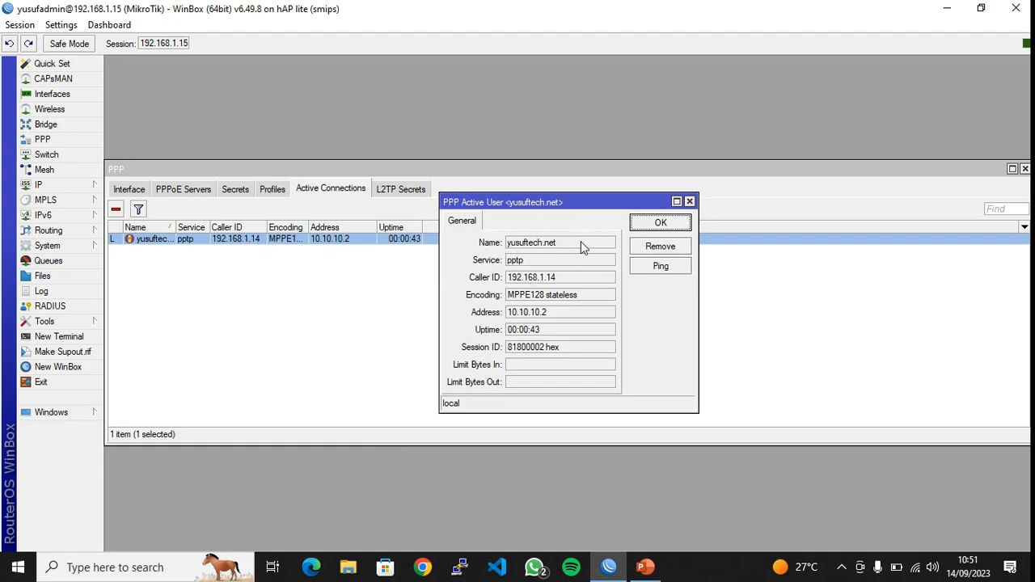
drag(581, 241, 472, 244)
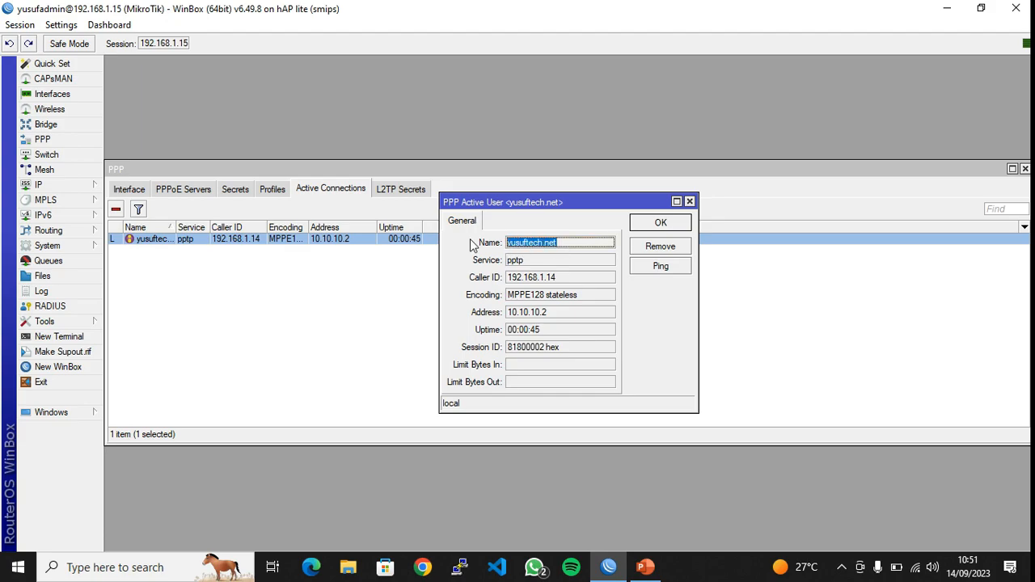
drag(590, 277, 495, 285)
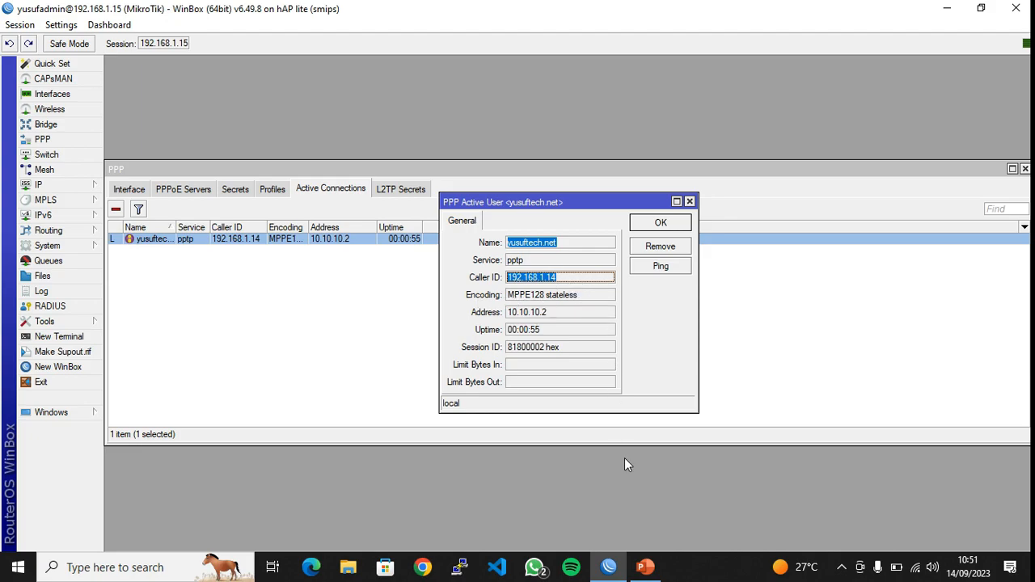
Check the MPPE128 stateless encoding, address 10.10.10.2, uptime and session ID, then close PPP
click(645, 567)
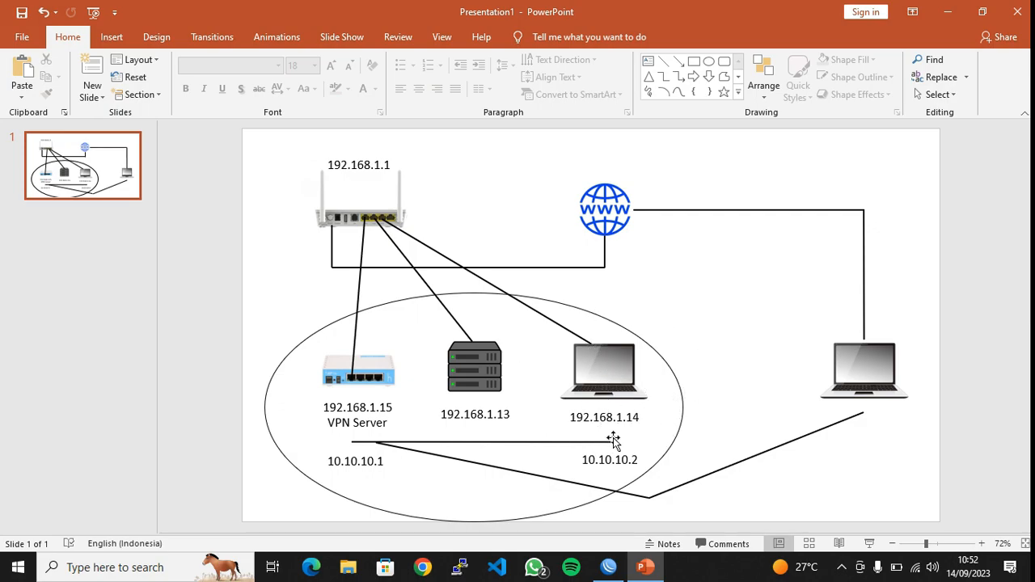
click(608, 567)
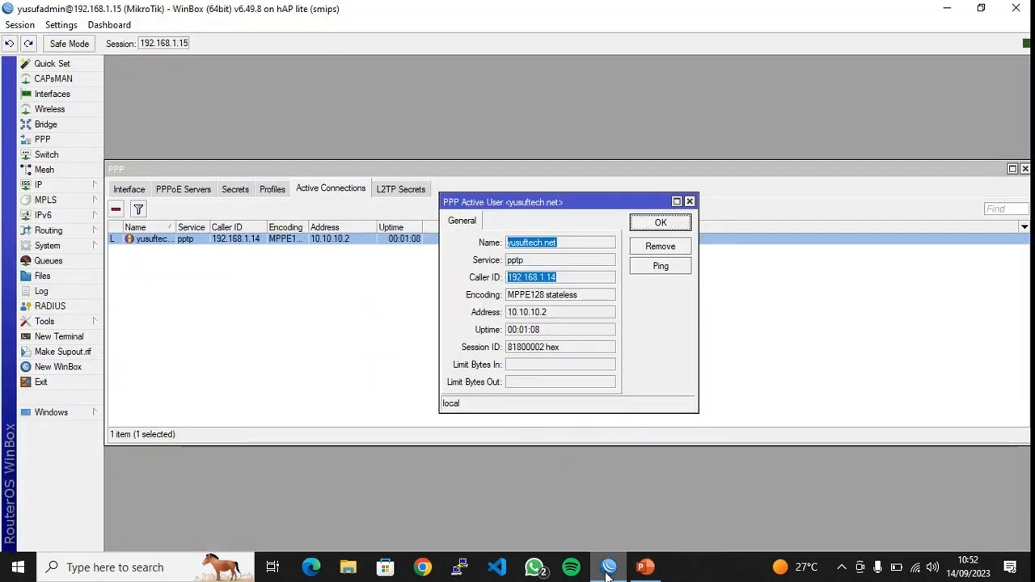
drag(605, 294, 489, 303)
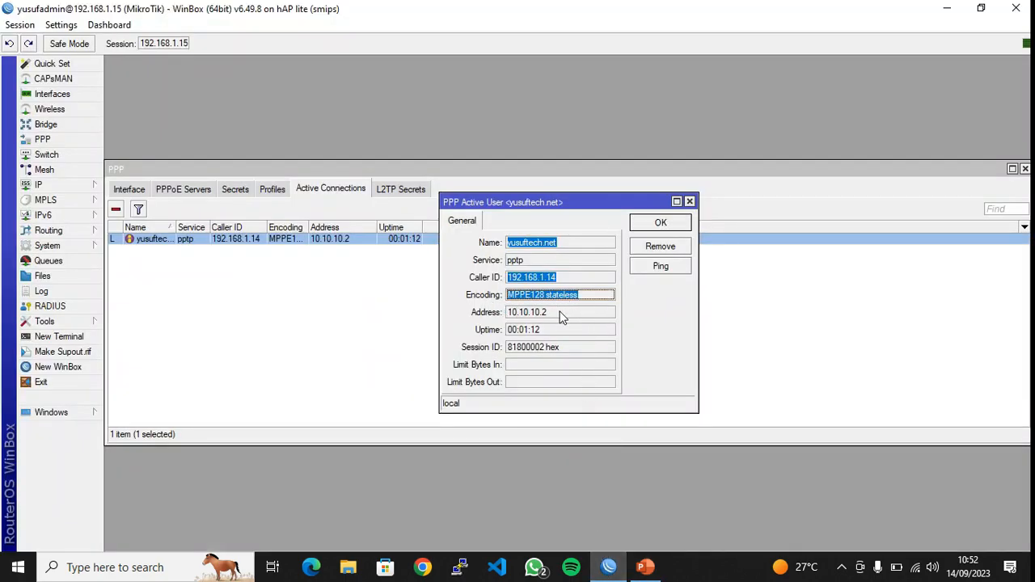
drag(562, 318, 496, 325)
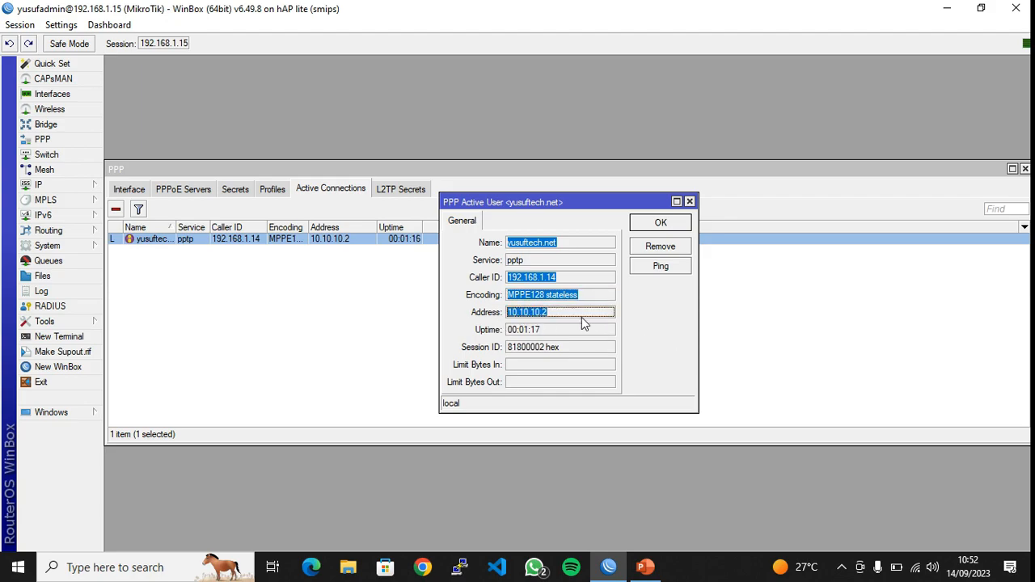
drag(562, 314, 494, 310)
drag(586, 338, 504, 336)
click(588, 350)
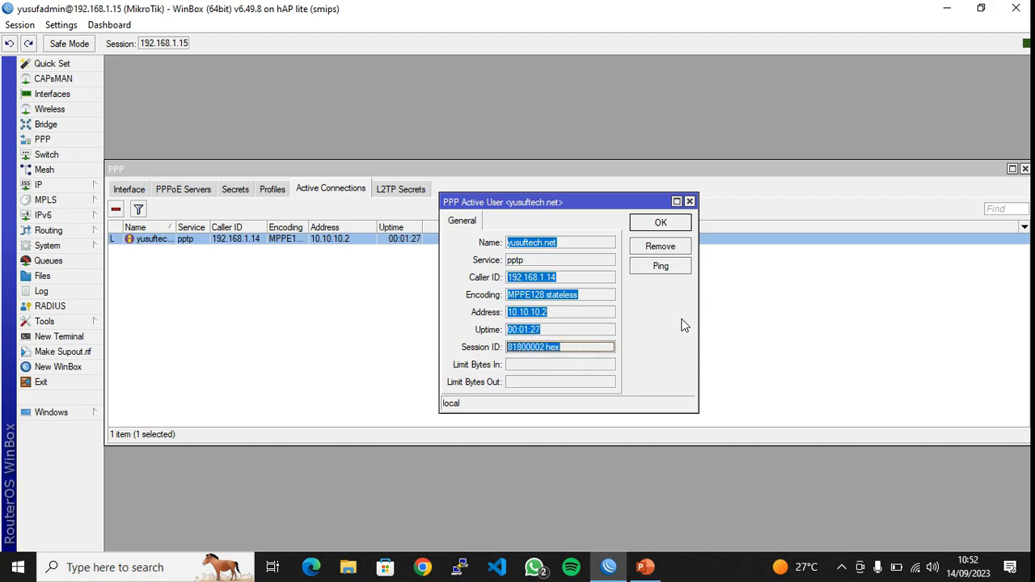
click(661, 223)
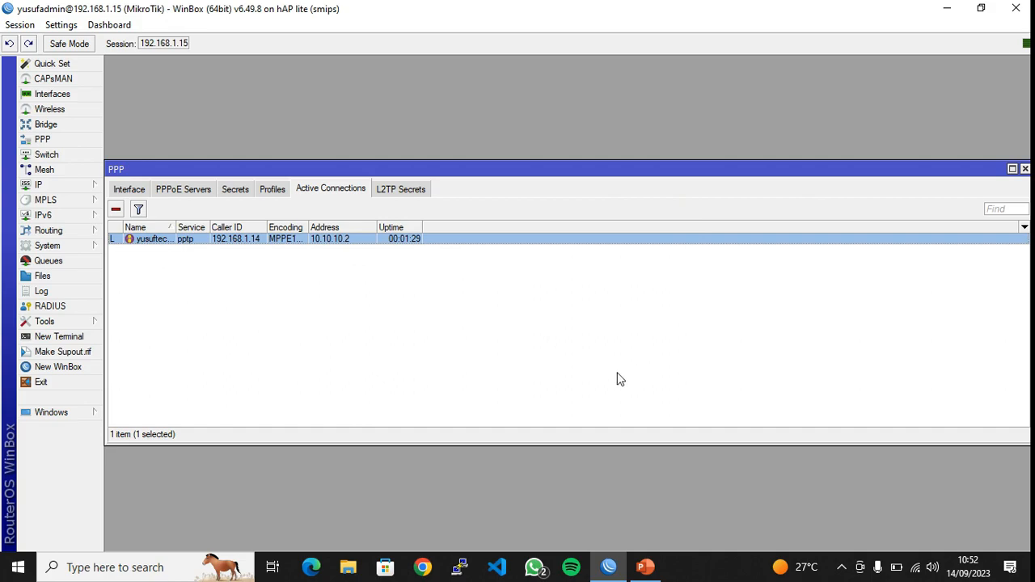
click(617, 376)
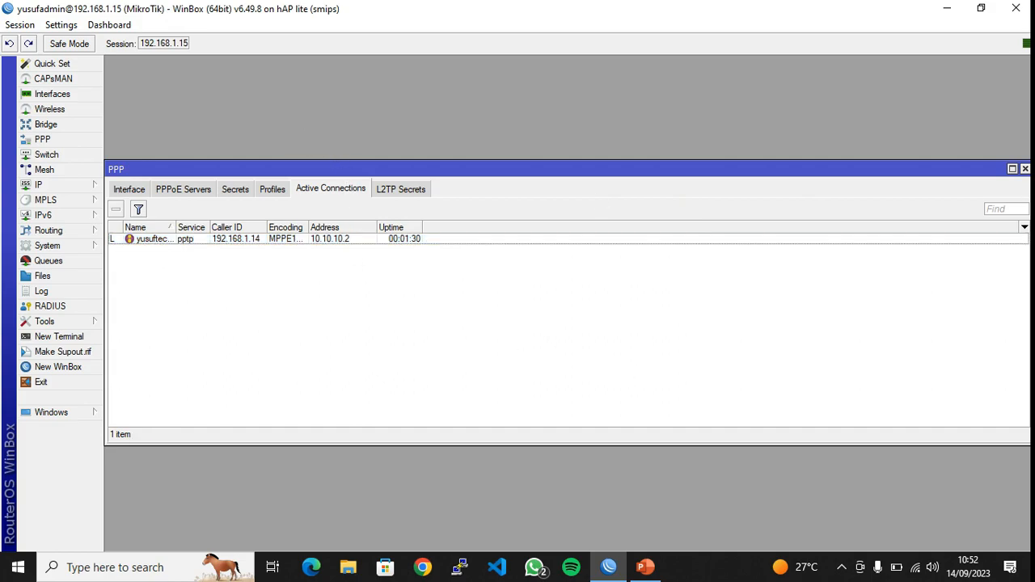
click(1025, 169)
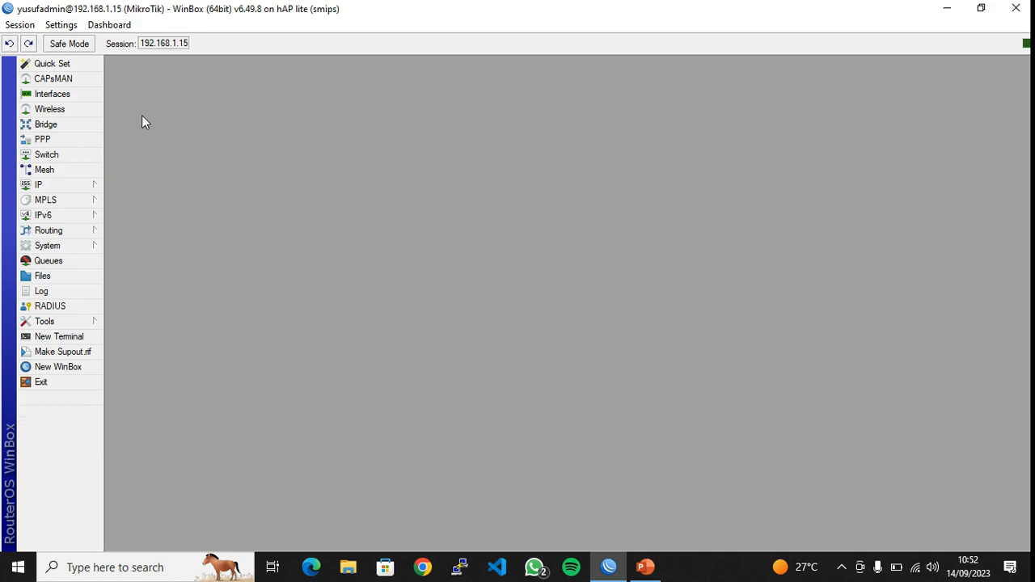
Run ipconfig and check that PPP adapter Router shows 10.10.10.2 with mask 255.255.255.255
click(191, 567)
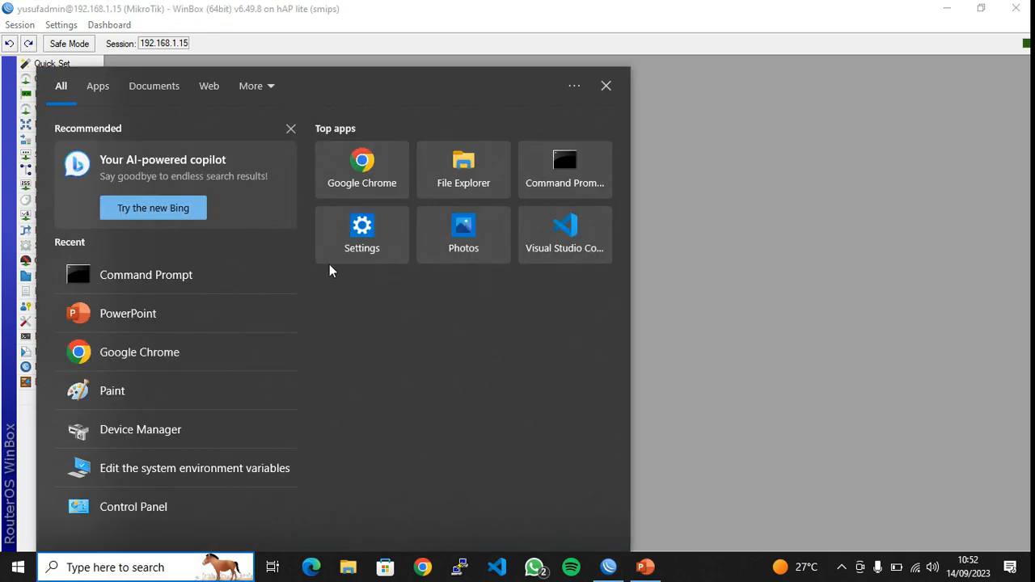
click(238, 267)
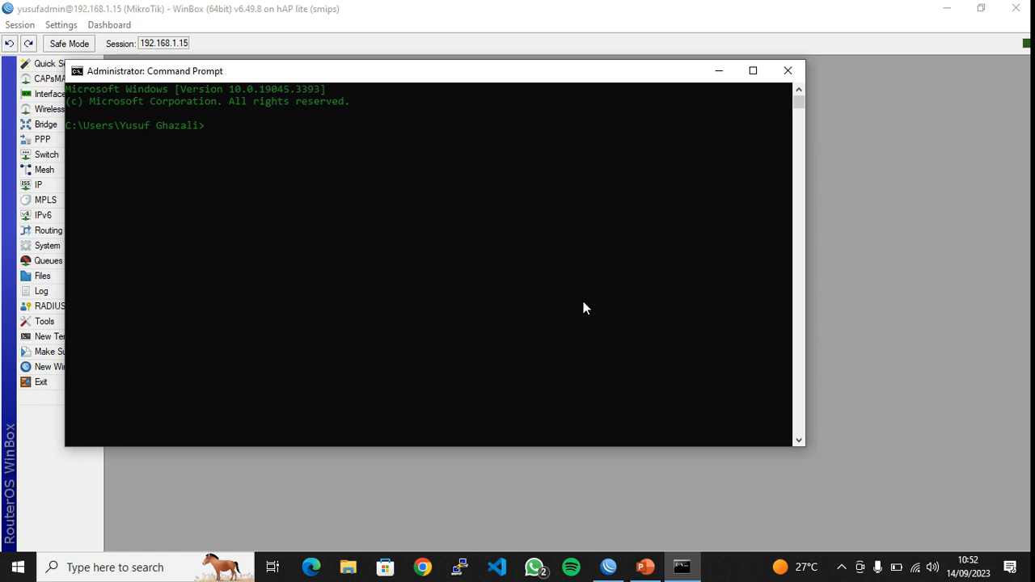
text(ipconfig)
key(Return)
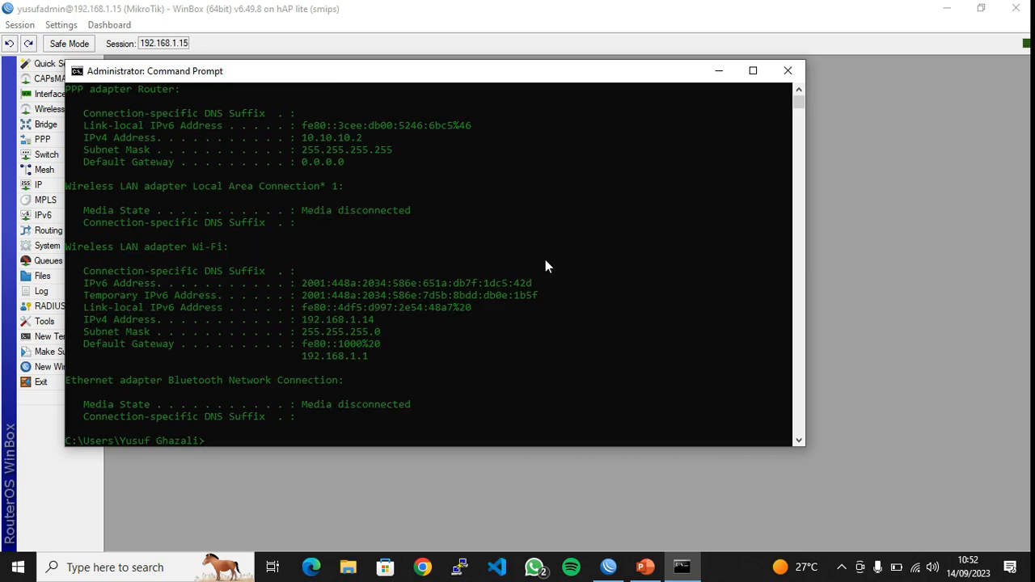
scroll(377, 152, up, 5)
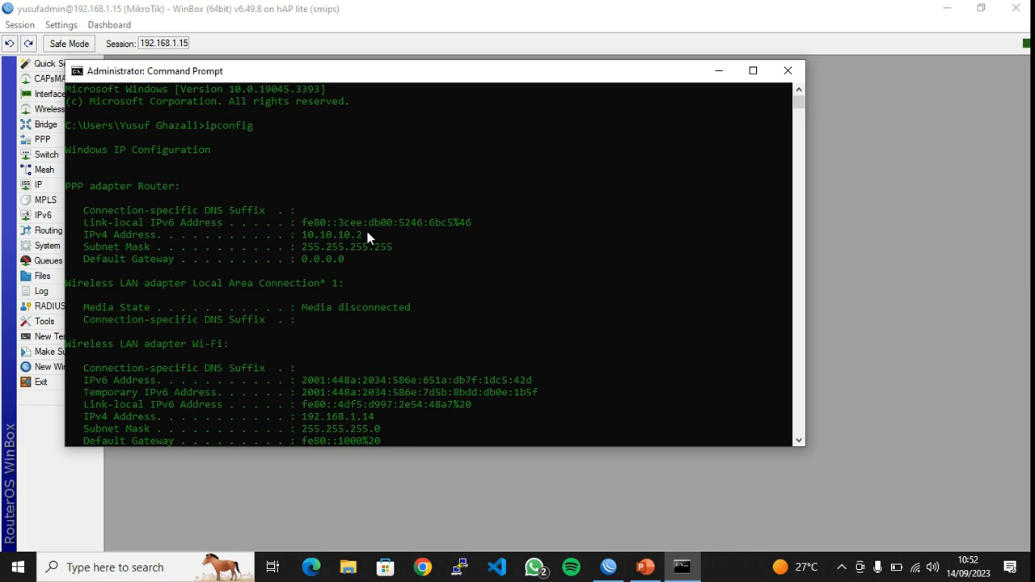
drag(379, 234, 332, 236)
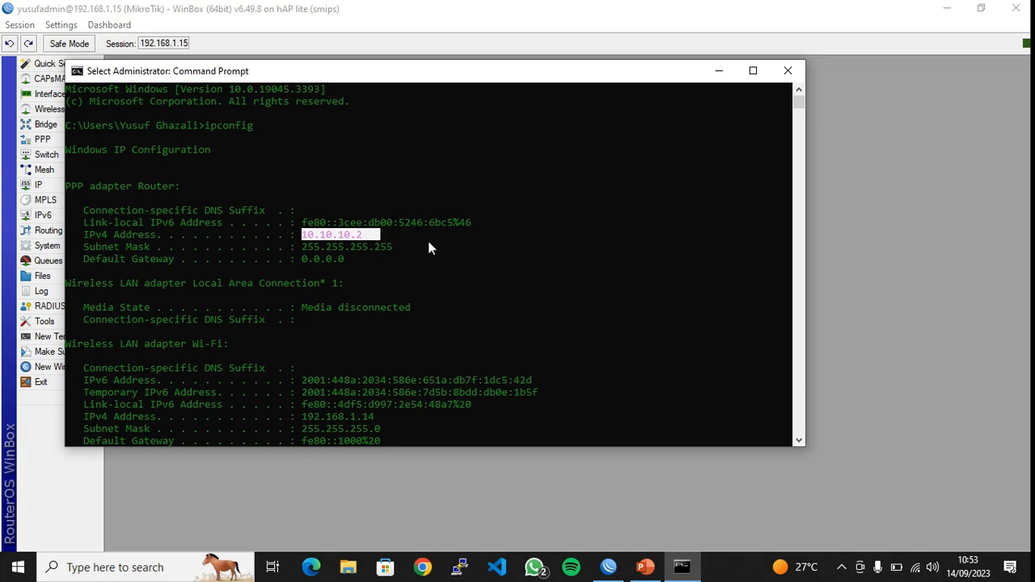
drag(409, 247, 296, 247)
click(469, 273)
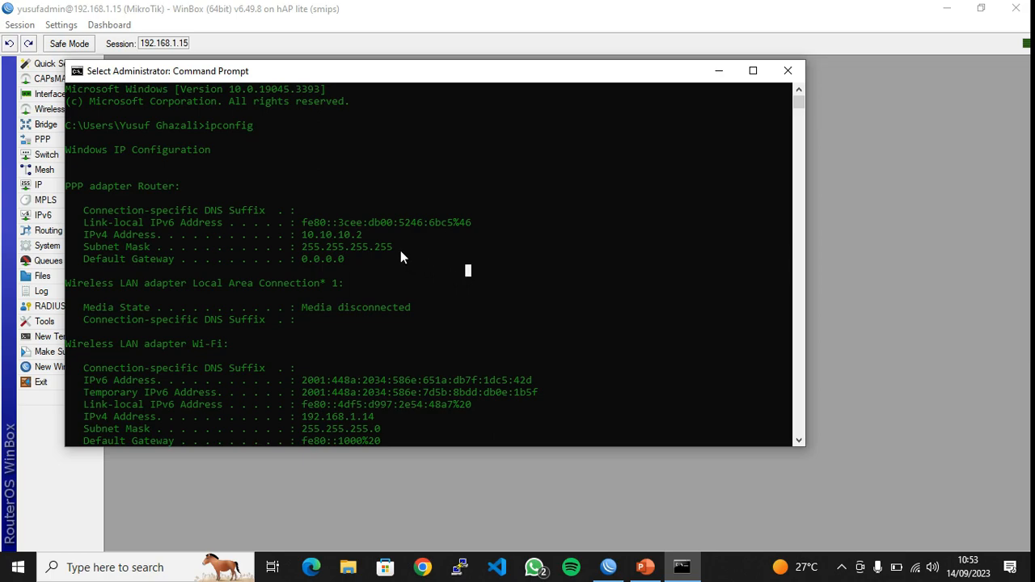
drag(394, 250, 349, 251)
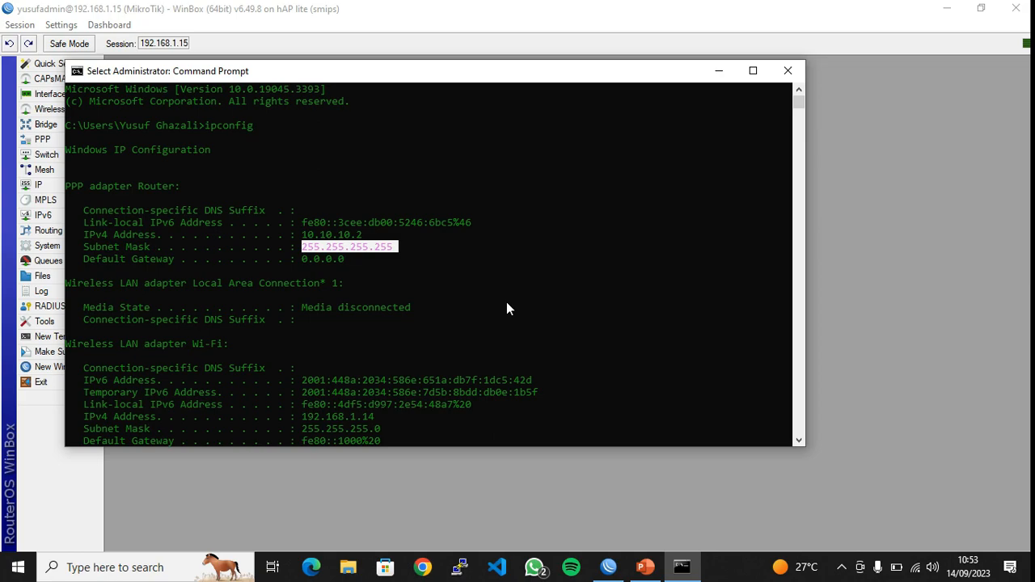
click(787, 68)
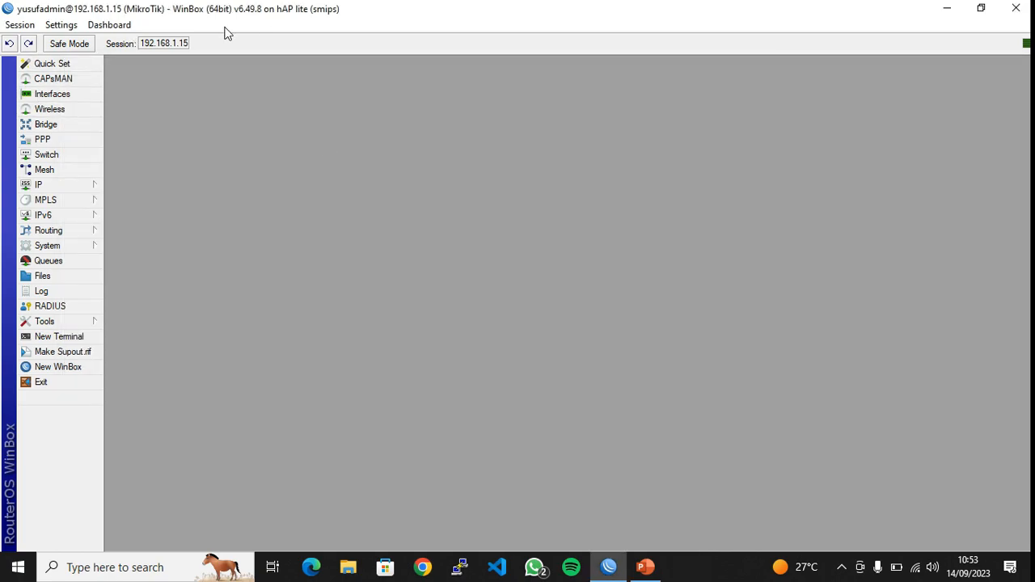
Disconnect the current WinBox session and log back in through the VPN address 10.10.10.1
drag(188, 43, 171, 46)
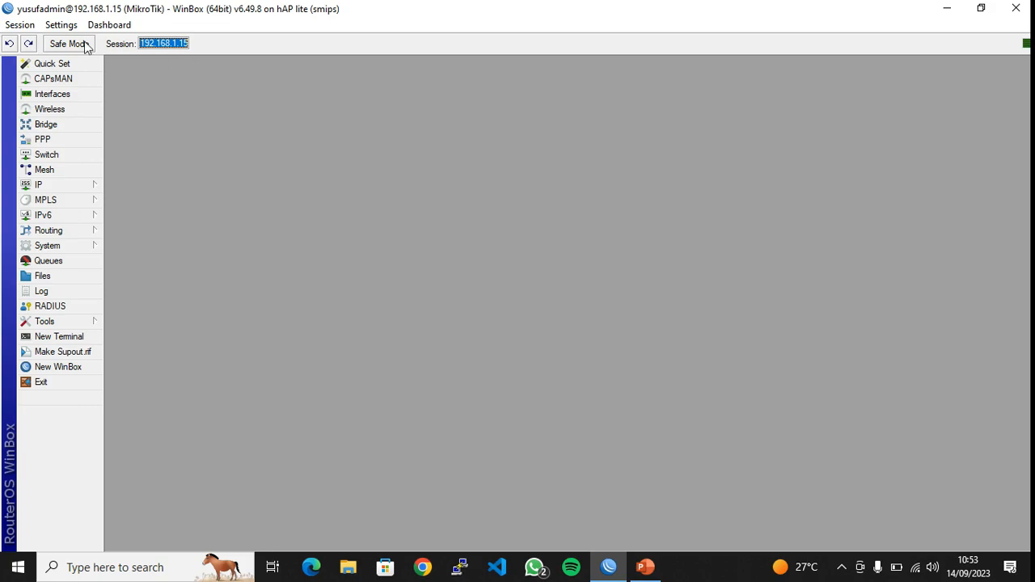
click(30, 28)
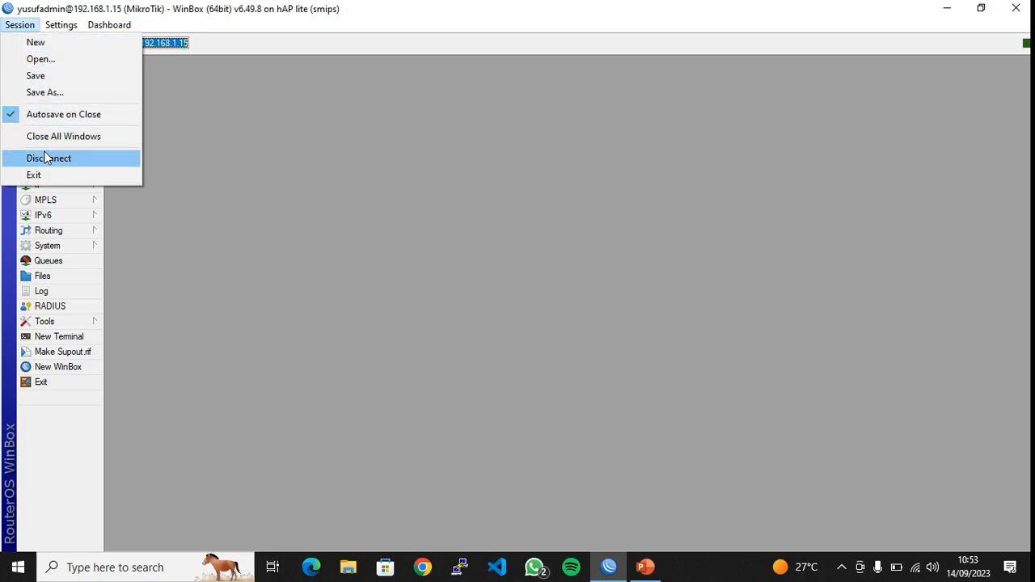
click(46, 158)
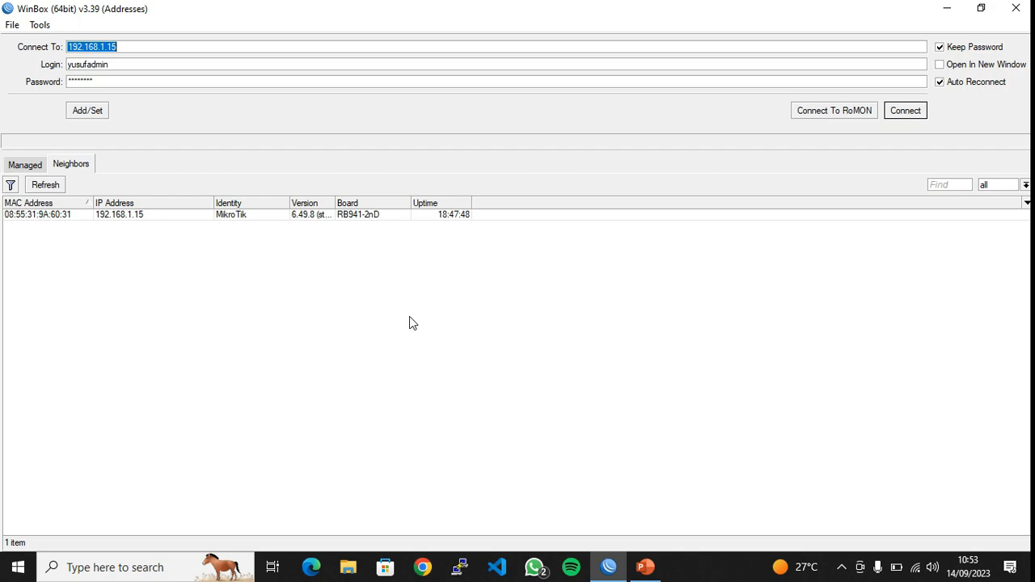
text(10.10.10.1)
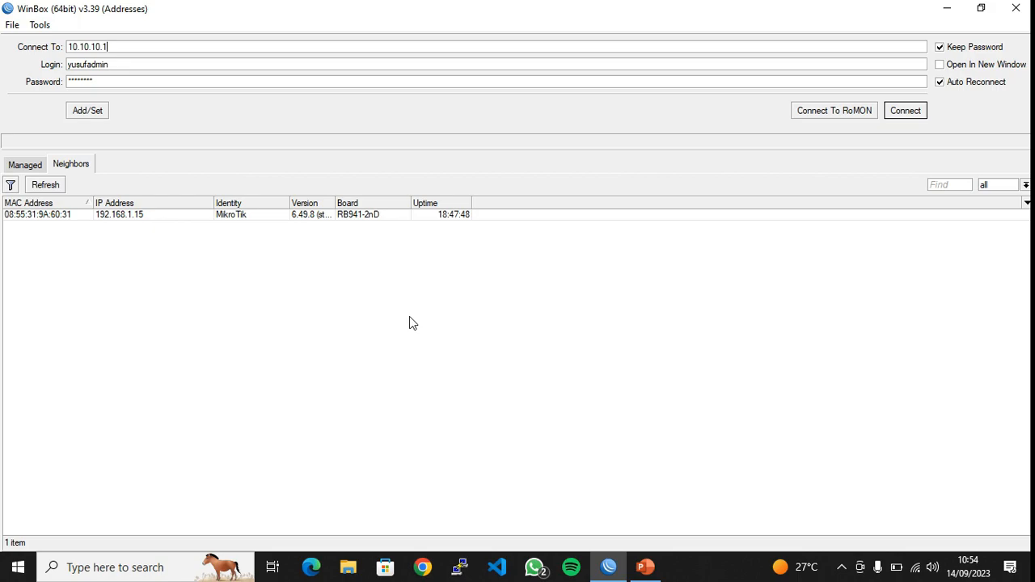
key(Return)
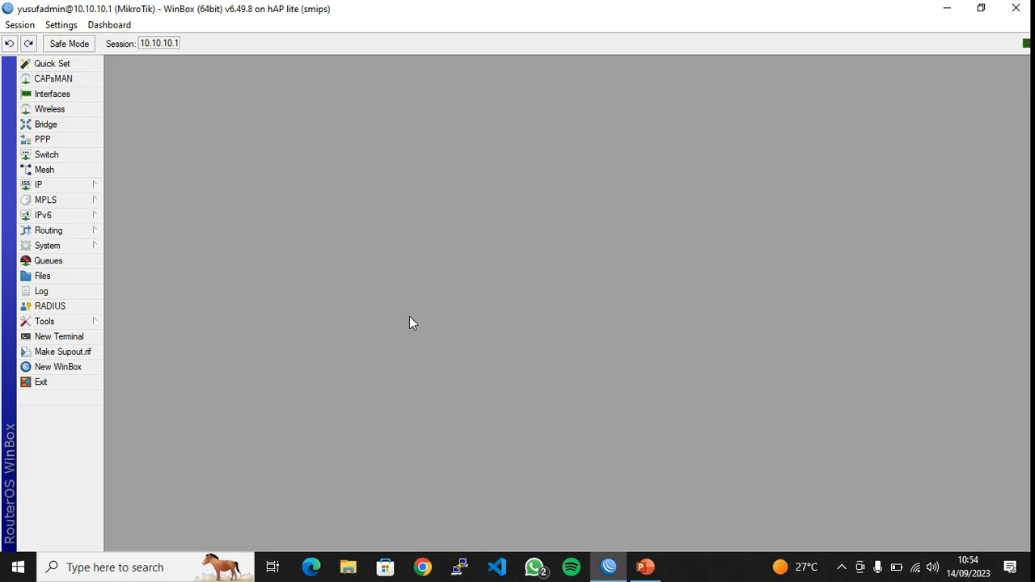
double_click(144, 43)
click(66, 97)
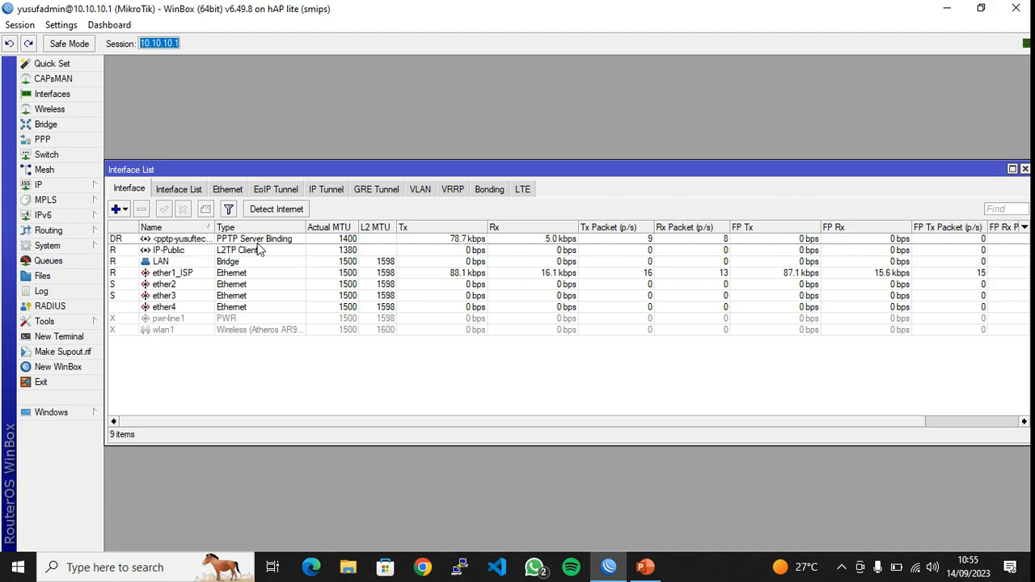
double_click(293, 243)
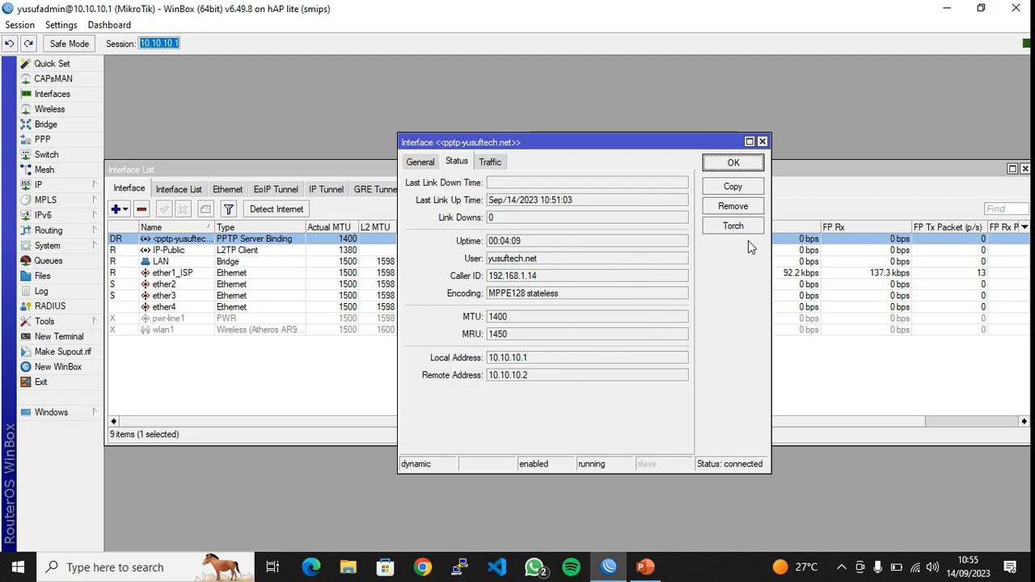
click(762, 142)
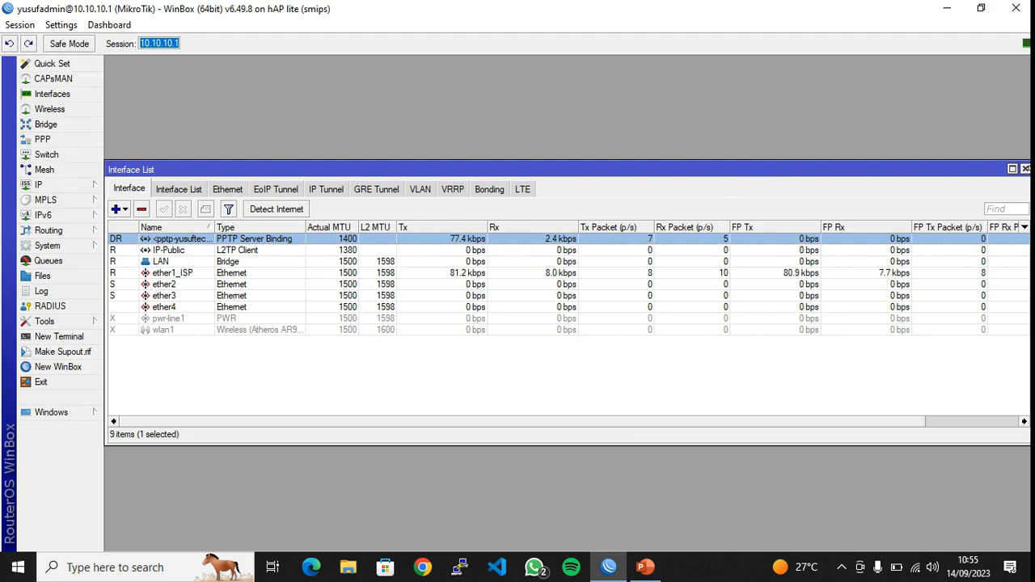
click(1024, 170)
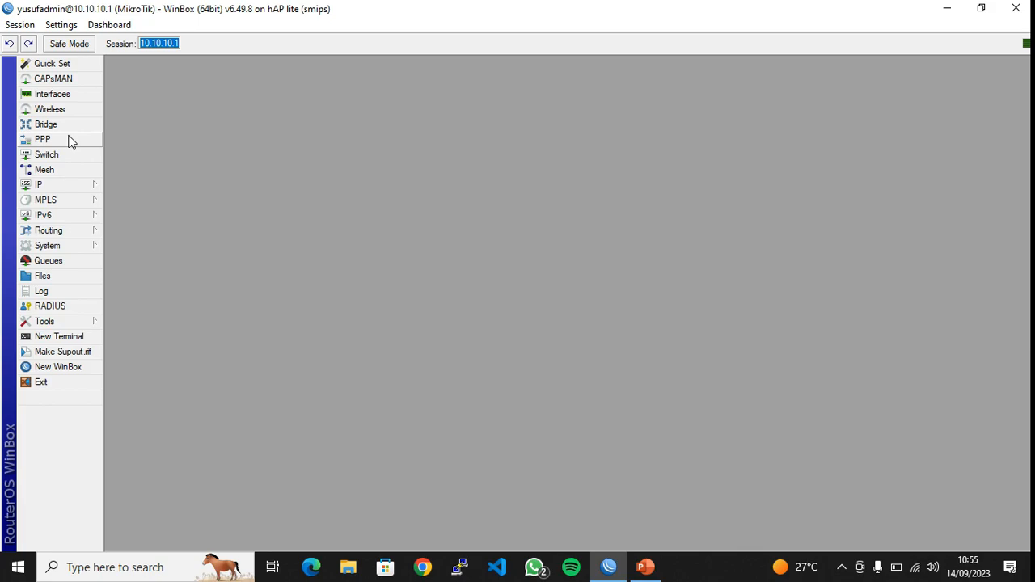
Clear the Local and Remote Address fields on the PPTP secret and save it
click(70, 141)
click(242, 192)
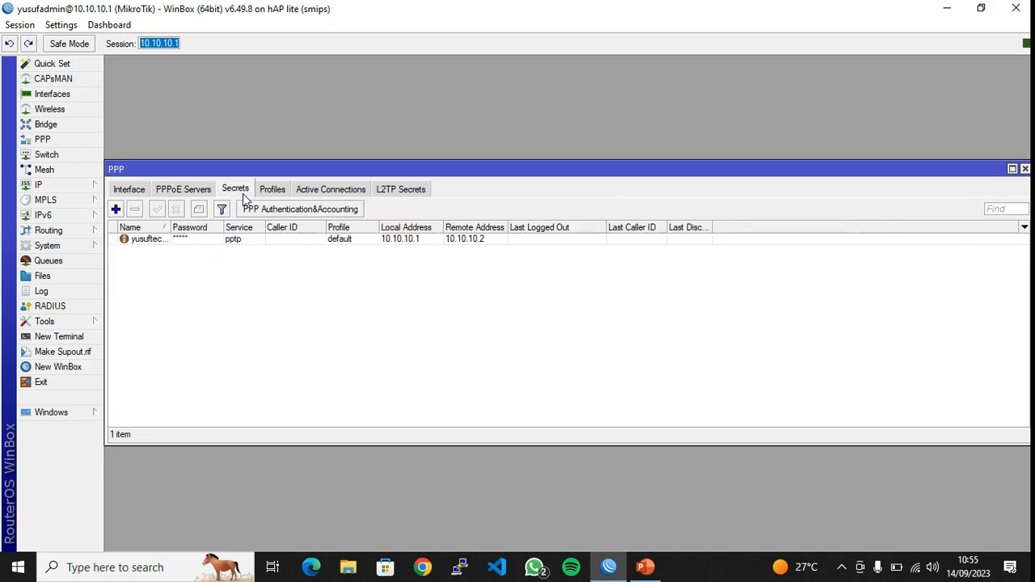
double_click(232, 240)
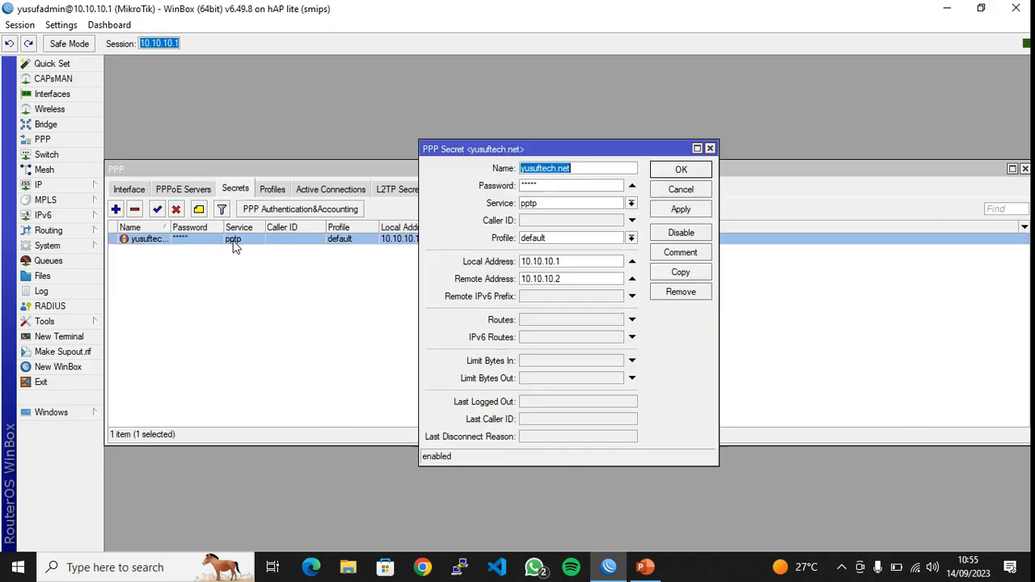
click(566, 186)
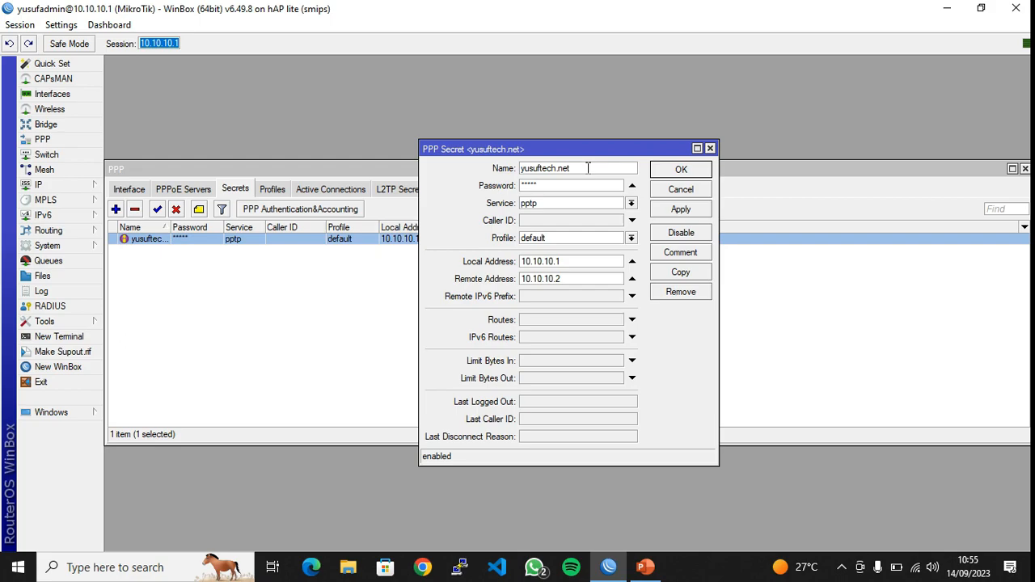
drag(588, 167, 510, 194)
click(548, 184)
drag(576, 168, 520, 188)
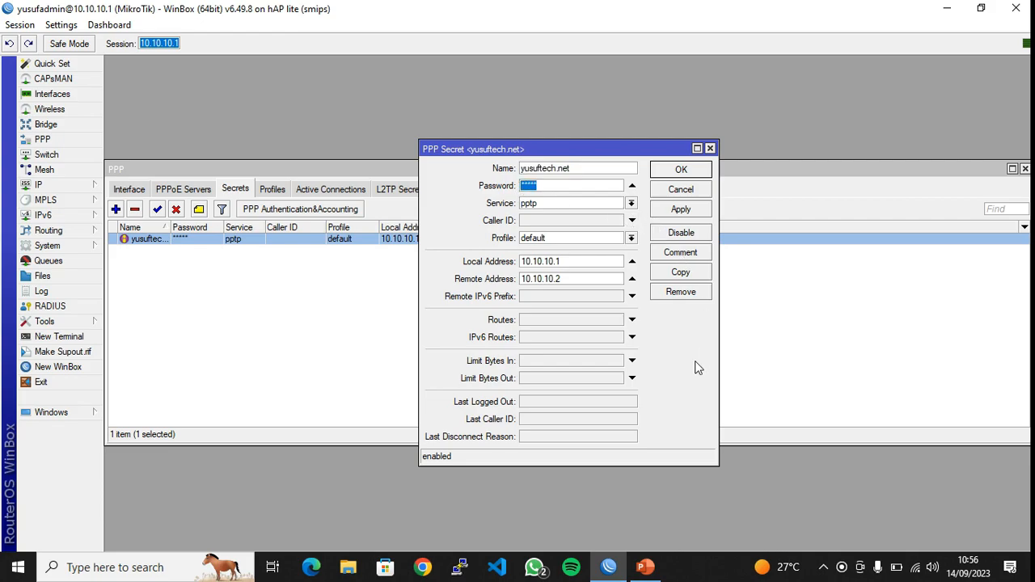
click(632, 278)
click(632, 261)
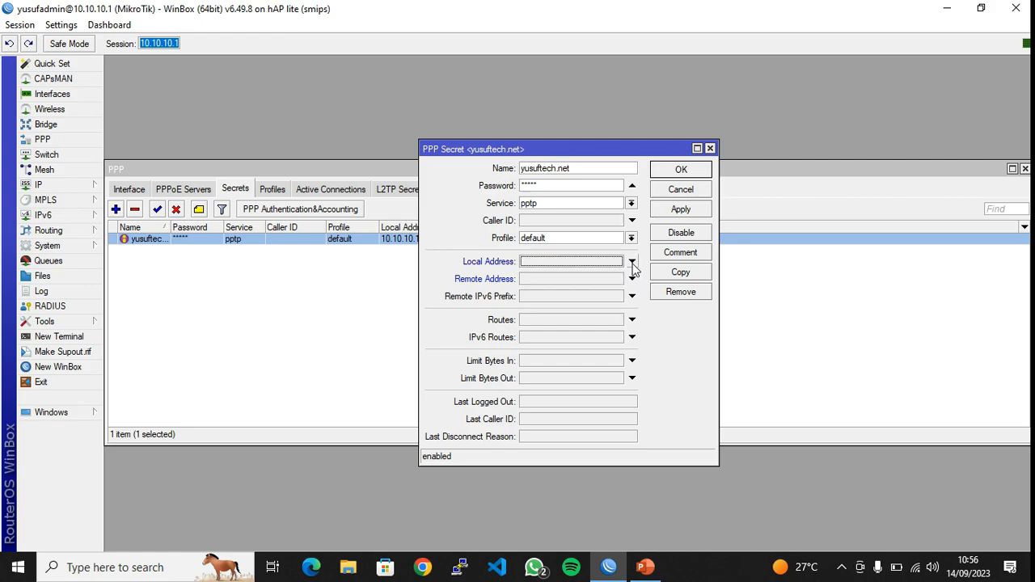
click(673, 212)
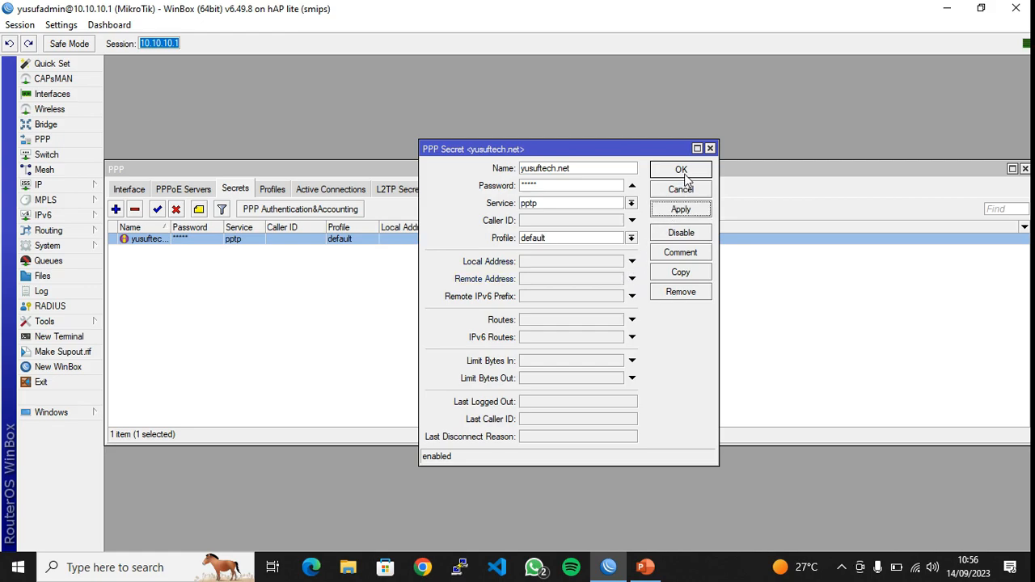
click(682, 171)
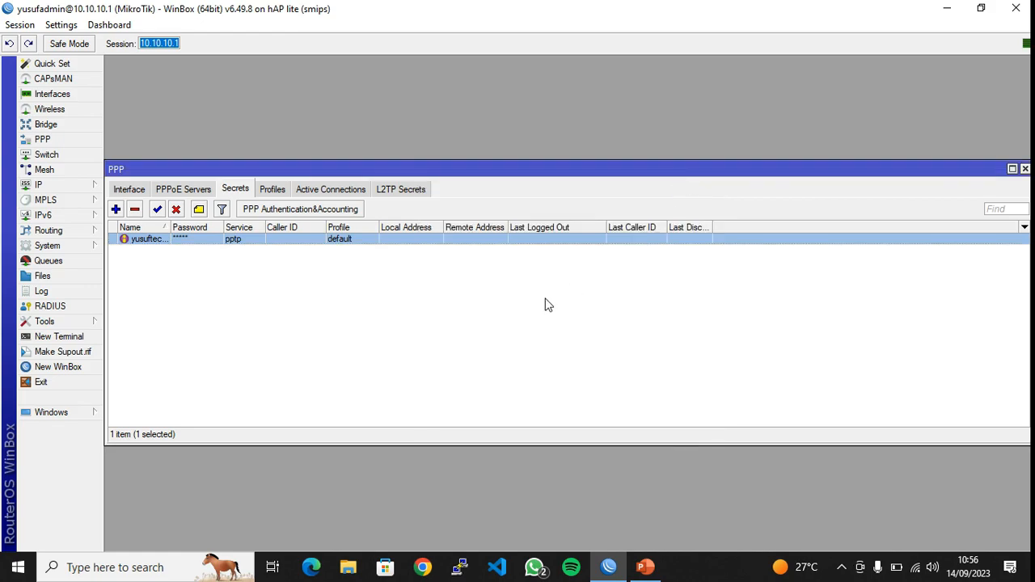
Add a PPP profile named 'vpn' with local address 10.10.10.1 and enable its Remote Address
click(270, 193)
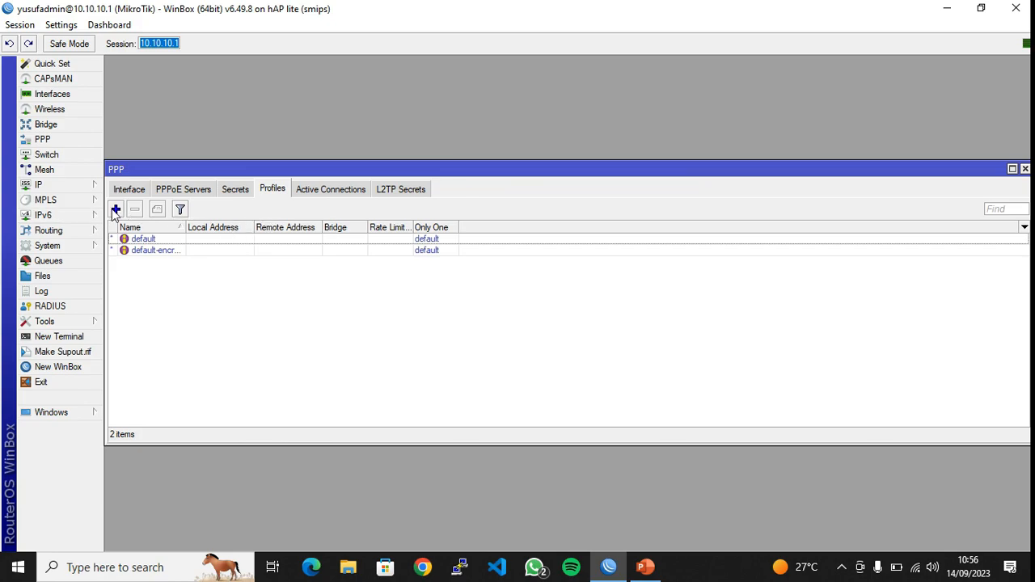
click(116, 209)
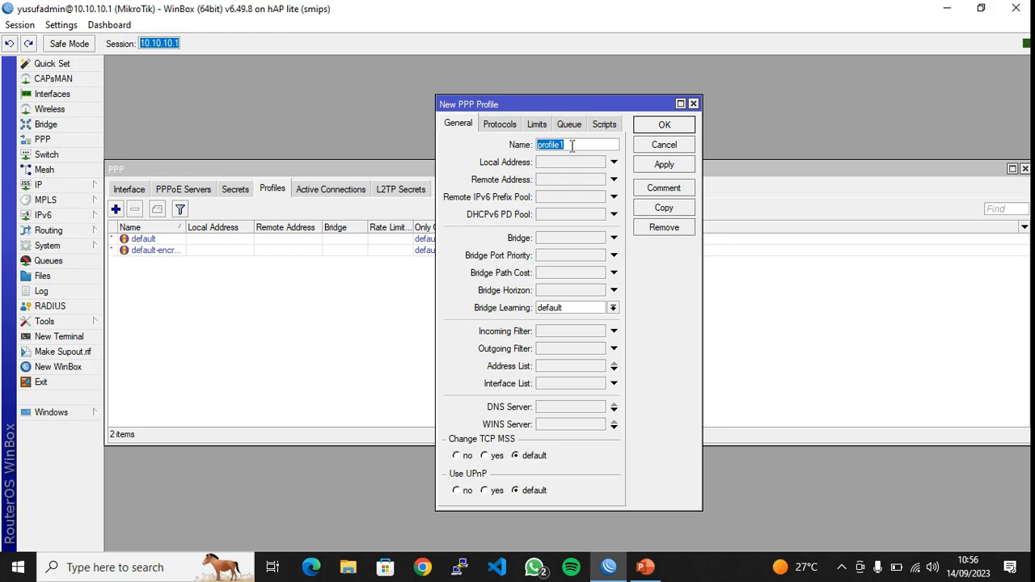
text(vpn)
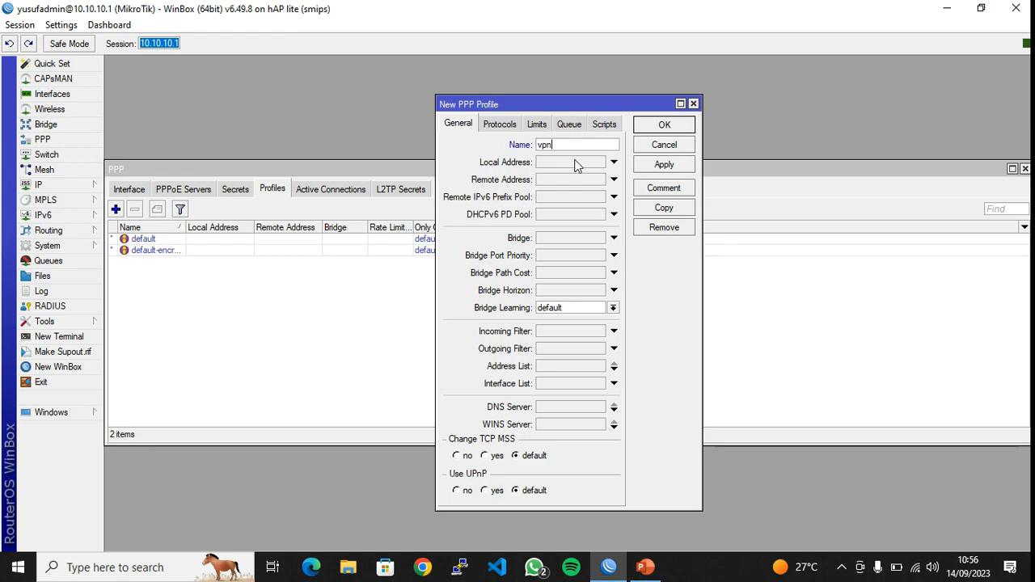
click(576, 162)
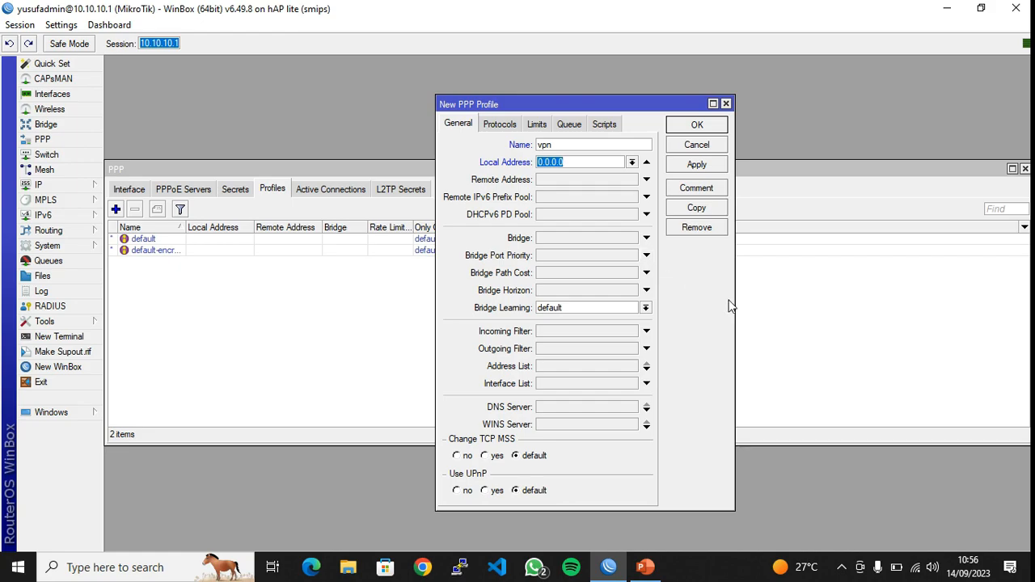
text(10.10.10.1)
click(590, 180)
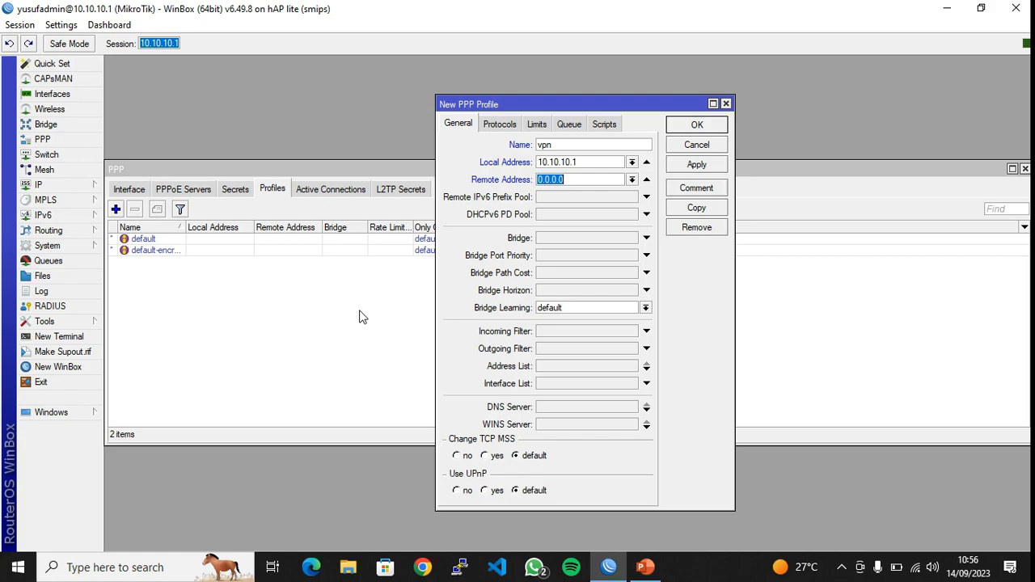
click(93, 188)
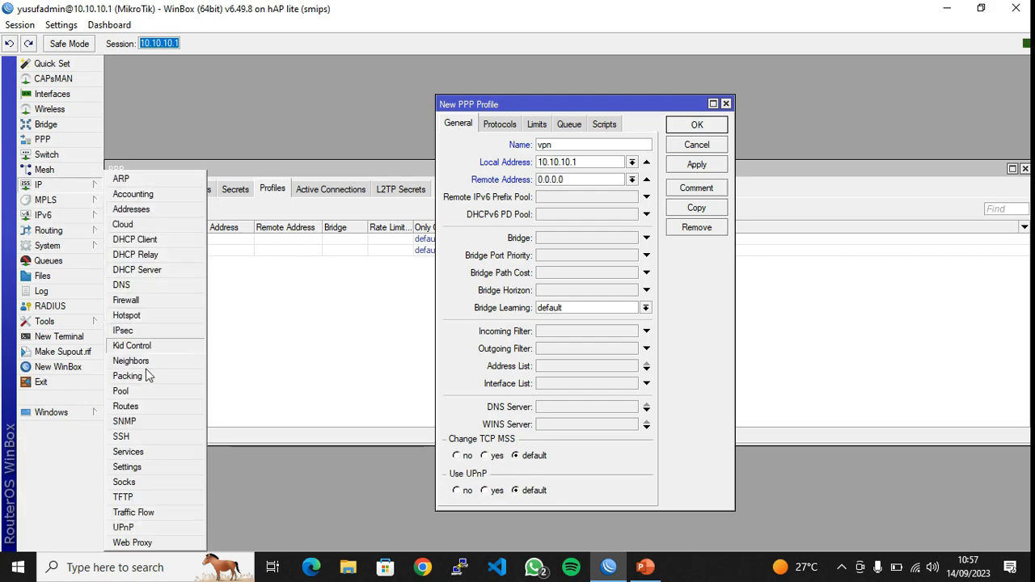
Add IP pool 'vpn-pool' with addresses 10.10.10.2-10.10.10.10 and save it
click(122, 391)
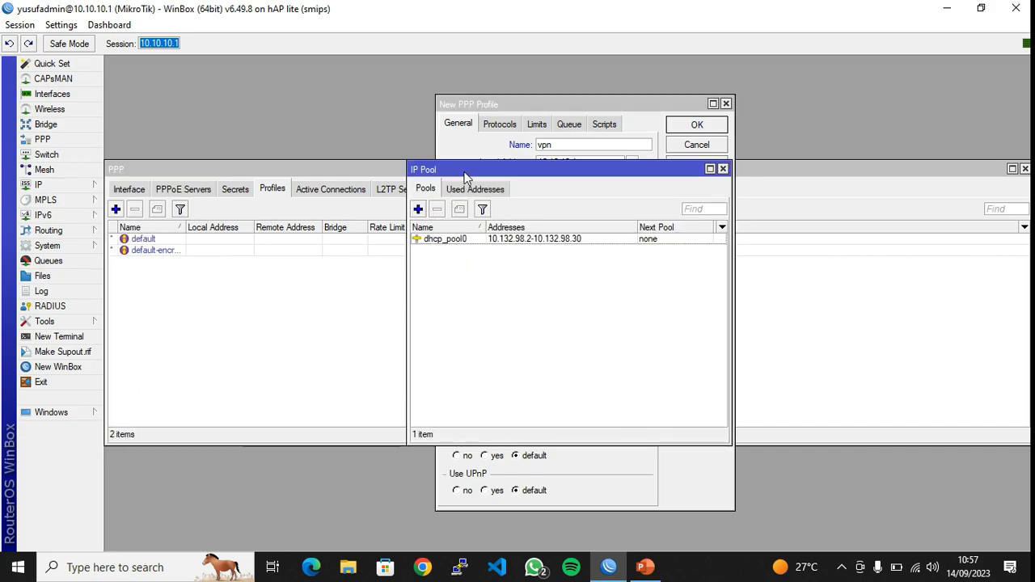
drag(464, 172, 163, 212)
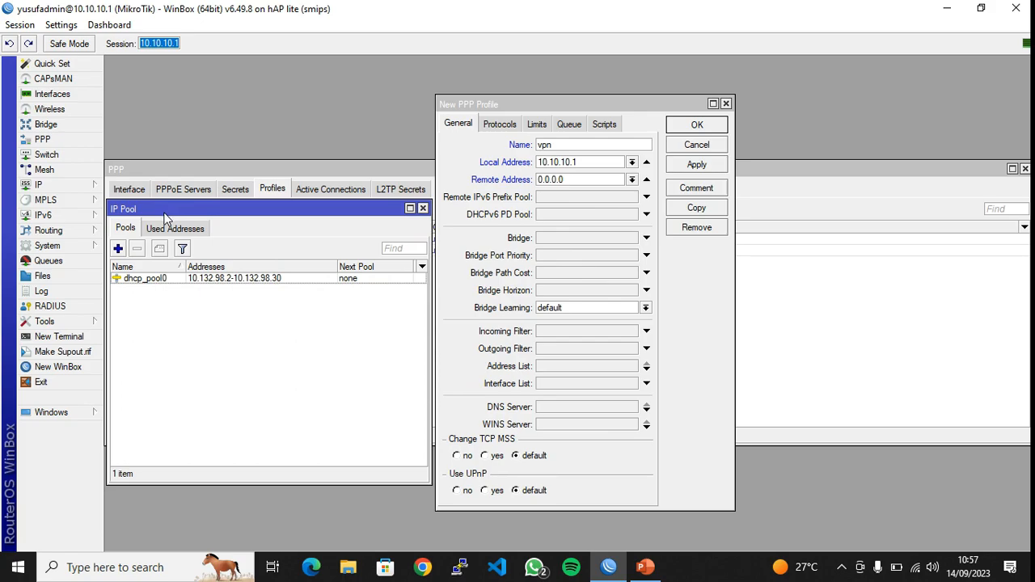
click(118, 251)
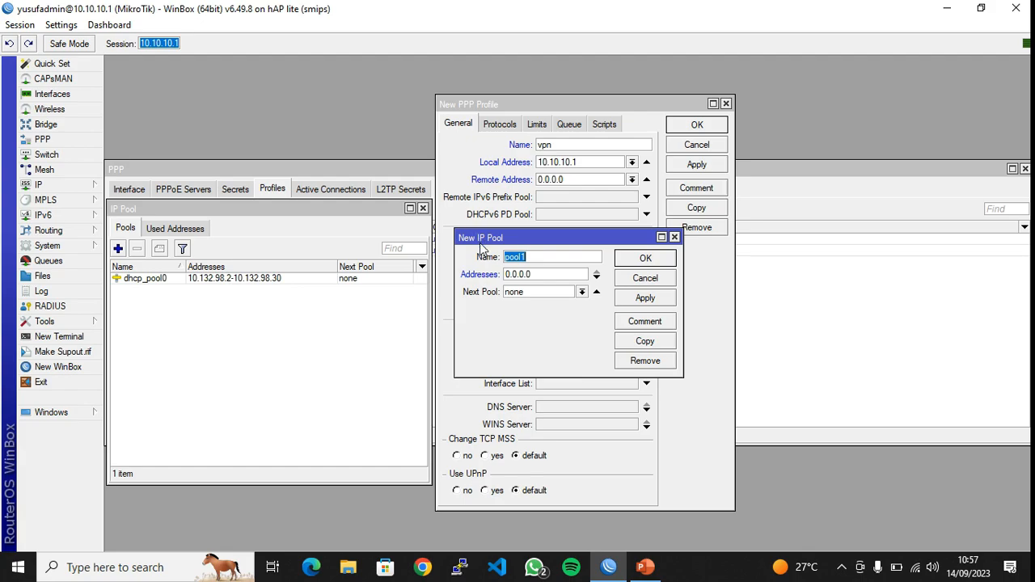
drag(459, 245, 213, 329)
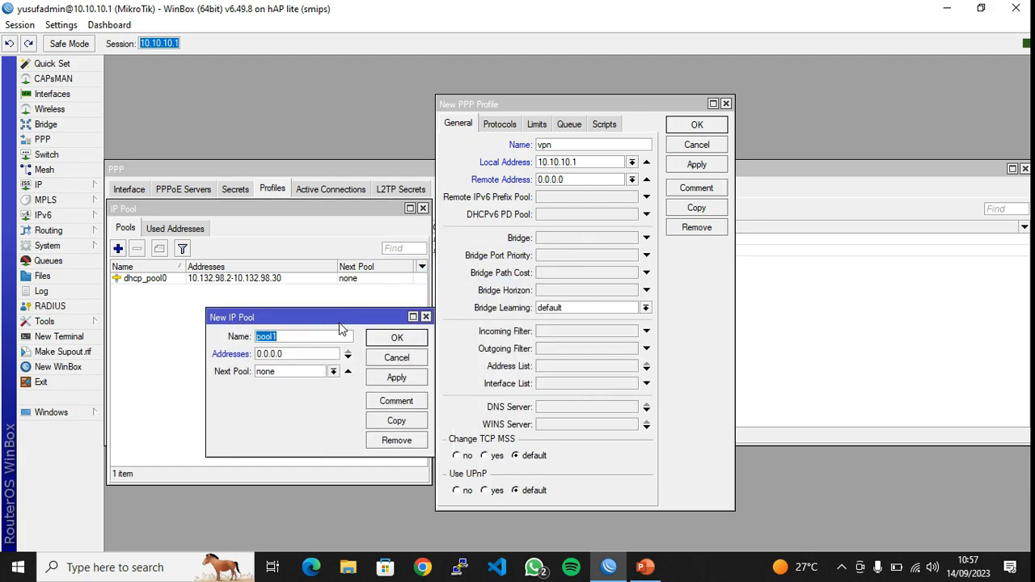
text(vpnvp)
key(BackSpace)
key(BackSpace)
text(-pool)
double_click(311, 355)
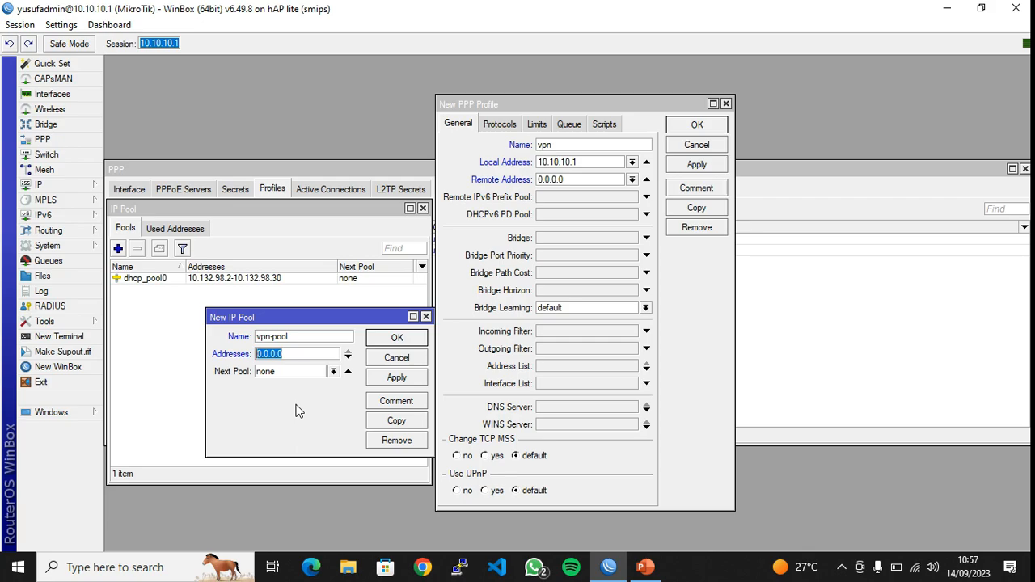
text(10.10.10.2-10.10.10.1)
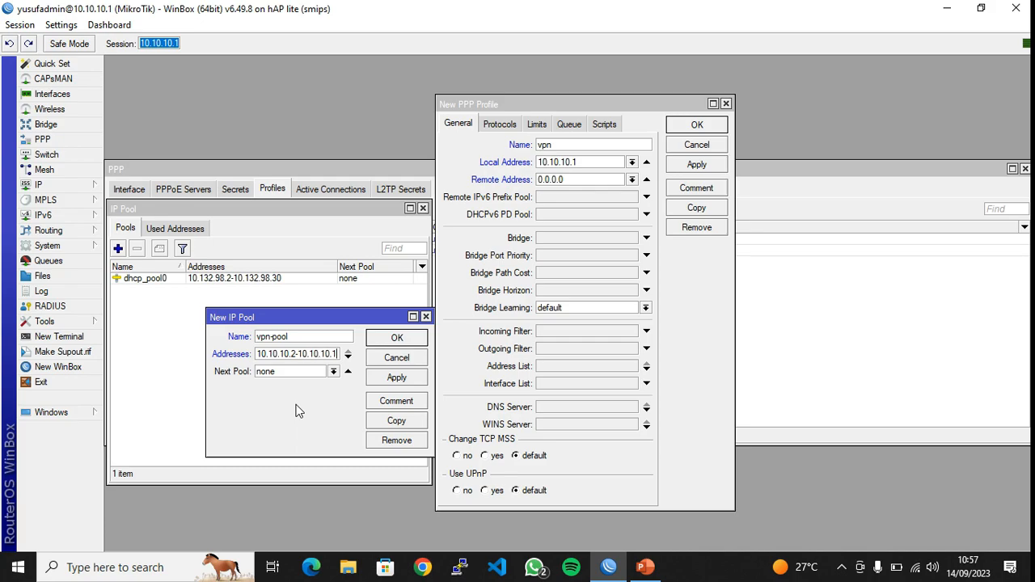
text(0)
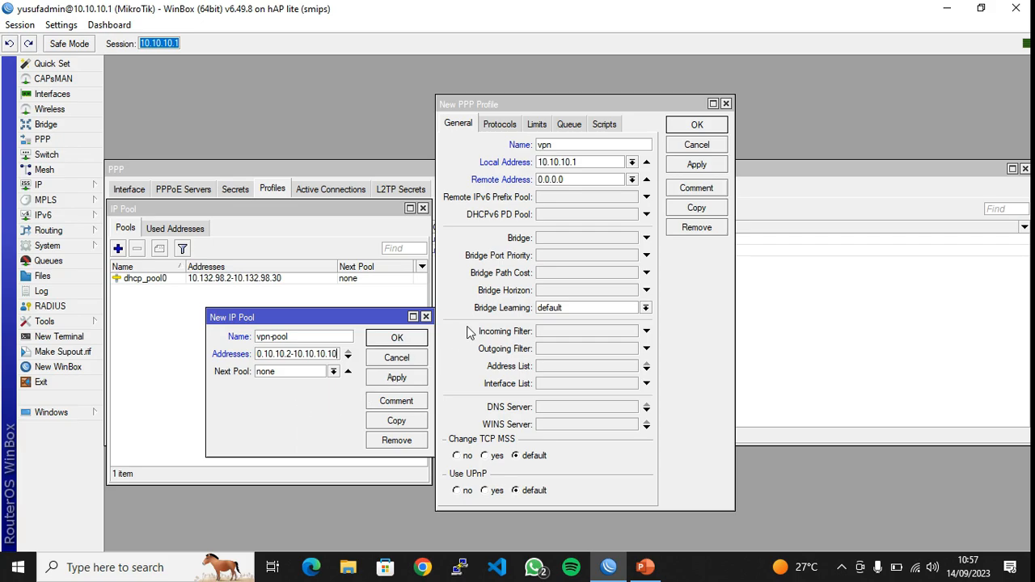
click(395, 377)
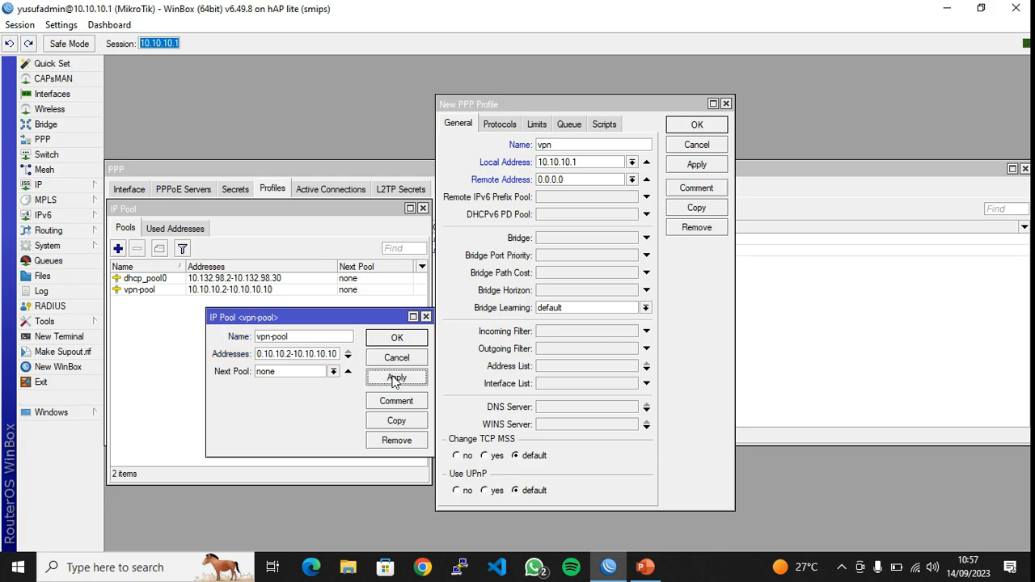
click(397, 338)
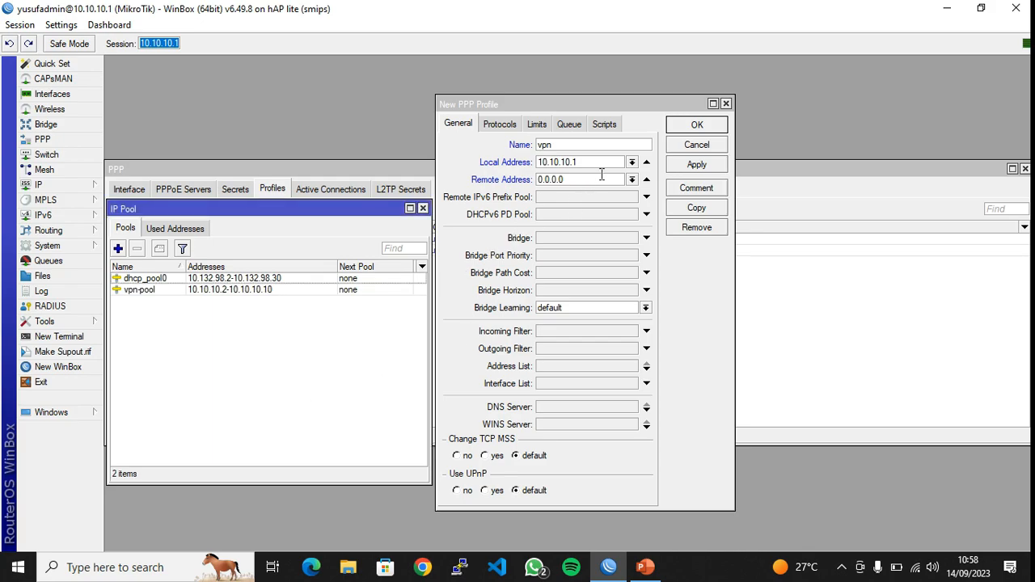
Set the vpn profile's remote address to vpn-pool and save the profile
click(422, 208)
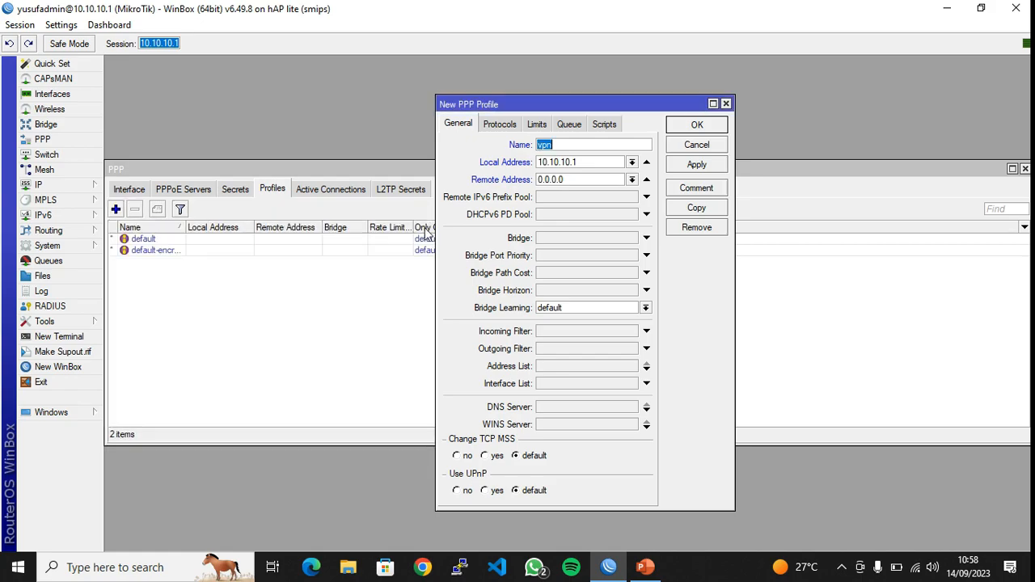
click(632, 179)
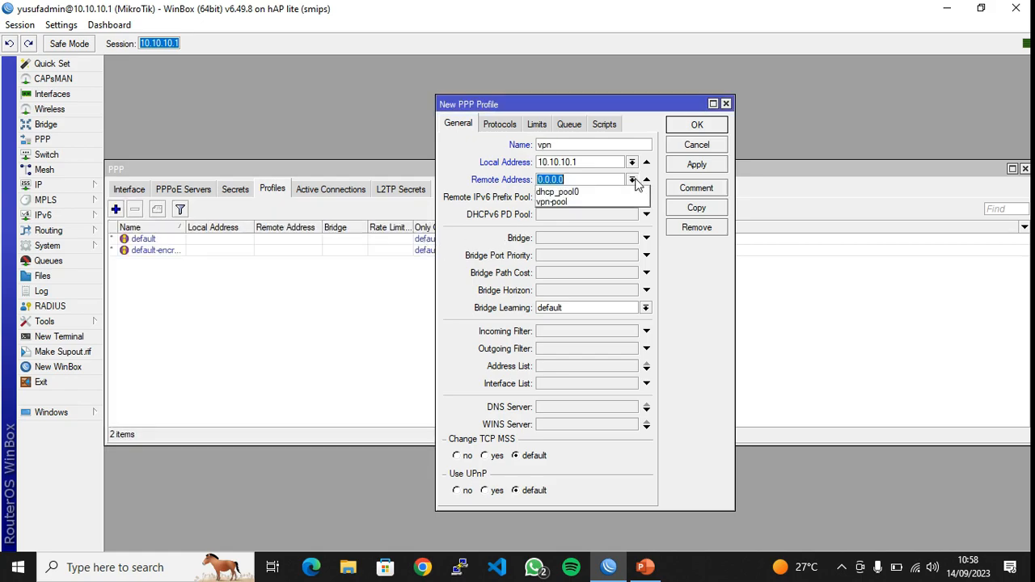
click(597, 202)
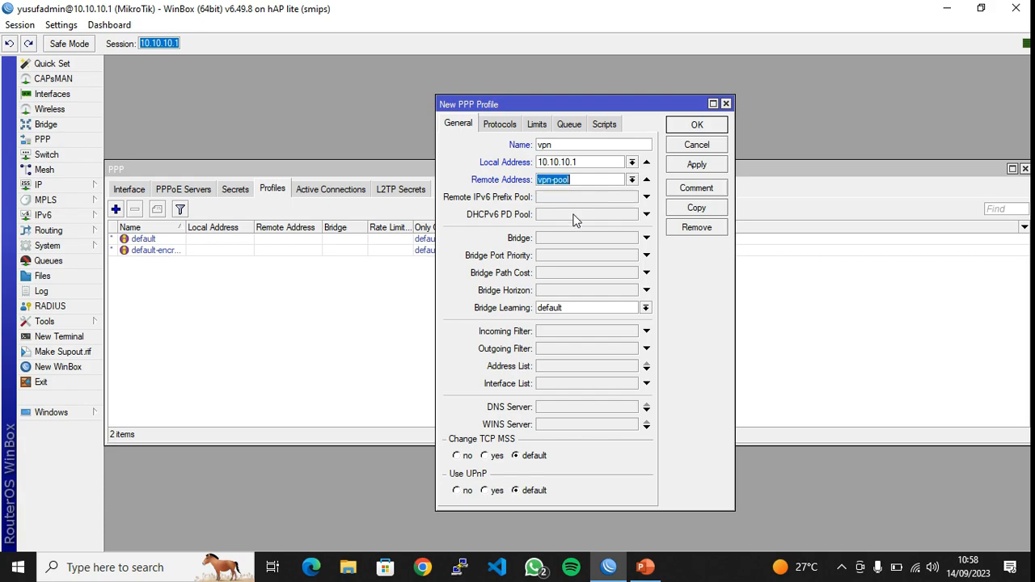
click(696, 167)
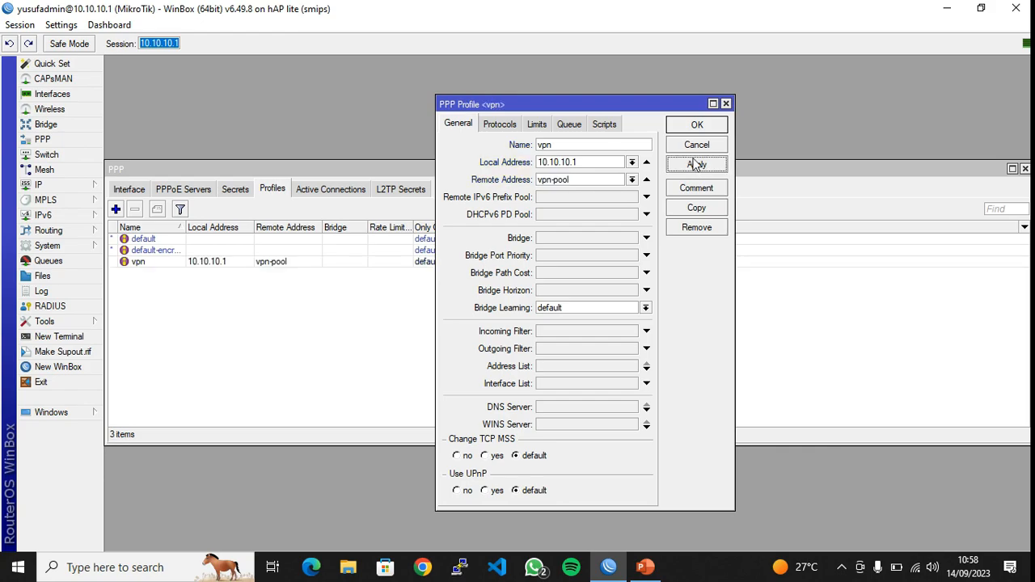
click(697, 129)
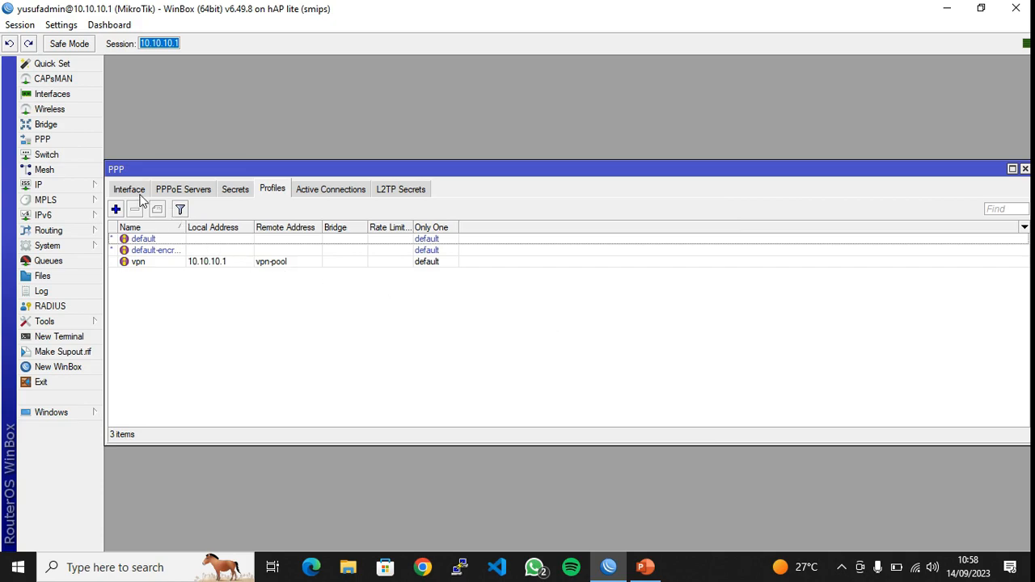
Assign profile 'vpn' to the existing PPTP secret and save it
click(238, 190)
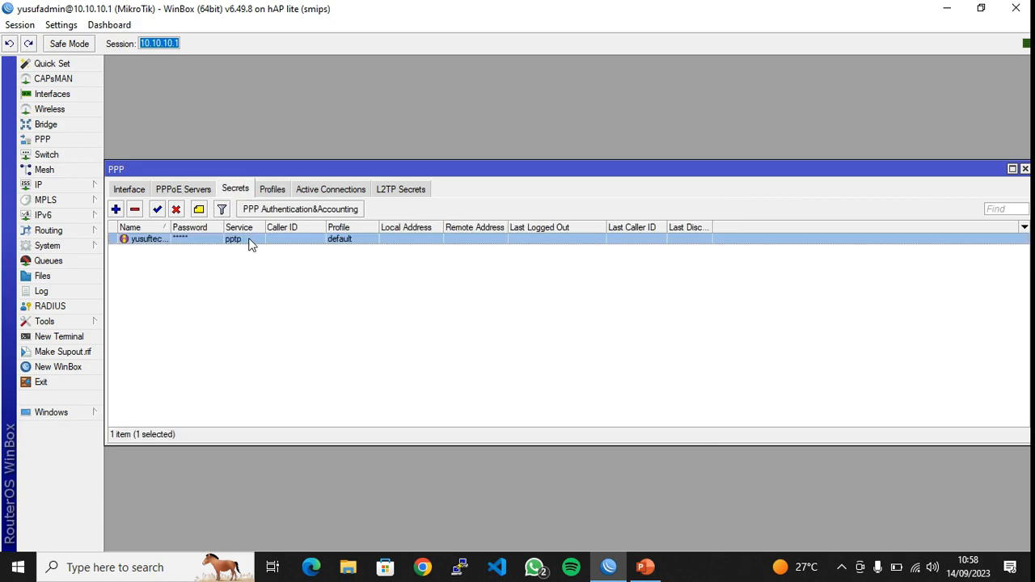
double_click(251, 241)
click(630, 238)
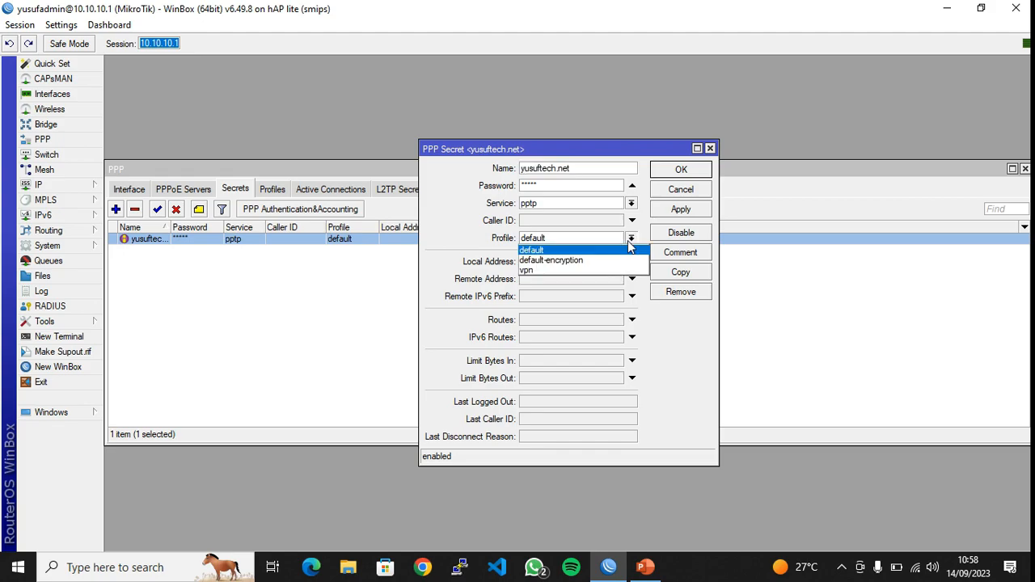
click(562, 272)
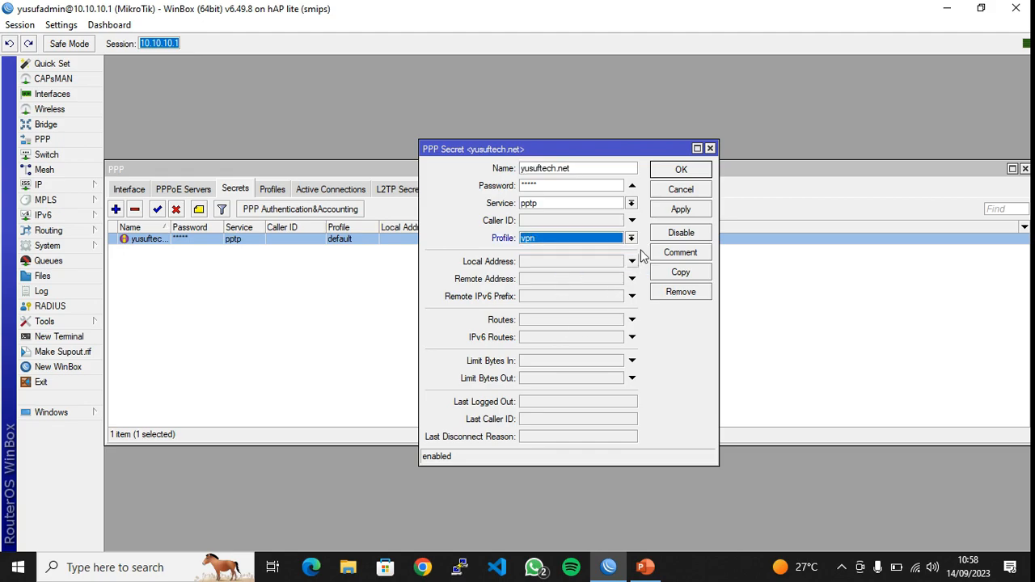
click(676, 211)
click(679, 170)
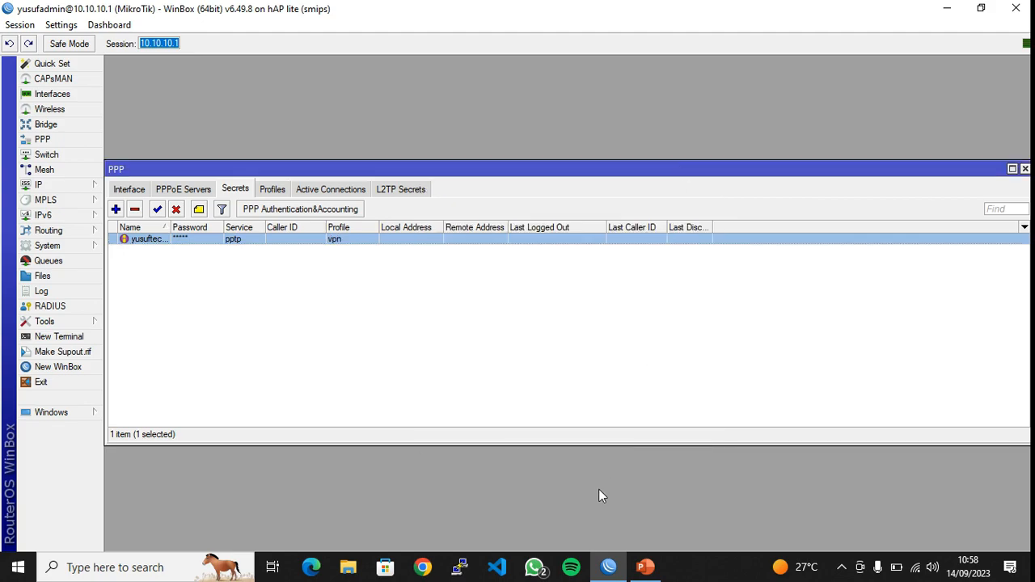
Disconnect the Router VPN and cancel WinBox's automatic reconnection attempt
click(914, 567)
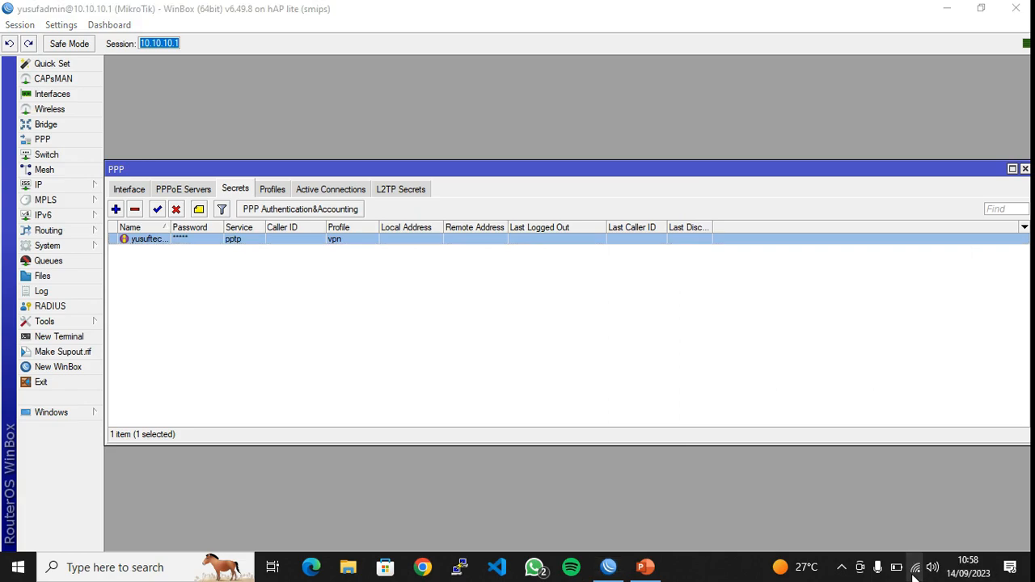
click(890, 143)
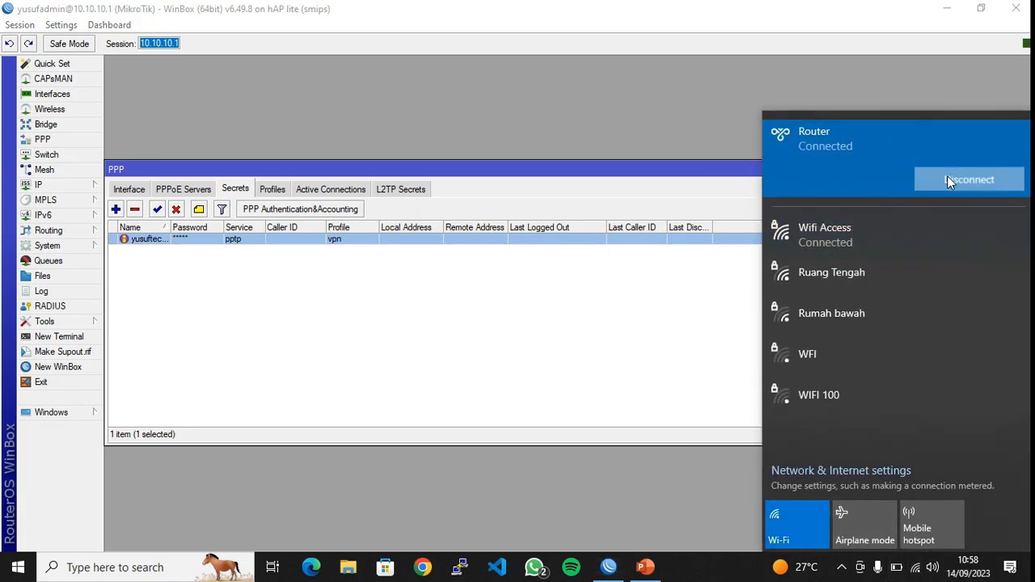
click(966, 179)
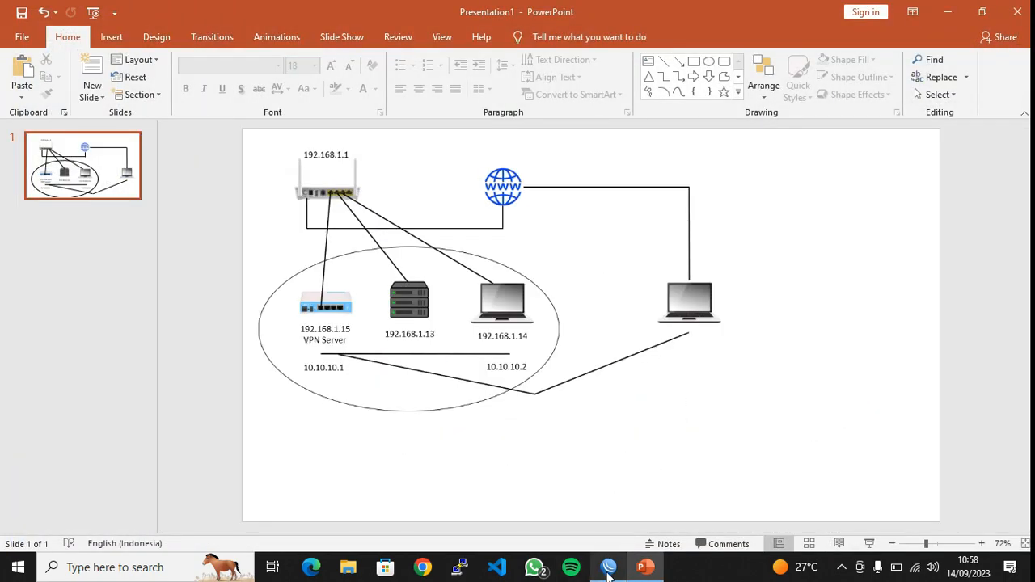
mouse_move(608, 573)
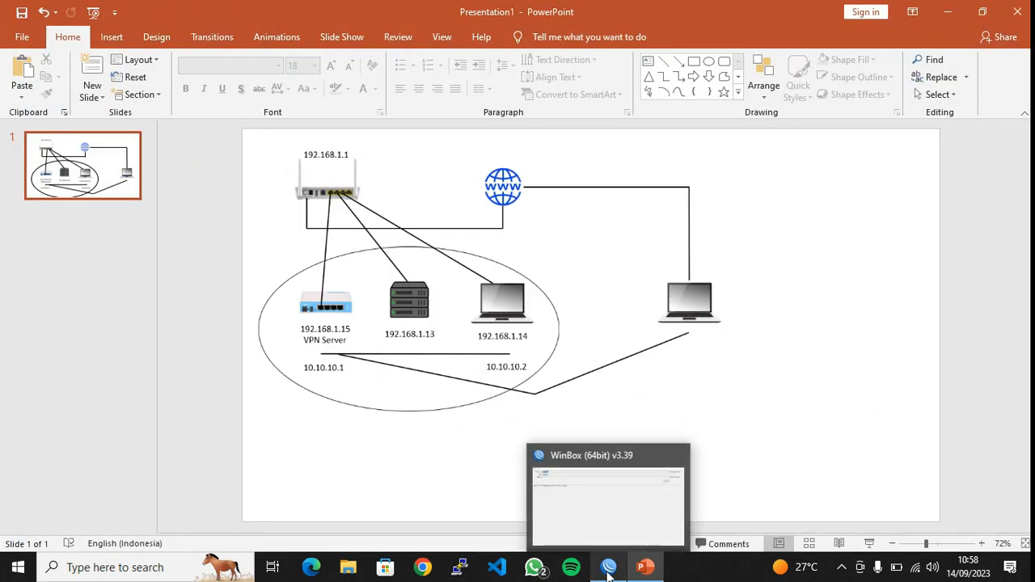
click(609, 573)
click(920, 113)
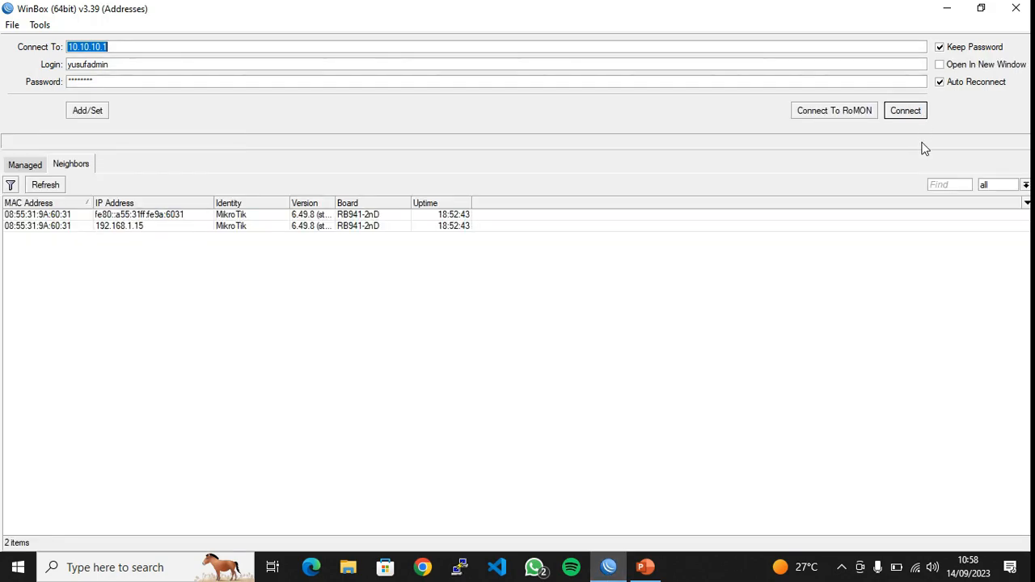
Reconnect the Router VPN from the network flyout and dismiss the list
click(914, 567)
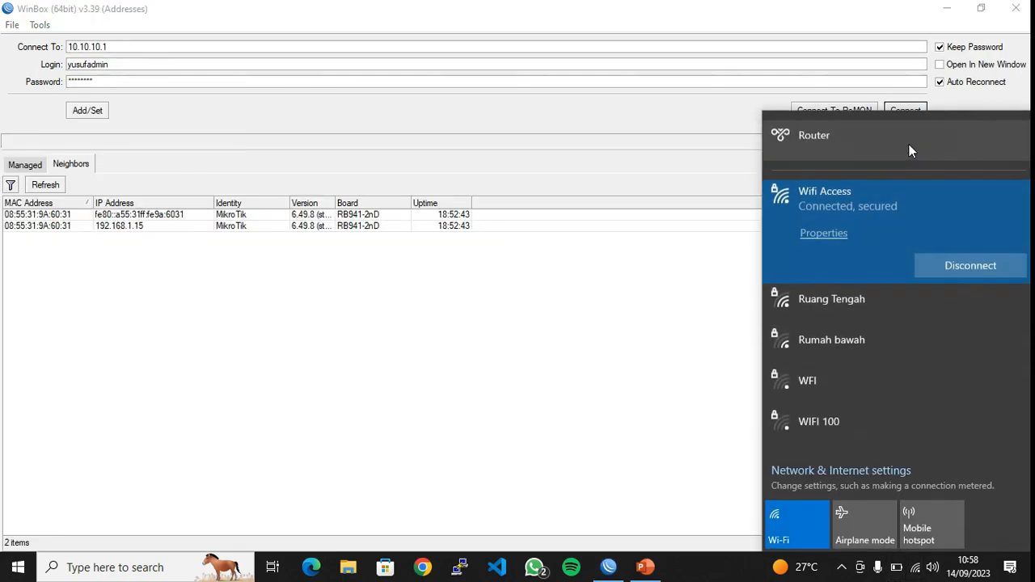
click(909, 144)
click(951, 179)
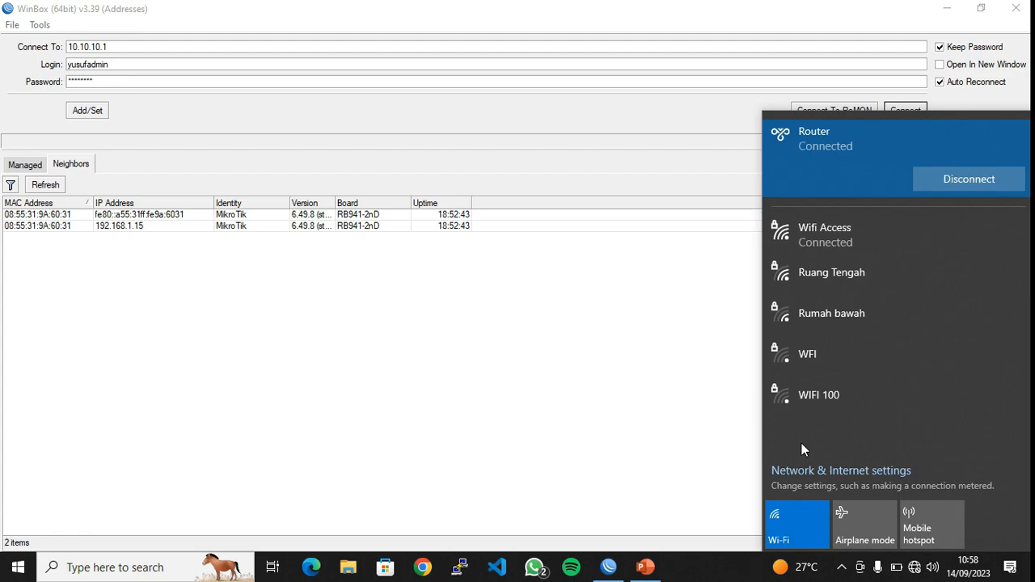
click(608, 347)
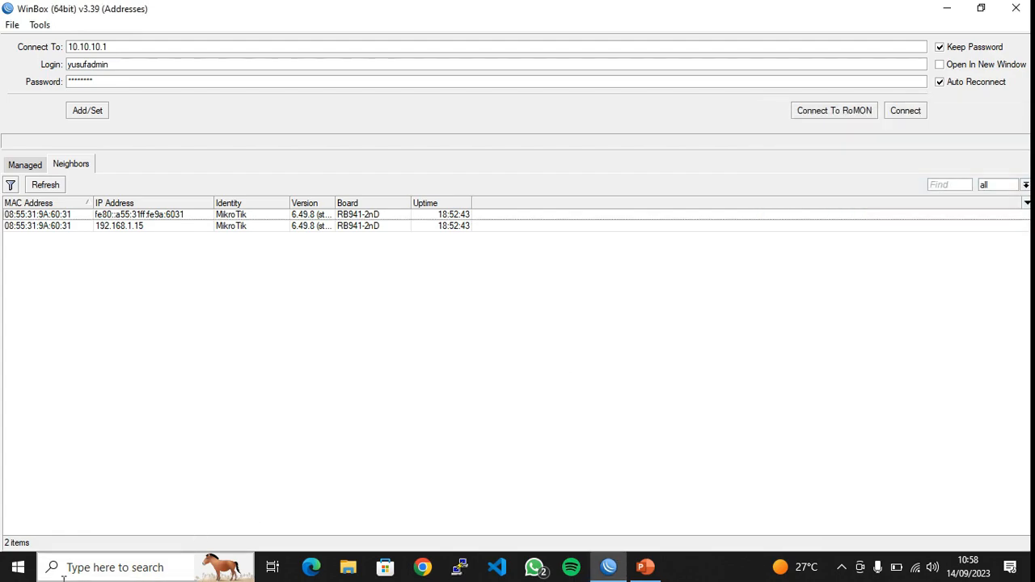
Run ipconfig in an elevated Command Prompt and confirm PPP adapter Router now has 10.10.10.10
click(97, 567)
text(cmd)
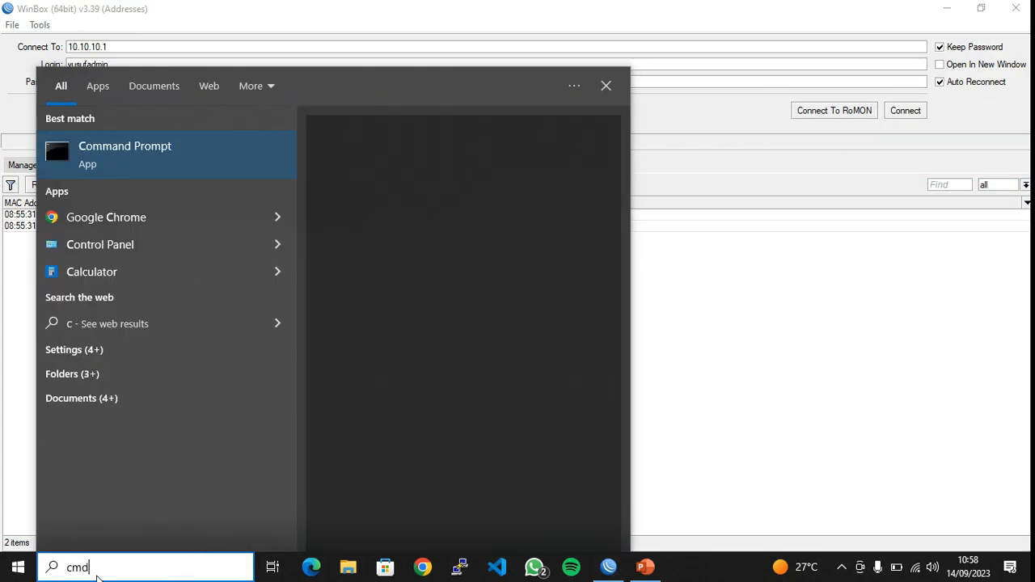
key(ctrl+shift+Return)
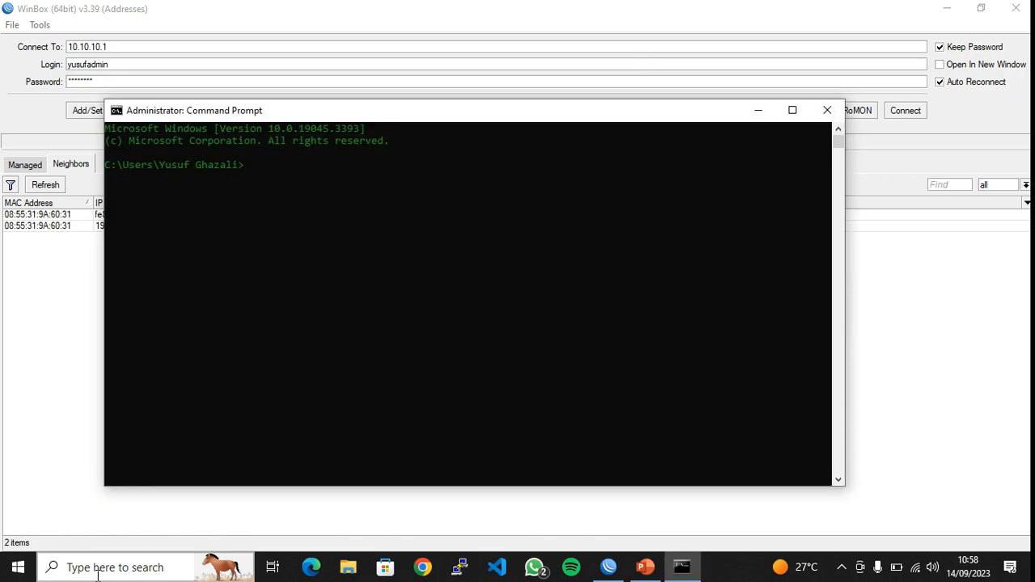
text(ipconfig)
key(Return)
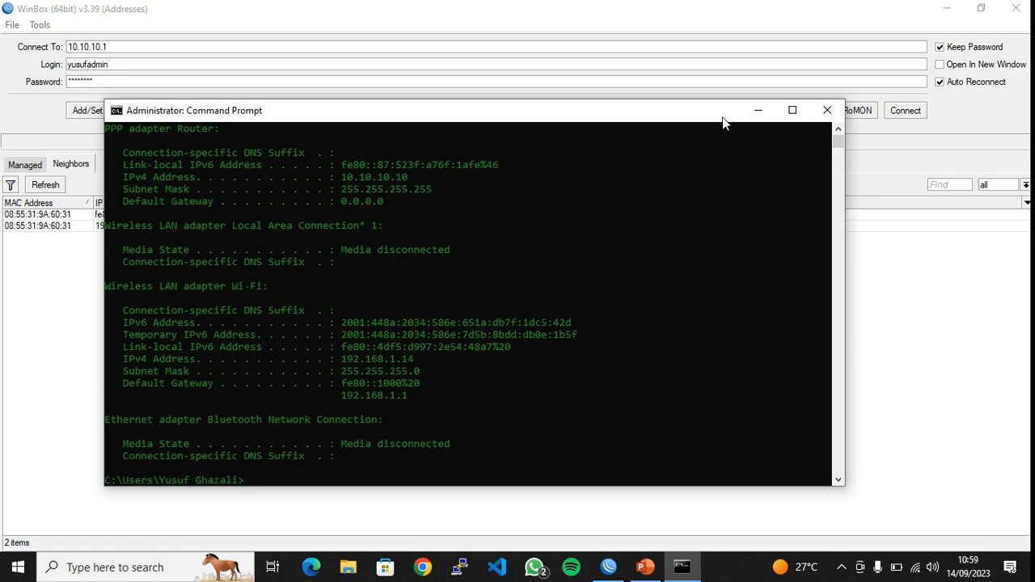
click(826, 110)
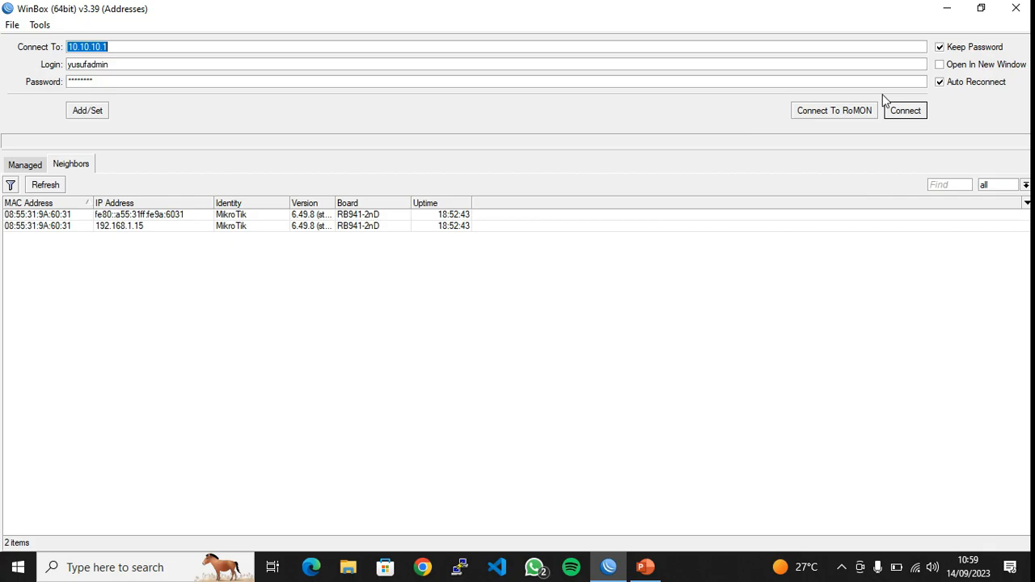
Reconnect to the router at 10.10.10.1 and open the pptp secret, which shows last caller 192.168.1.14
click(898, 110)
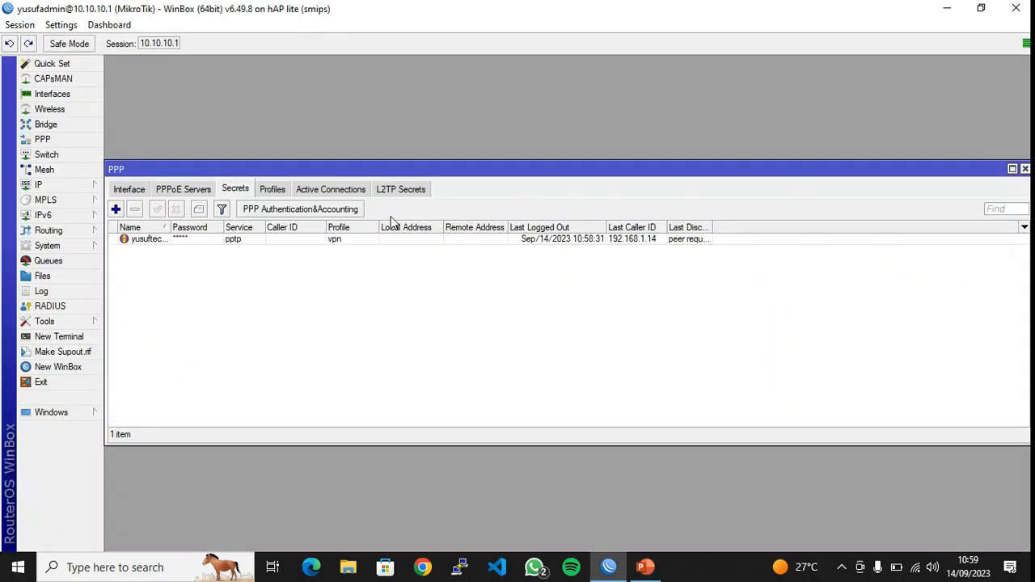
double_click(350, 241)
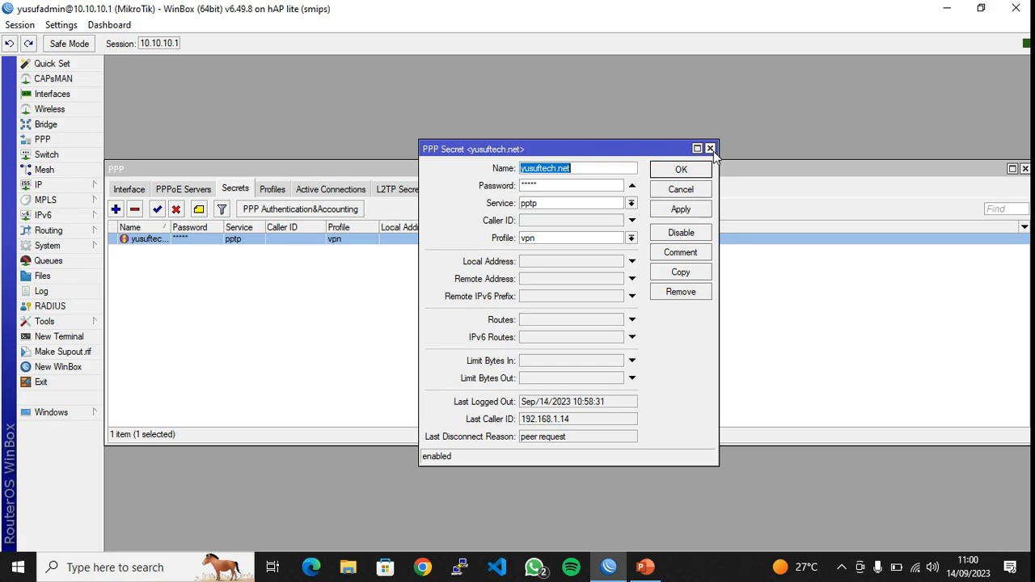
Apply the pptp secret's settings, close its details and deselect the row
click(681, 208)
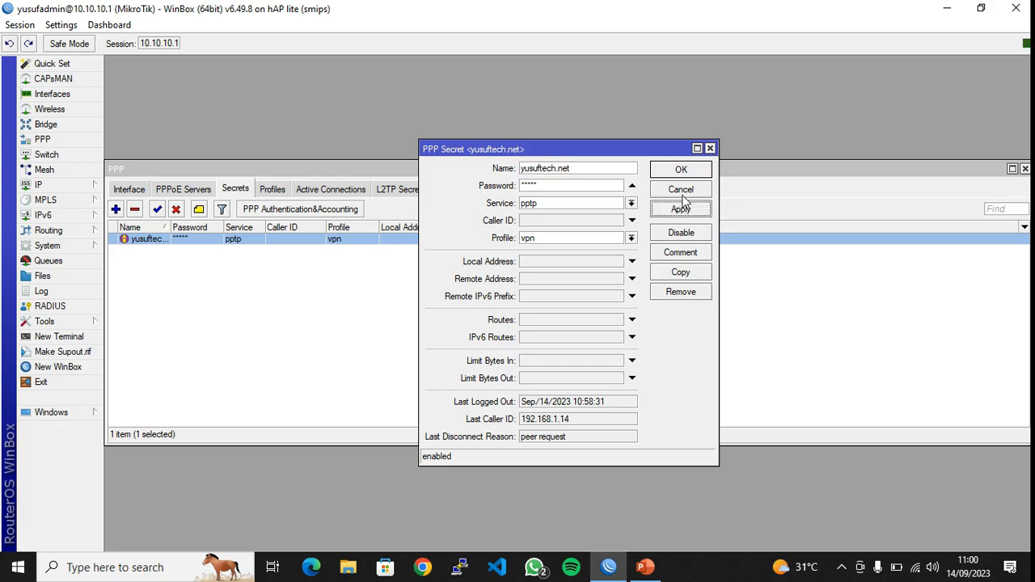
click(684, 170)
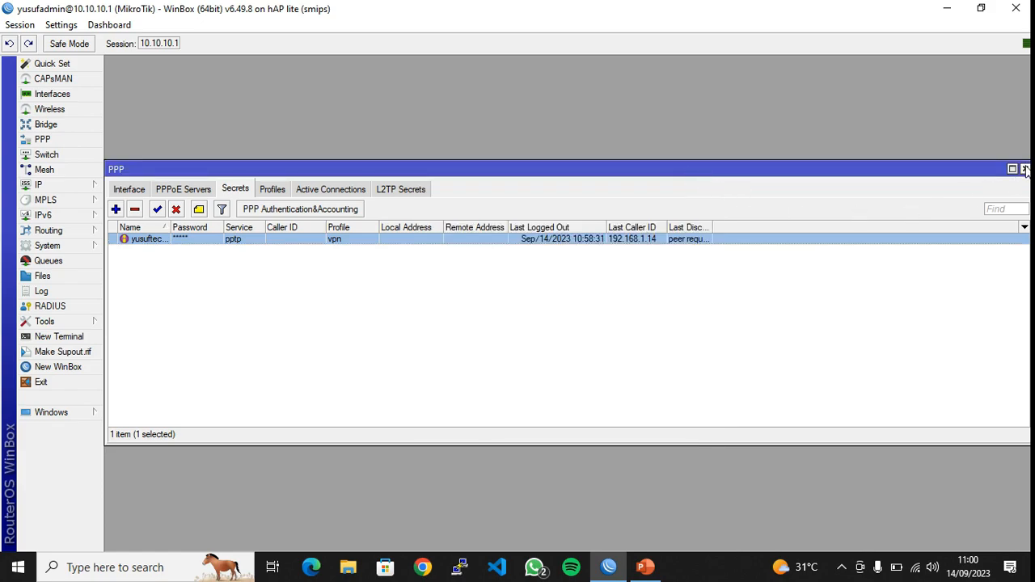
click(651, 335)
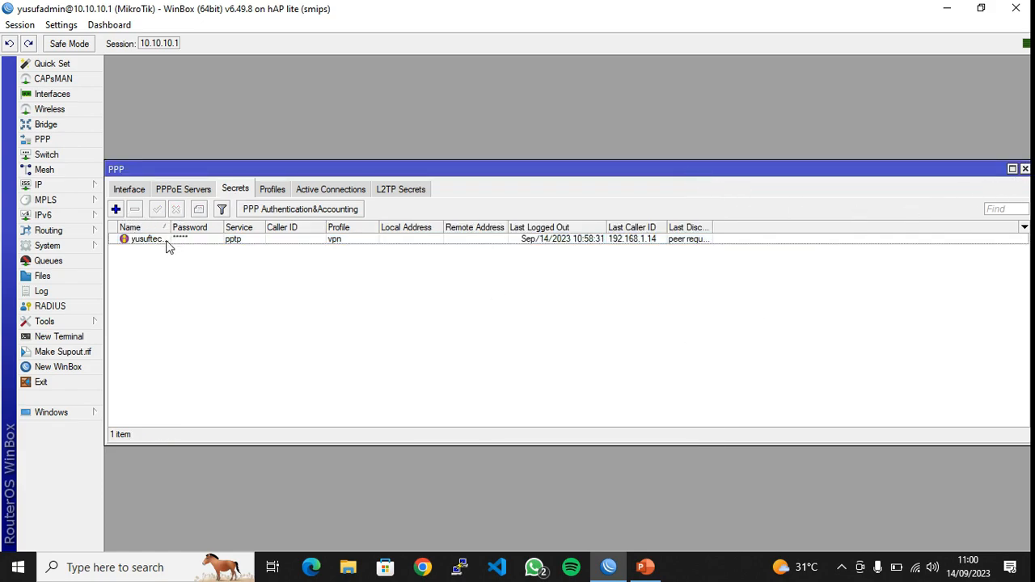
Discard a new PPP secret, close the PPP window and bring up the PowerPoint network diagram
click(115, 209)
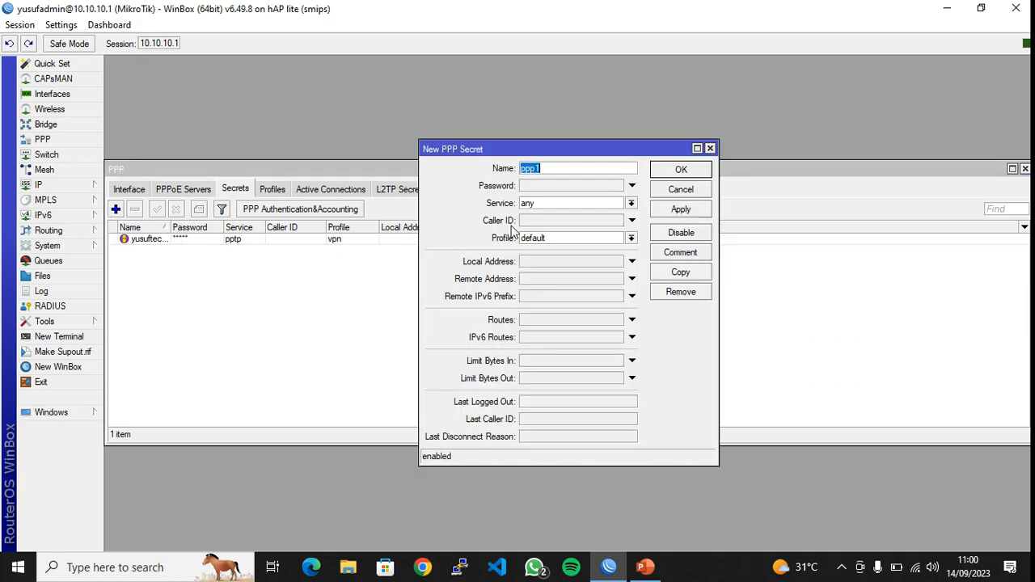
click(710, 149)
click(1025, 169)
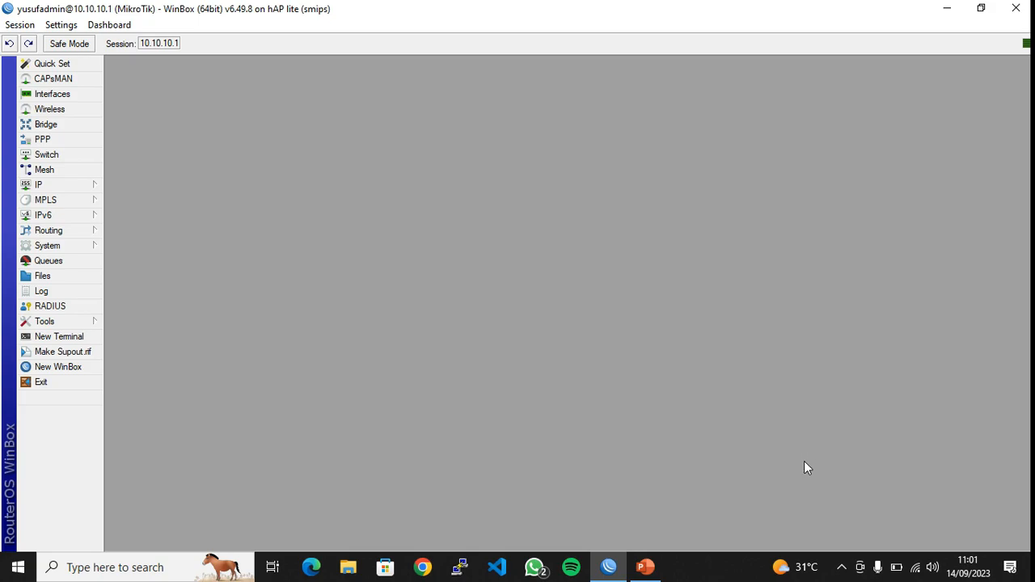
click(643, 570)
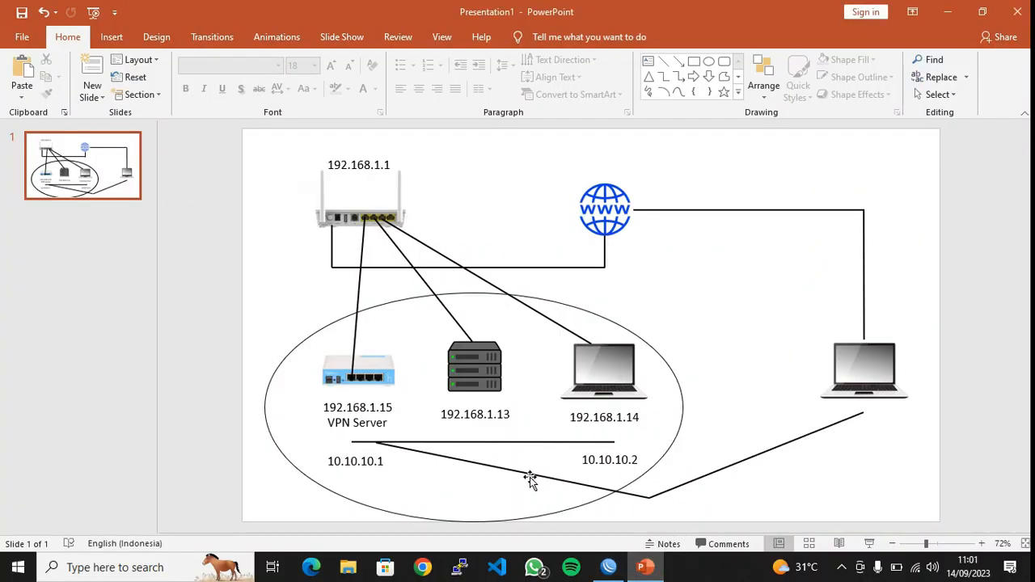
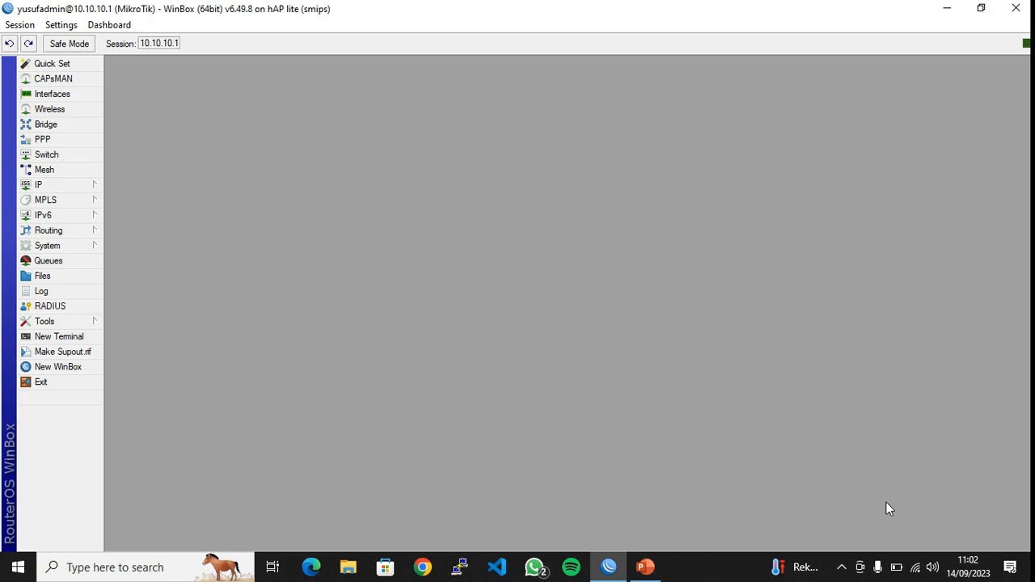
Minimize WinBox to reveal the PowerPoint diagram of the VPN server and 10.10.10.2 client
click(951, 15)
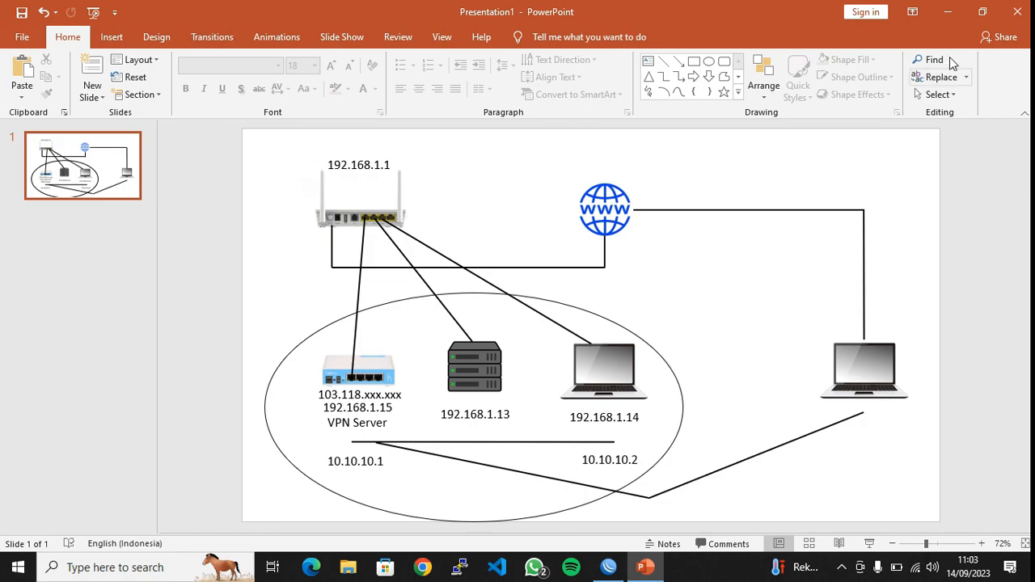
Go to the Windows VPN settings and view the Router VPN's advanced options
click(947, 17)
click(917, 566)
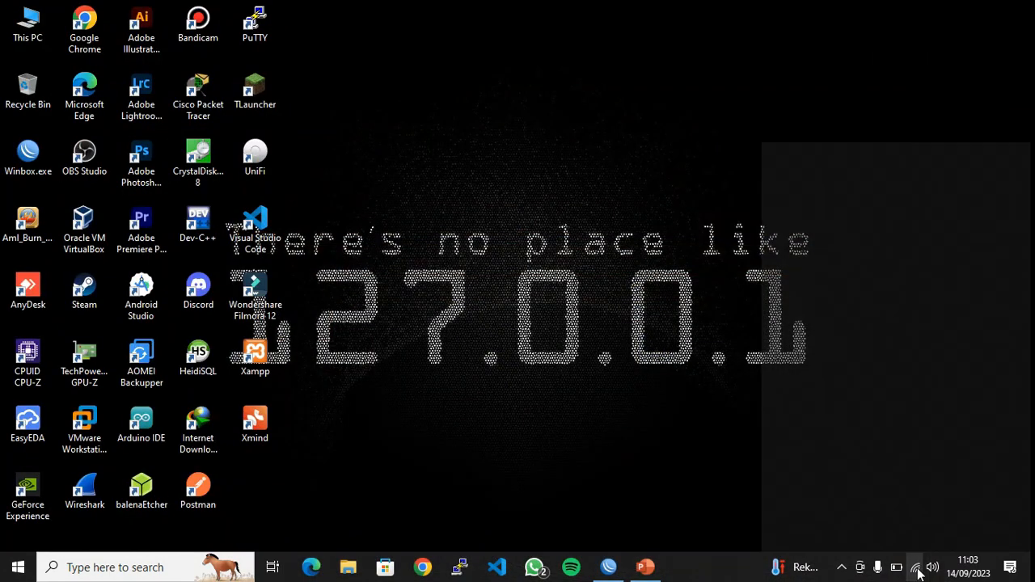
right_click(915, 567)
click(917, 553)
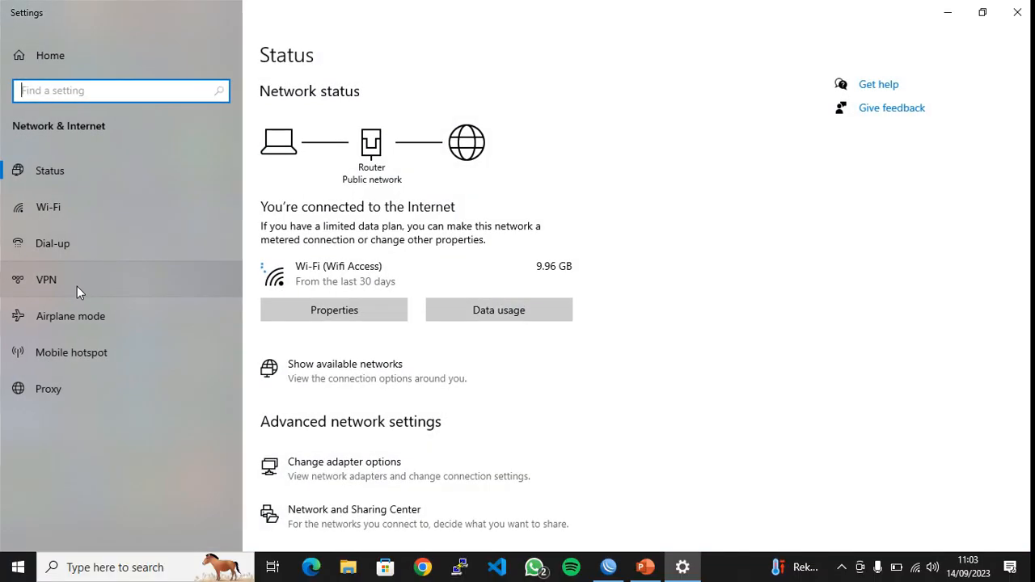
click(76, 283)
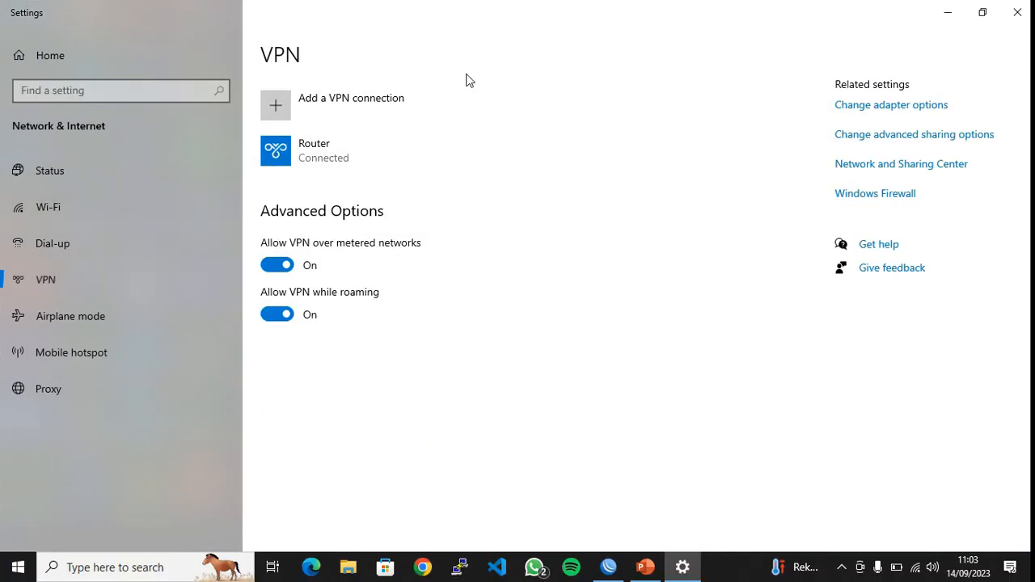
click(397, 148)
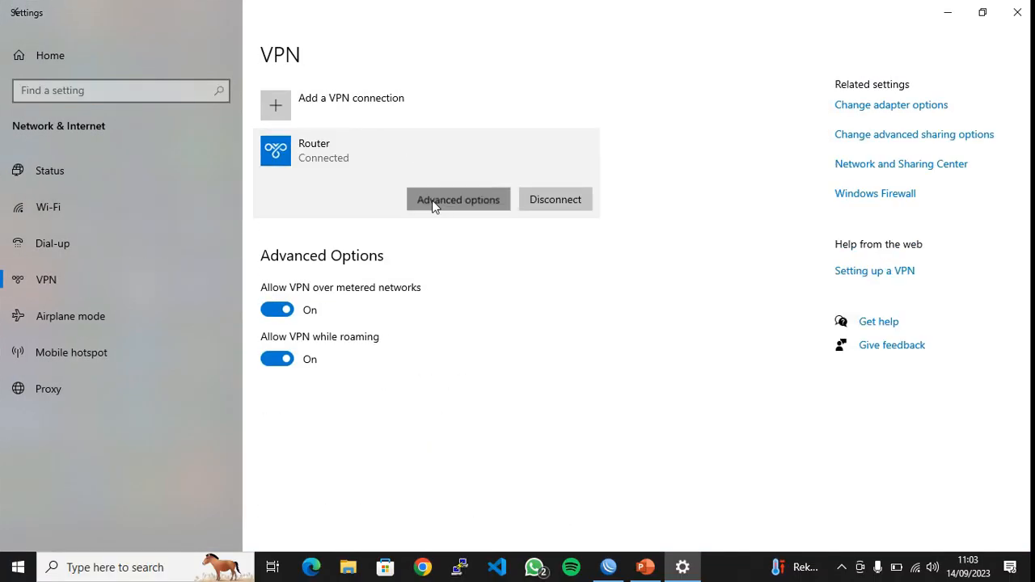
click(431, 200)
click(18, 12)
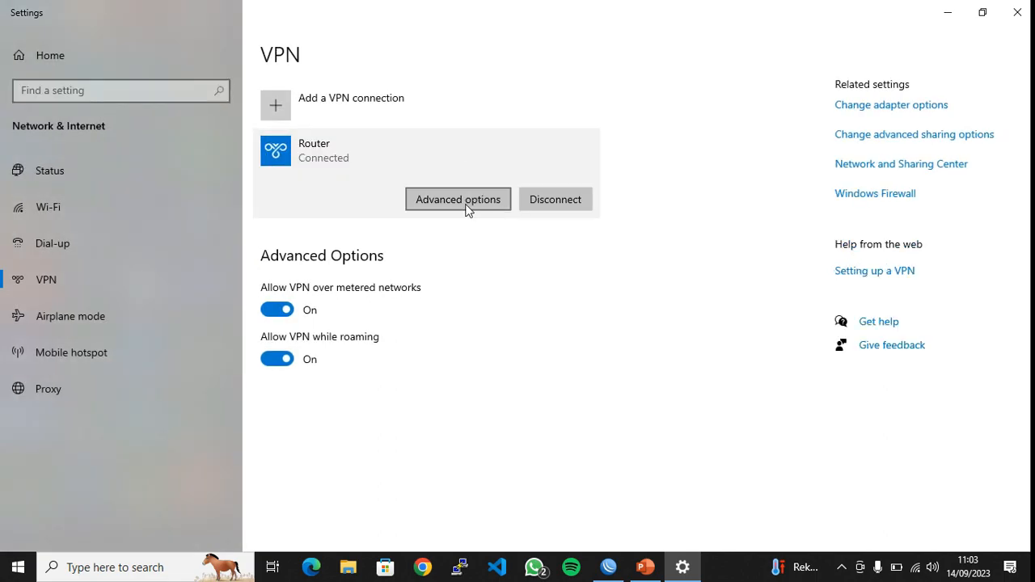
Disconnect the Router VPN and review its properties again
click(533, 199)
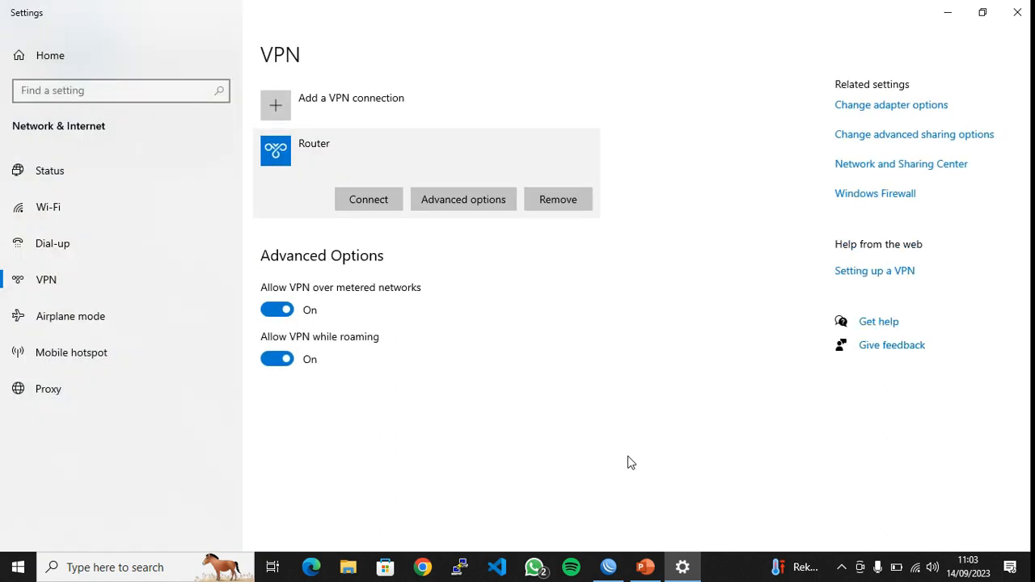
click(608, 567)
click(608, 567)
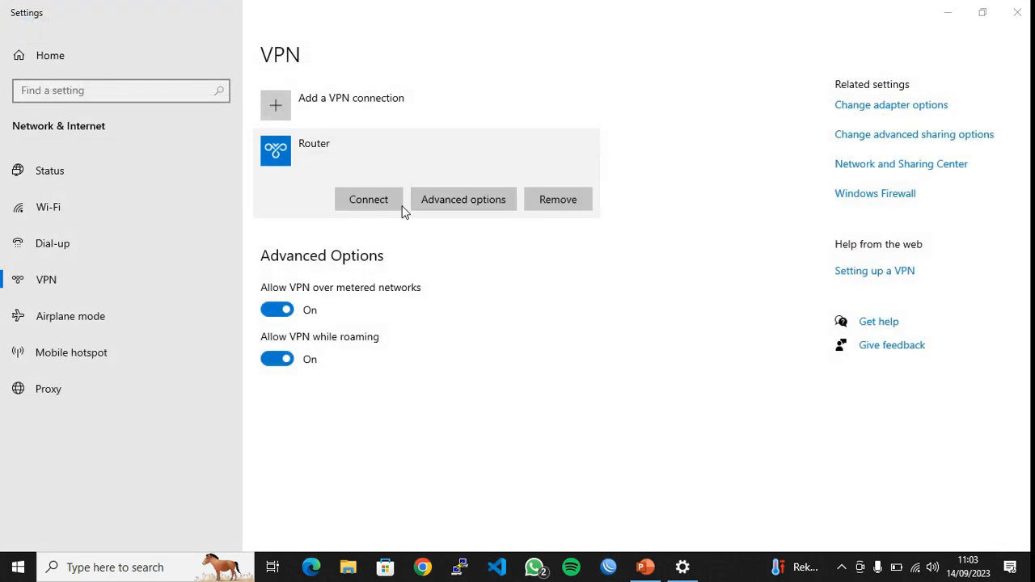
click(453, 202)
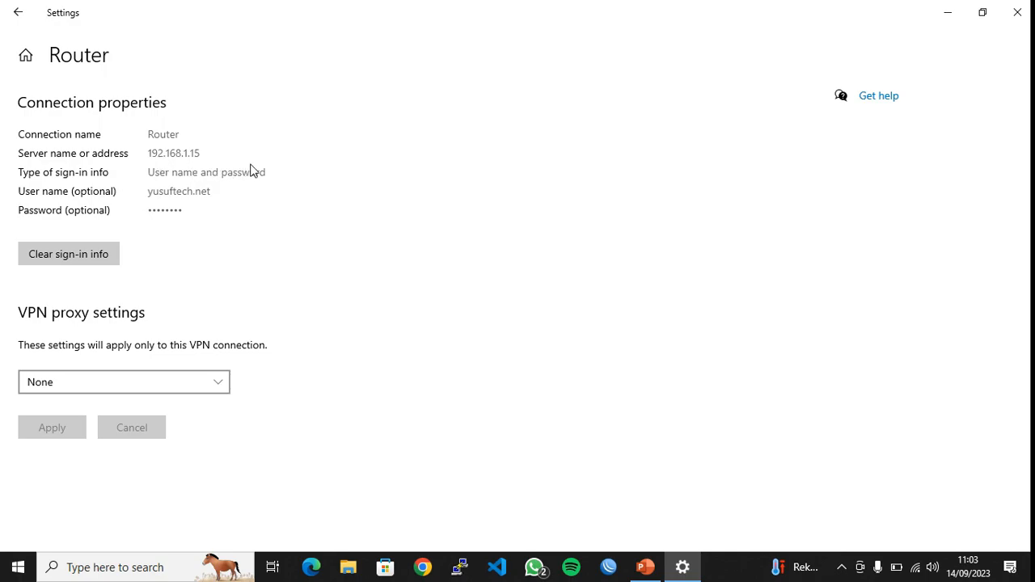
click(18, 12)
click(492, 162)
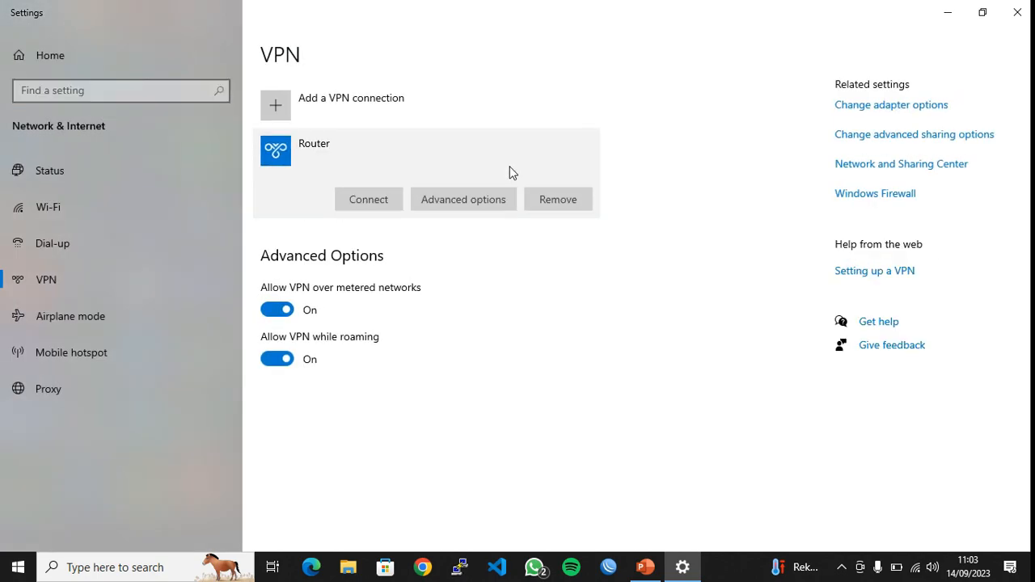
Remove the old Router VPN and begin a new VPN connection with connection name 'Router'
click(554, 205)
click(673, 162)
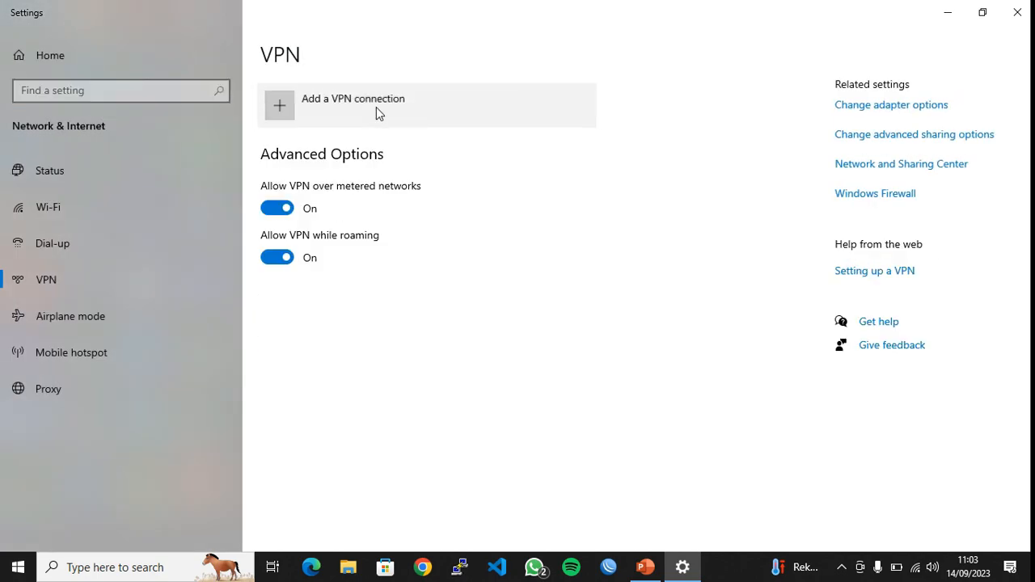
click(376, 106)
click(361, 162)
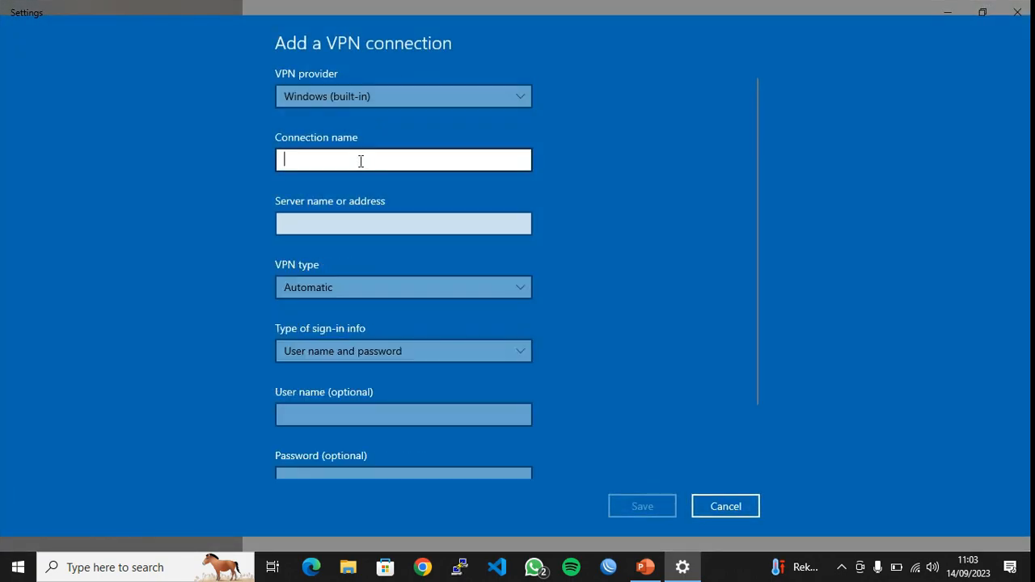
text(Router)
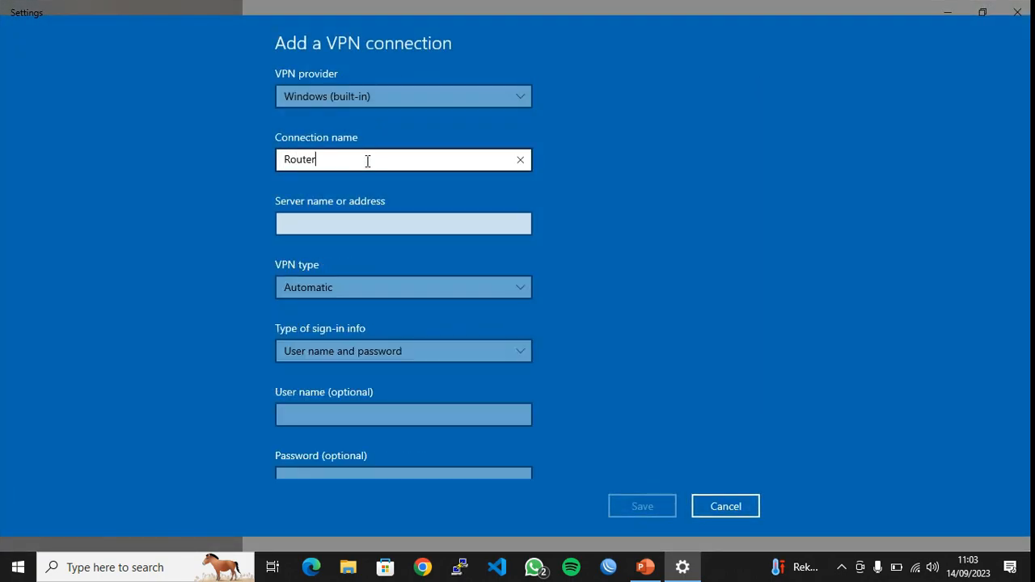
click(375, 226)
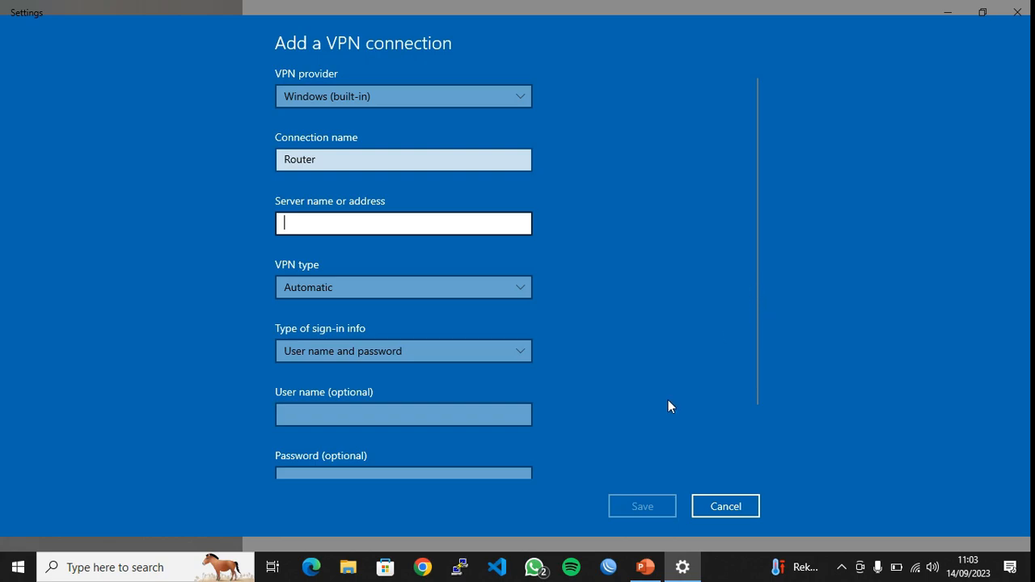
In WinBox, abandon the 10.10.10.1 attempt and connect to the MikroTik neighbour 192.168.1.15
click(612, 566)
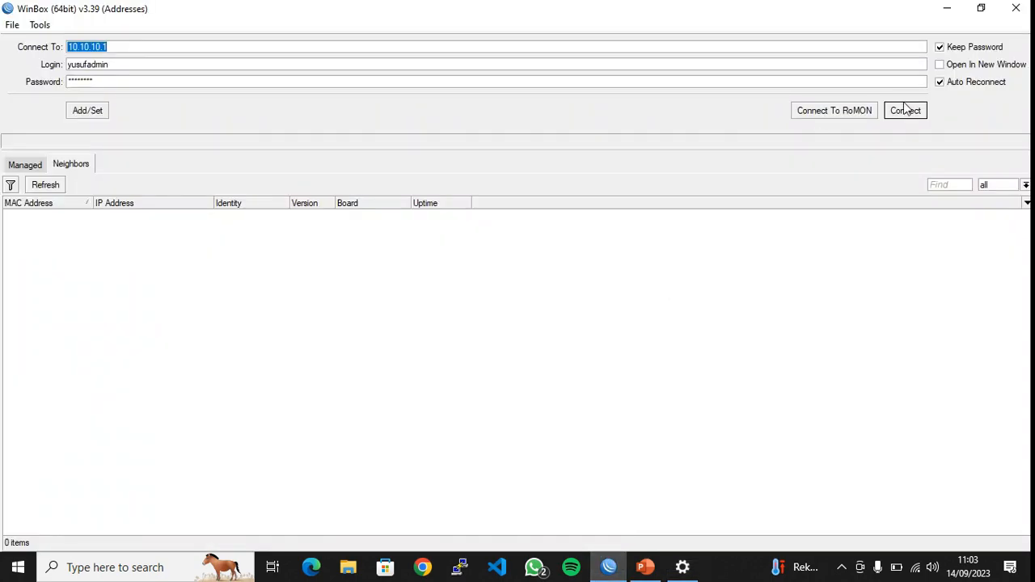
click(905, 111)
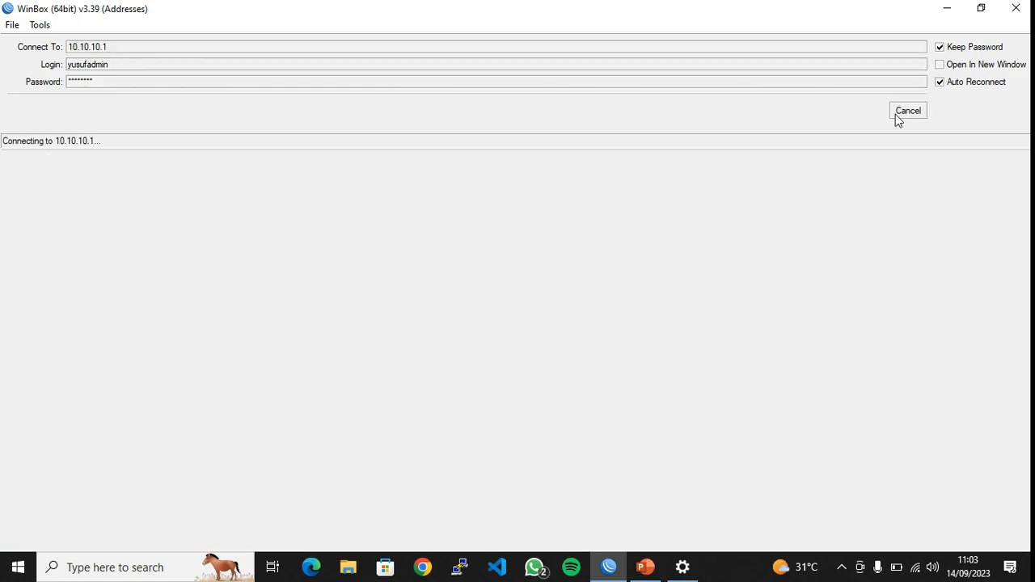
click(908, 111)
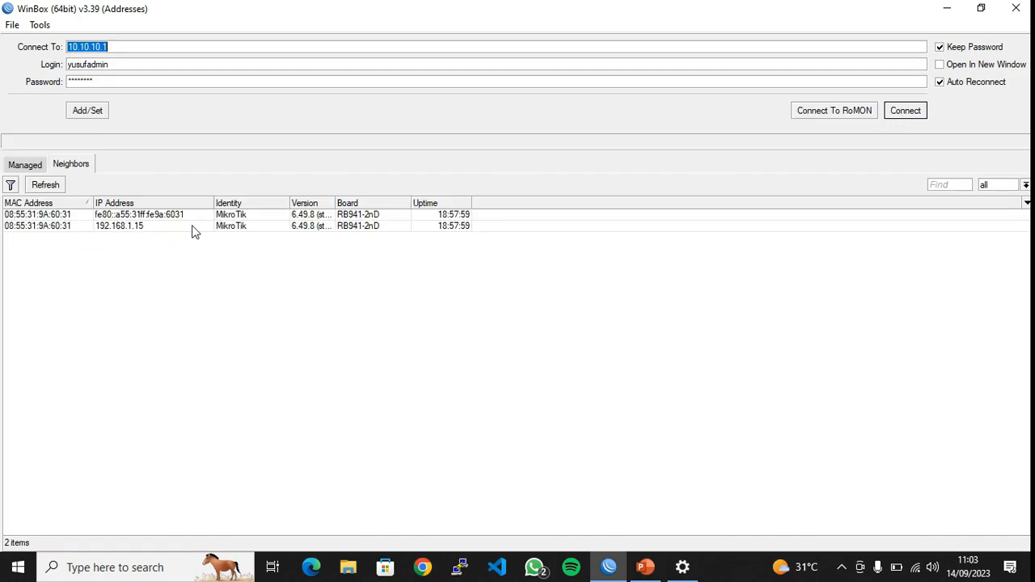
click(131, 226)
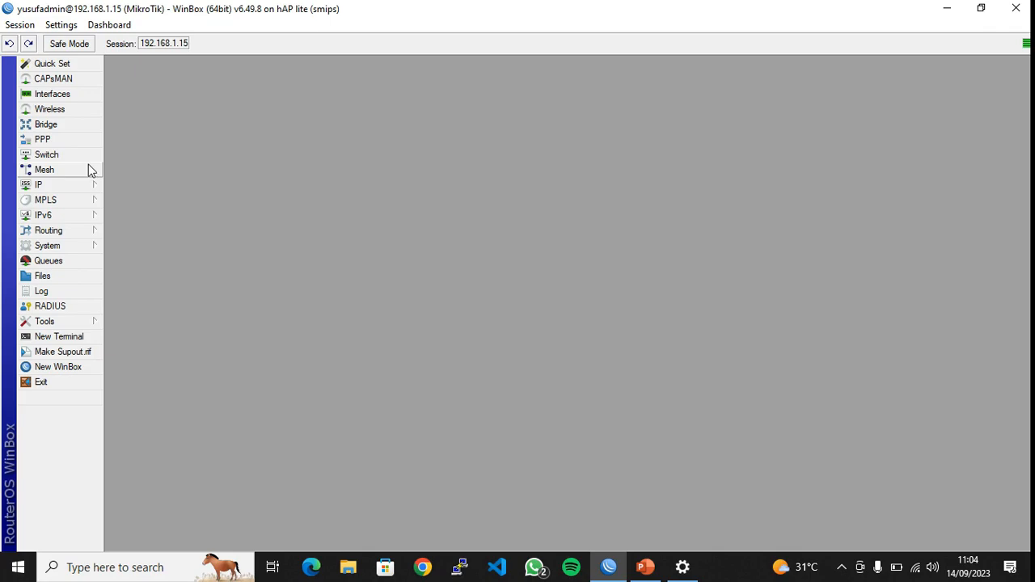
Look up the router's first dynamic address in IP > Addresses, then minimize WinBox
click(61, 184)
click(134, 210)
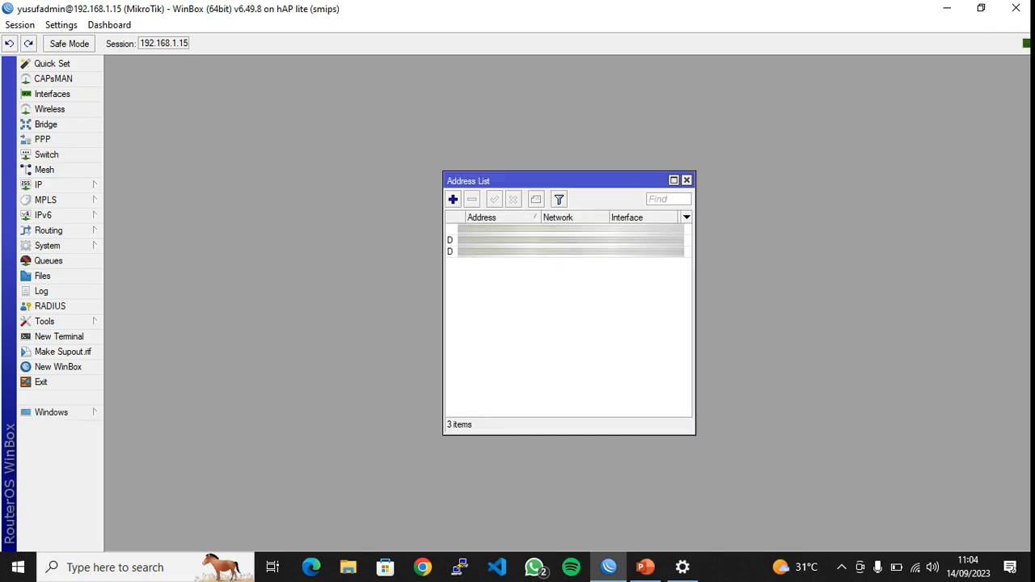
double_click(582, 241)
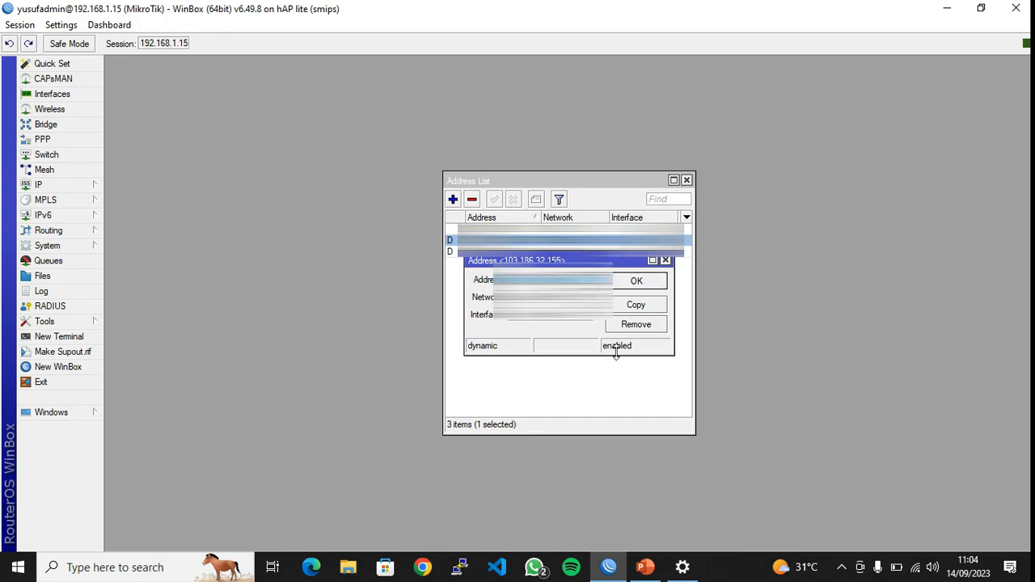
click(665, 260)
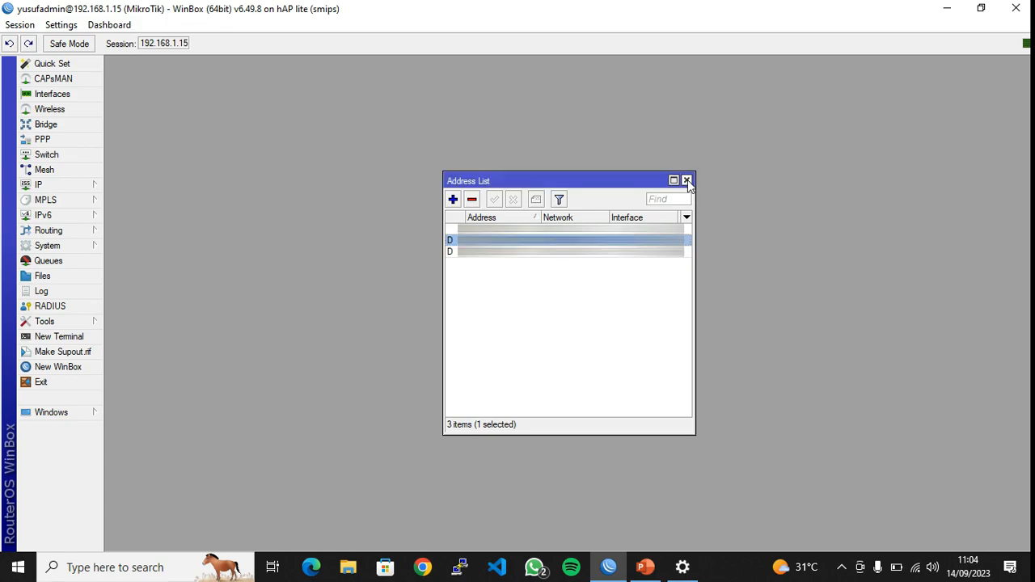
click(687, 179)
click(952, 4)
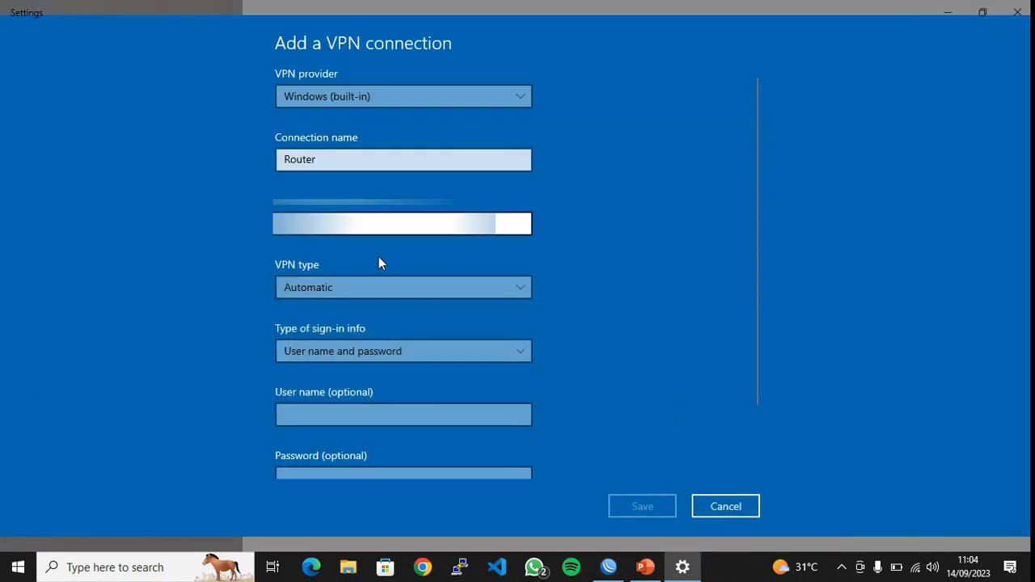
Paste the router's address as the server name and set the VPN type to PPTP
key(ctrl+v)
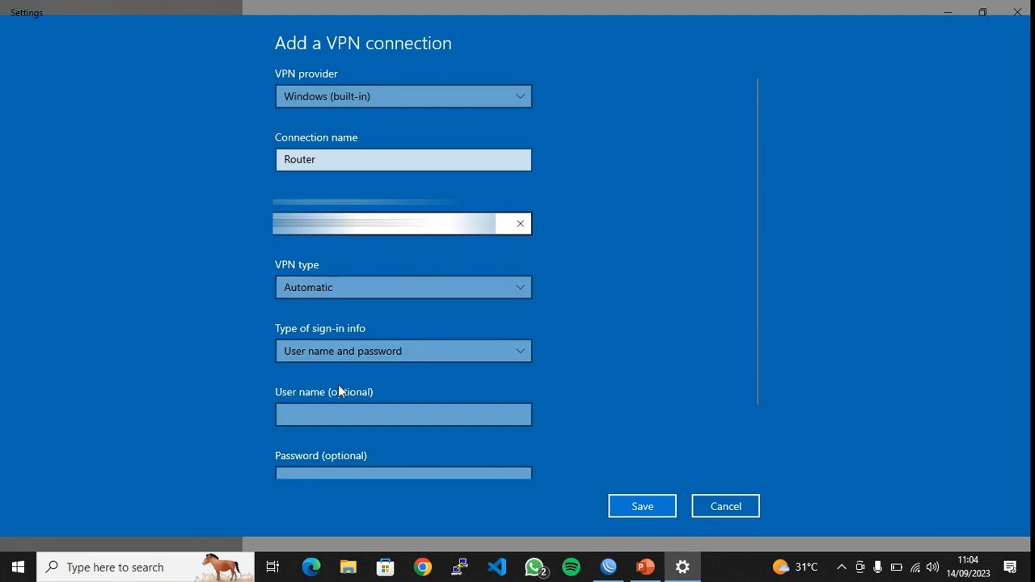
click(415, 287)
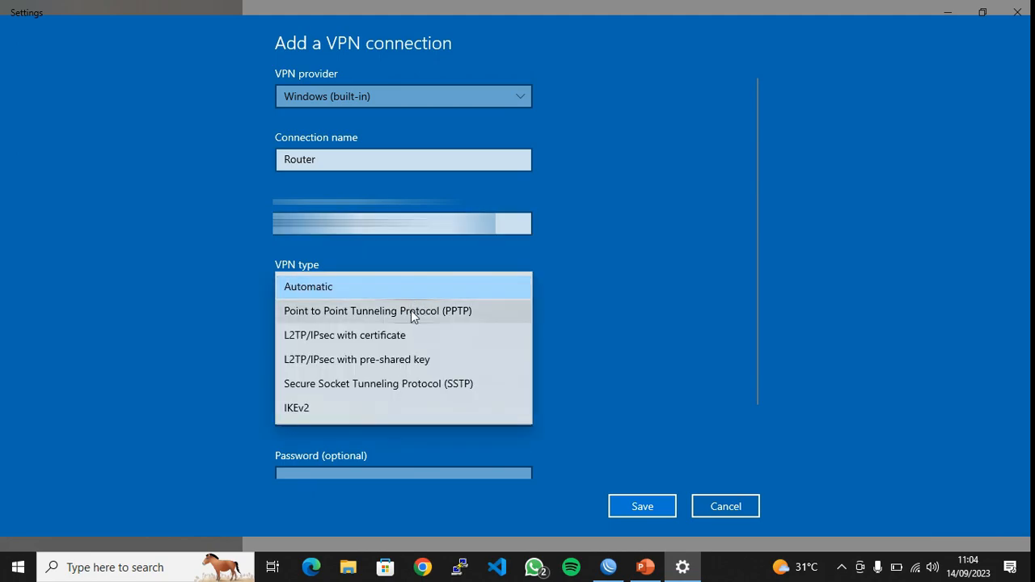
click(411, 310)
Enter the VPN user name and password, save the Router connection, and close Settings
click(374, 418)
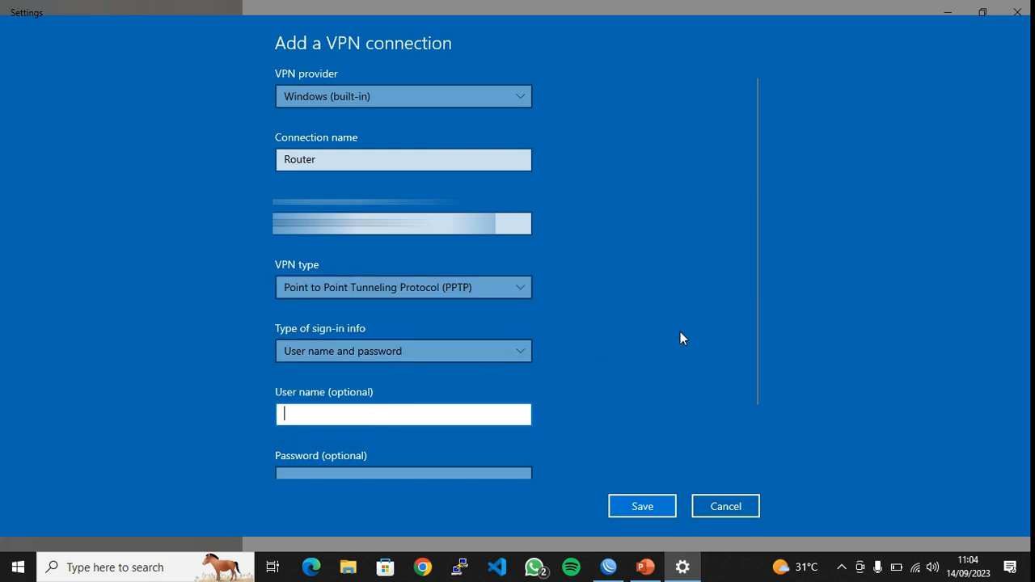
scroll(688, 330, down, 1)
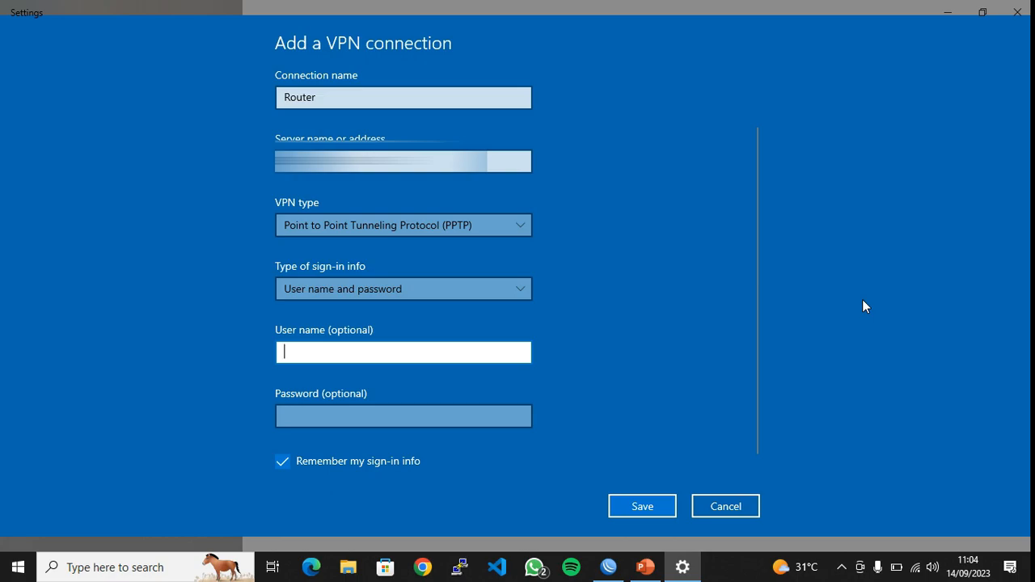
text(yusuftech.net)
click(405, 415)
text(*****)
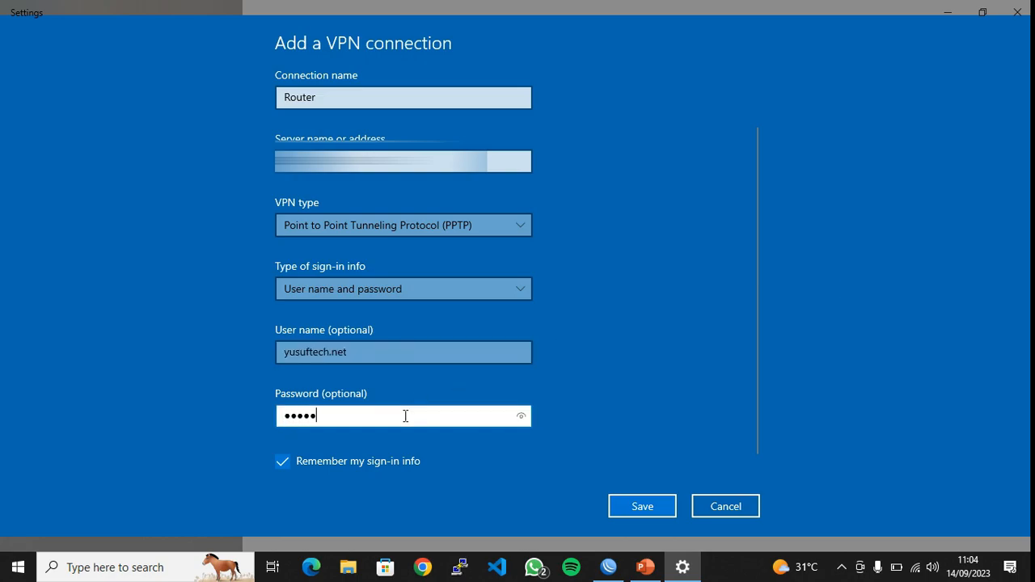
click(642, 508)
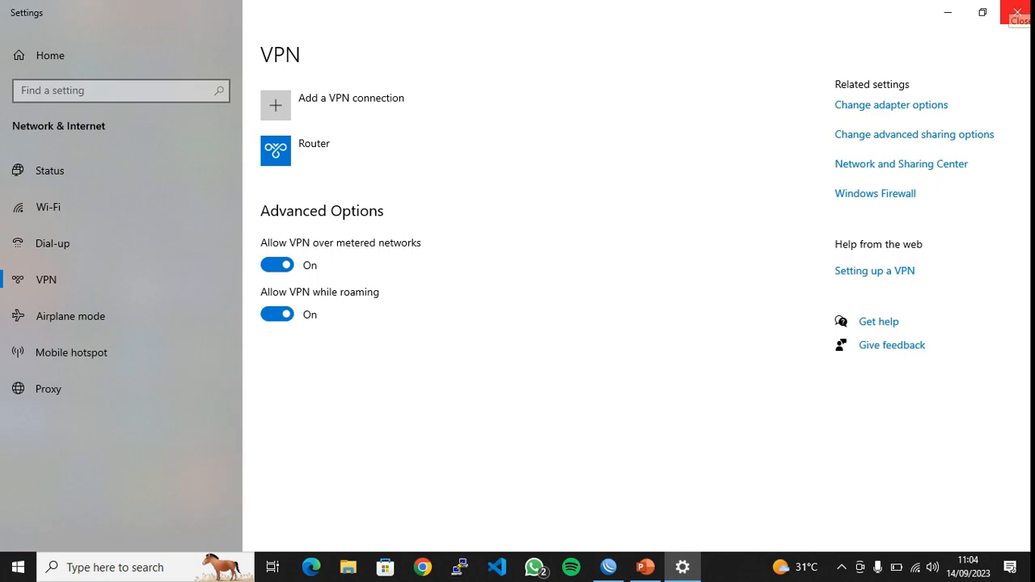
click(1017, 12)
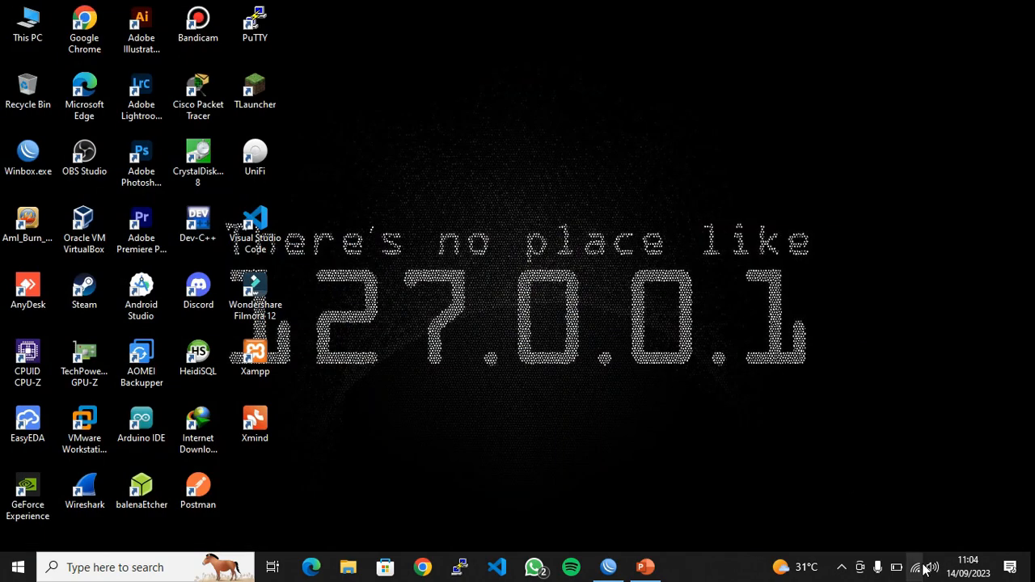
Toggle Wi-Fi off and on so the laptop joins the secured outside WIFI network
click(920, 567)
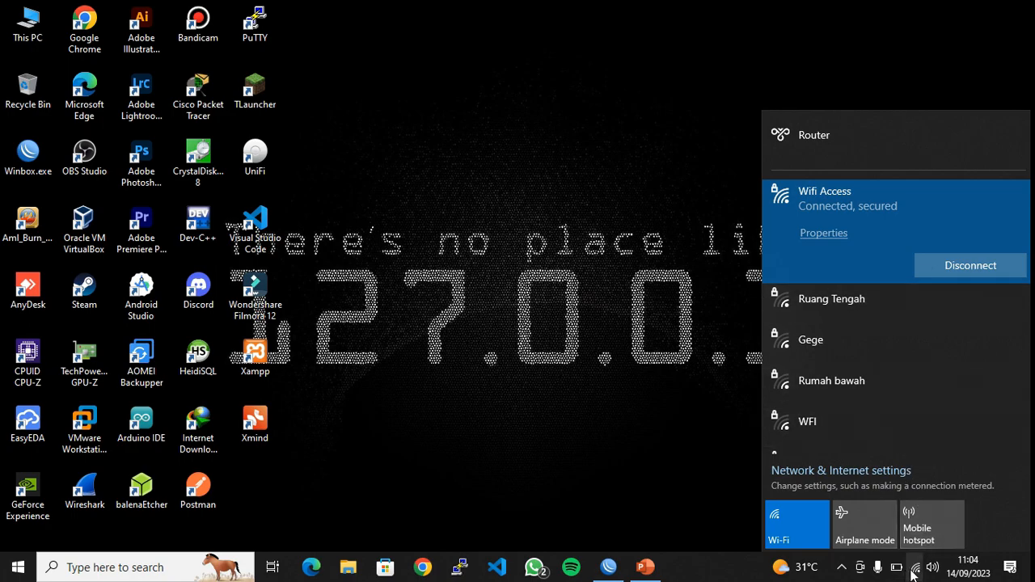
click(811, 530)
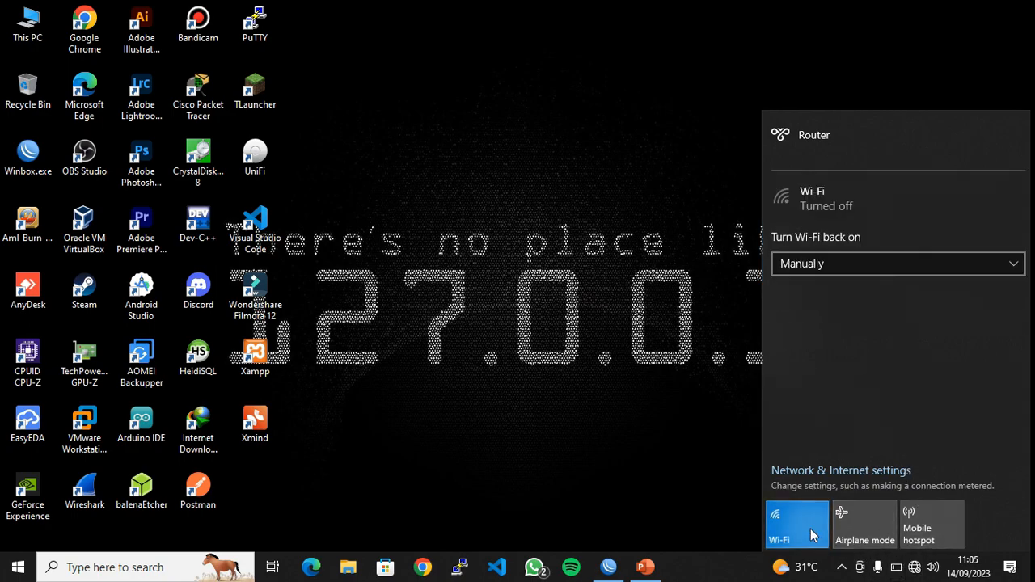
click(811, 529)
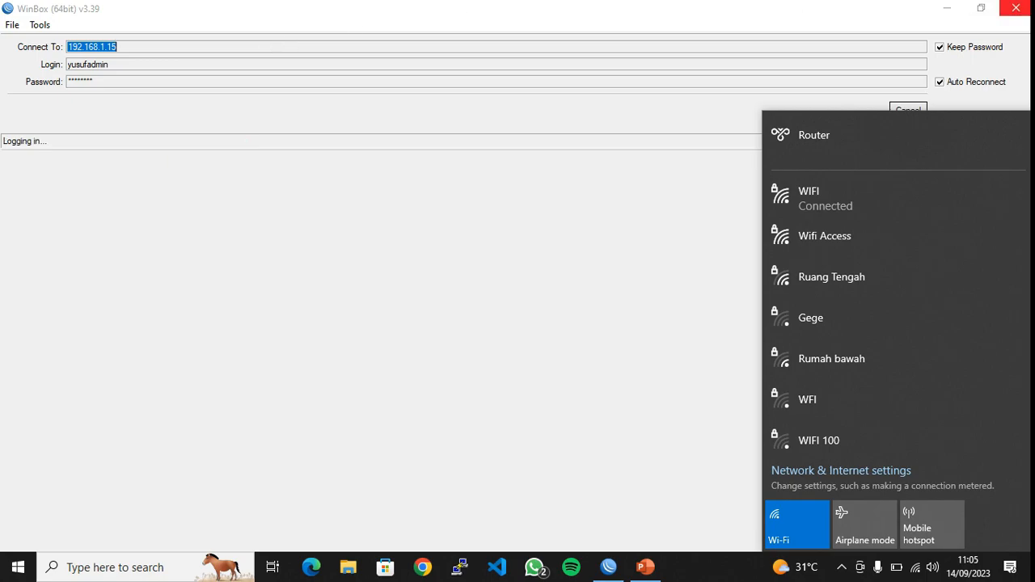
click(1016, 8)
click(915, 567)
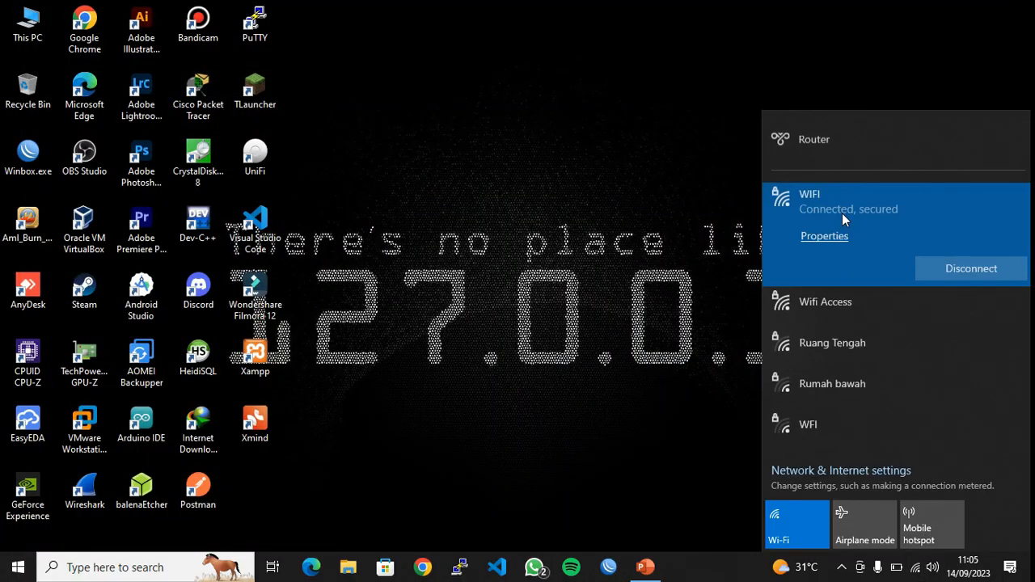
click(664, 308)
Try a WinBox login to 192.168.1.15, get the Legacy Mode error, rescan, and close WinBox
click(611, 566)
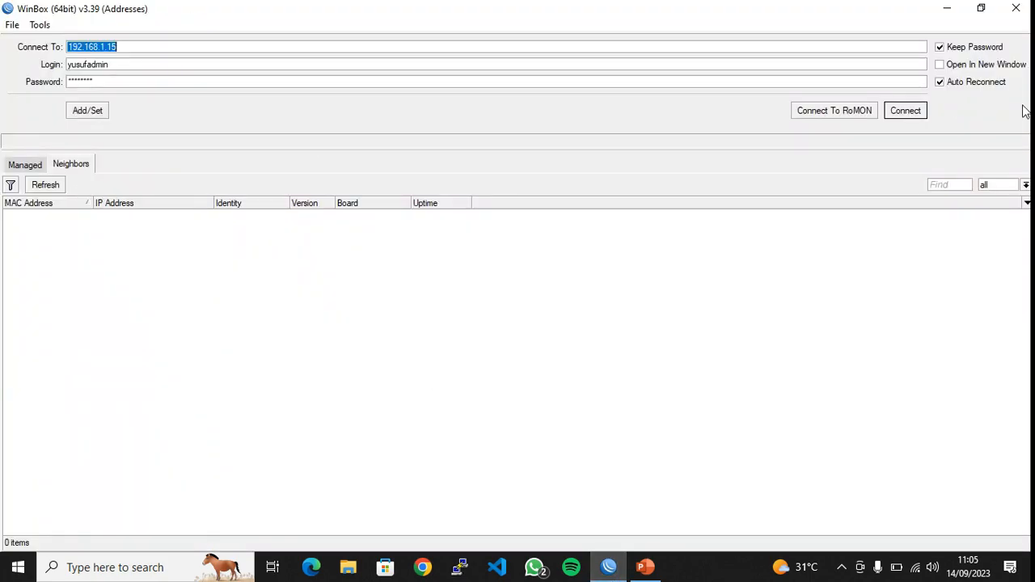
click(912, 113)
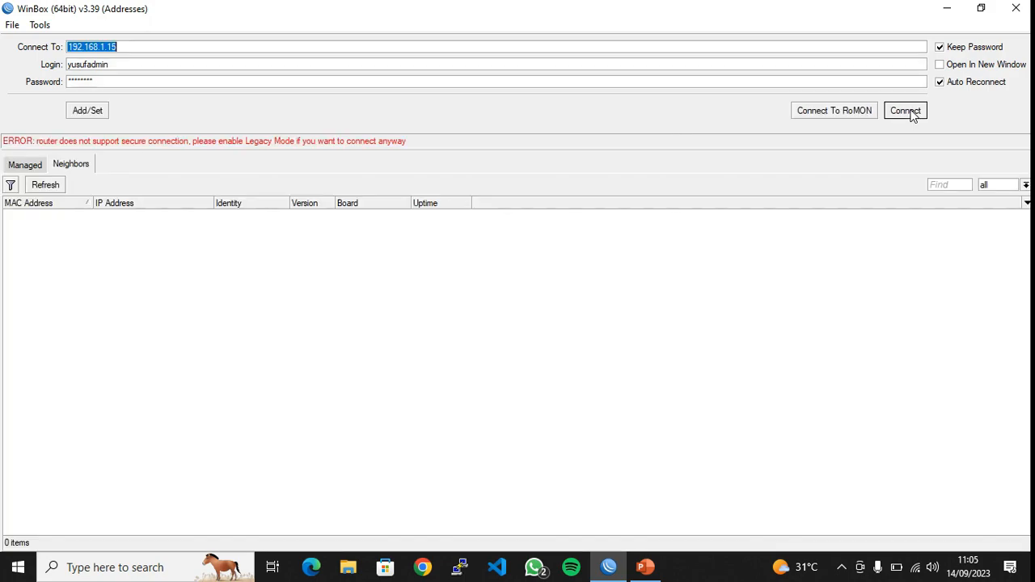
click(62, 186)
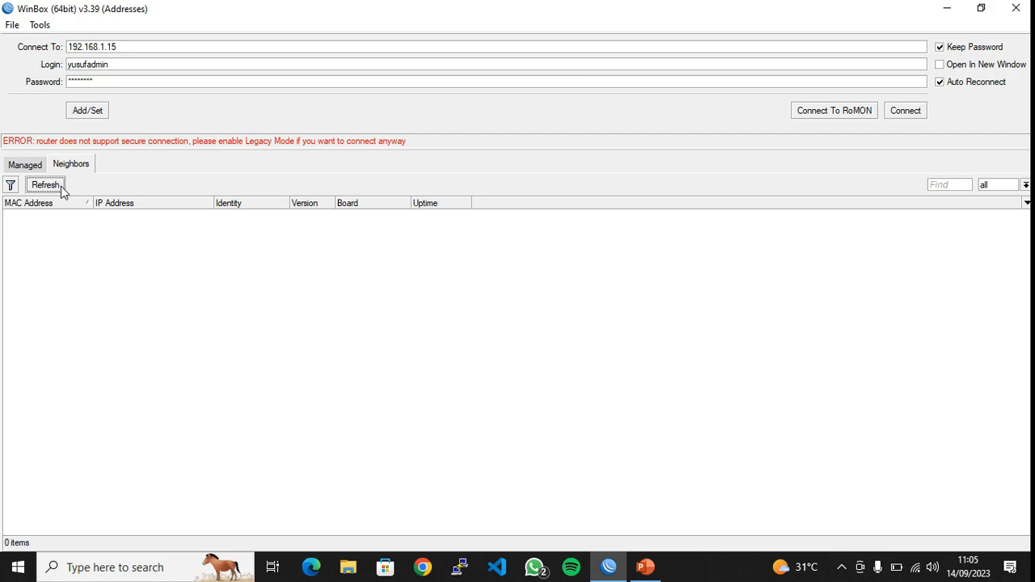
click(1018, 8)
Run ipconfig in an administrator Command Prompt, highlighting Wi-Fi address 192.168.55.91, then close it
click(144, 567)
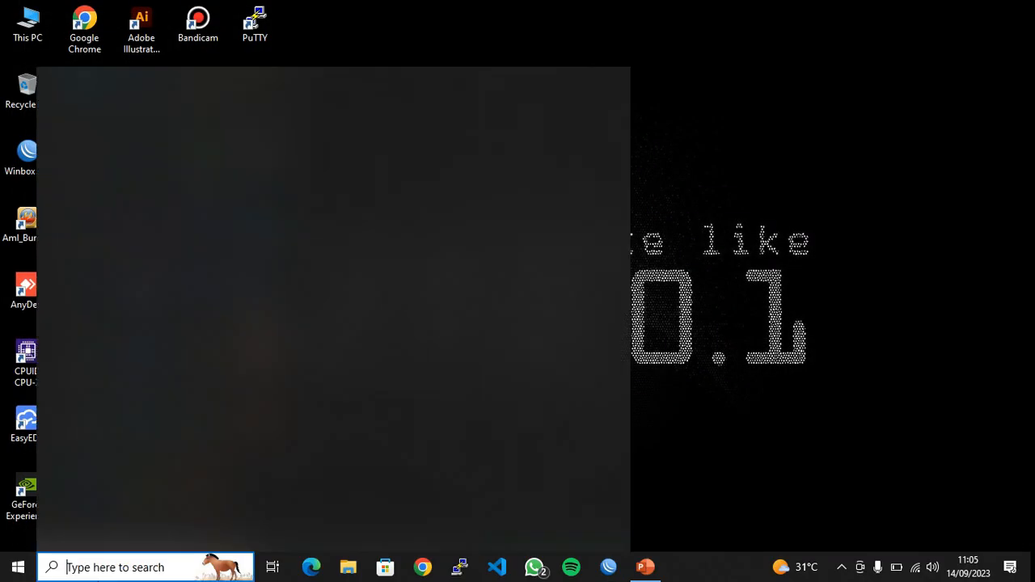
click(161, 273)
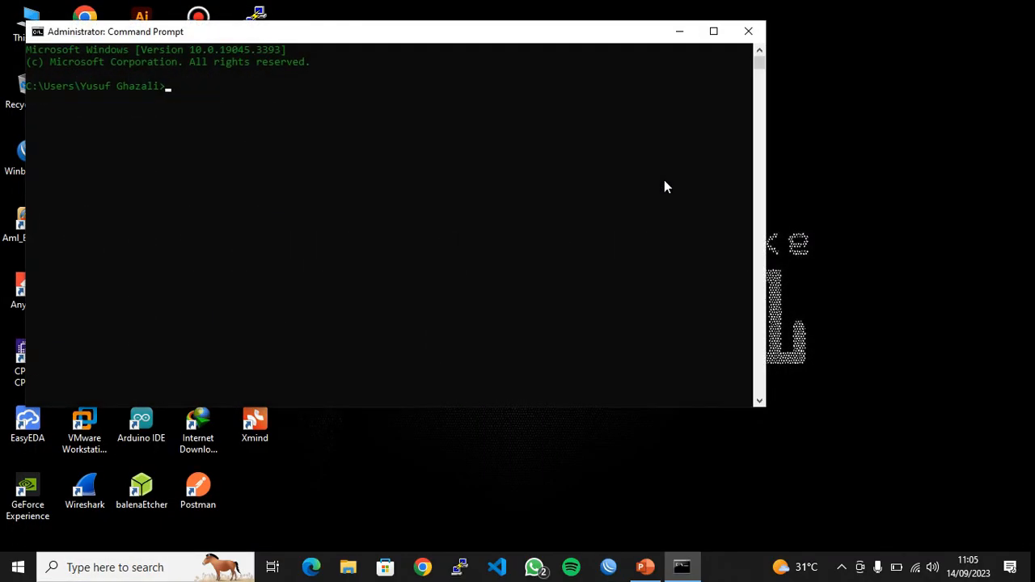
text(ipconfig)
key(Return)
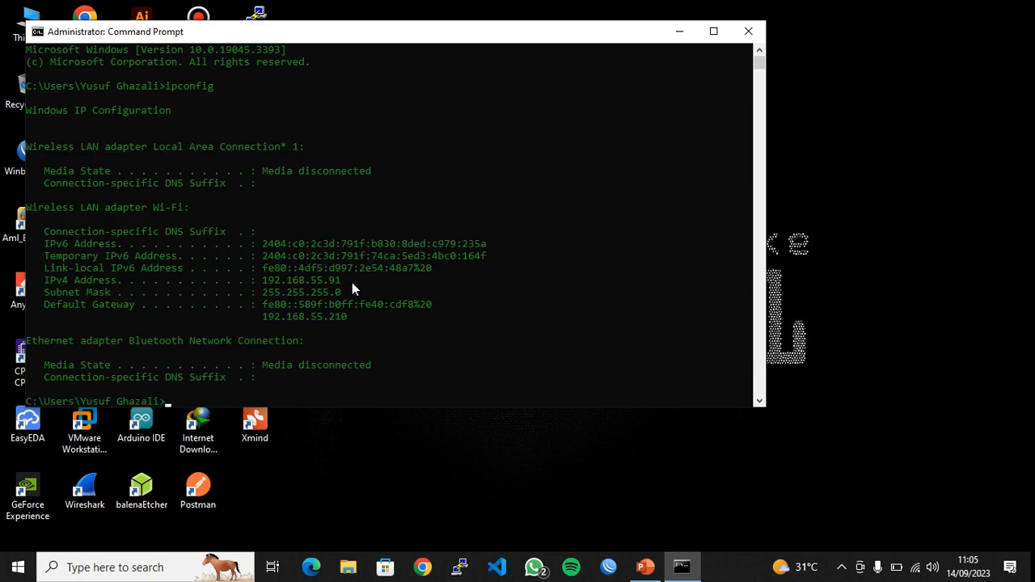
drag(352, 283, 267, 283)
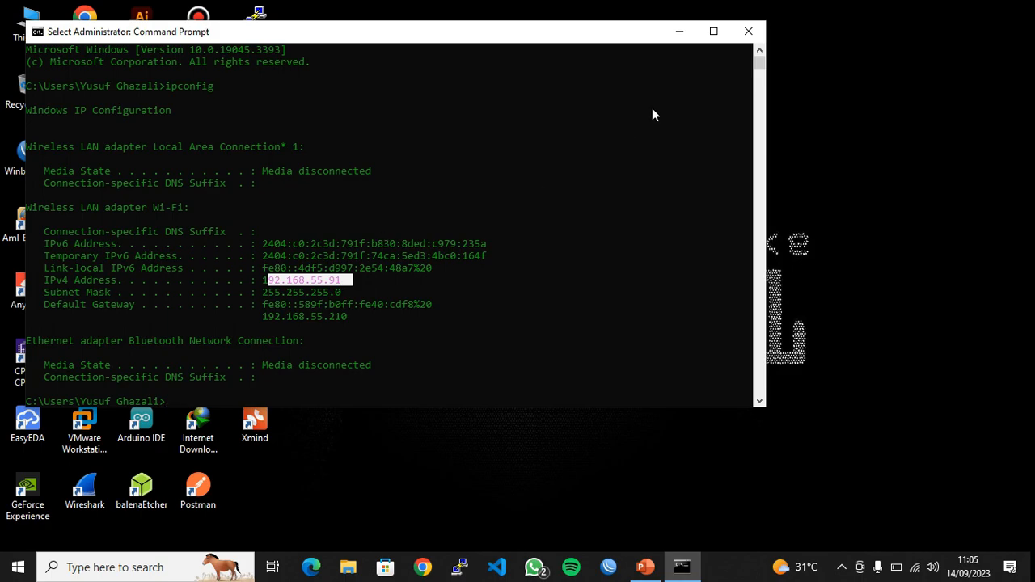
click(749, 32)
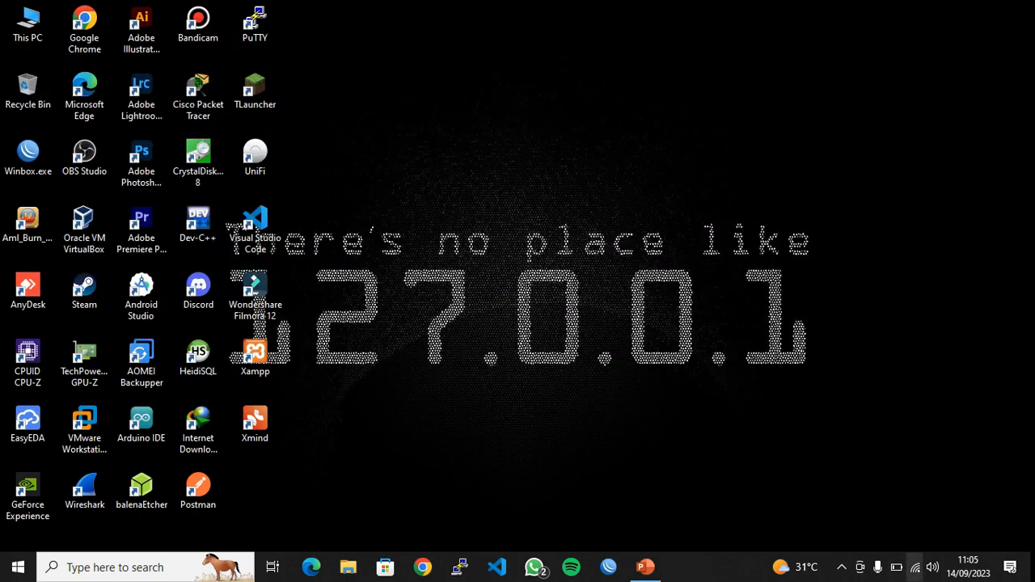
Connect the Router VPN from the taskbar network list over the WIFI network
click(915, 568)
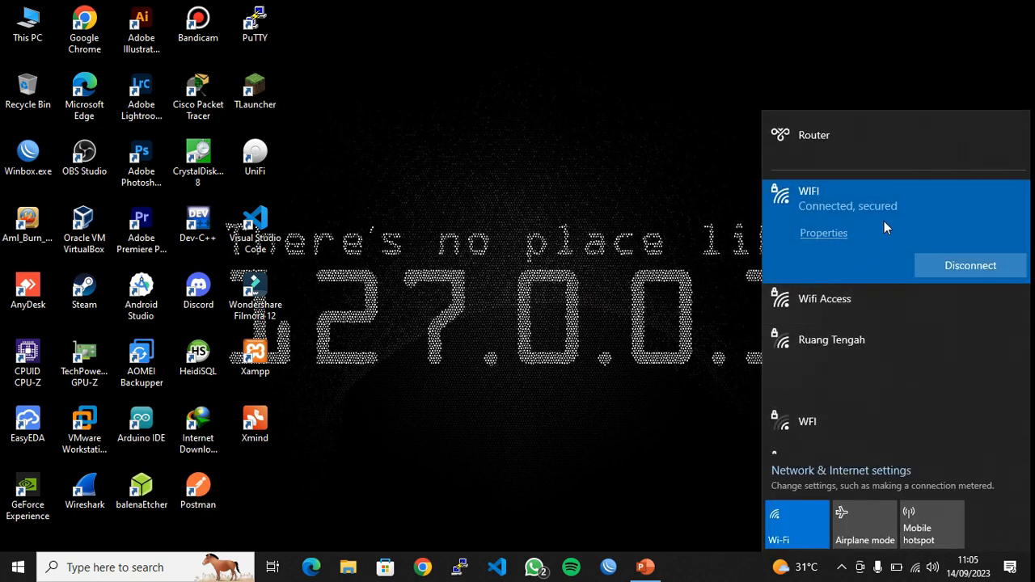
click(968, 154)
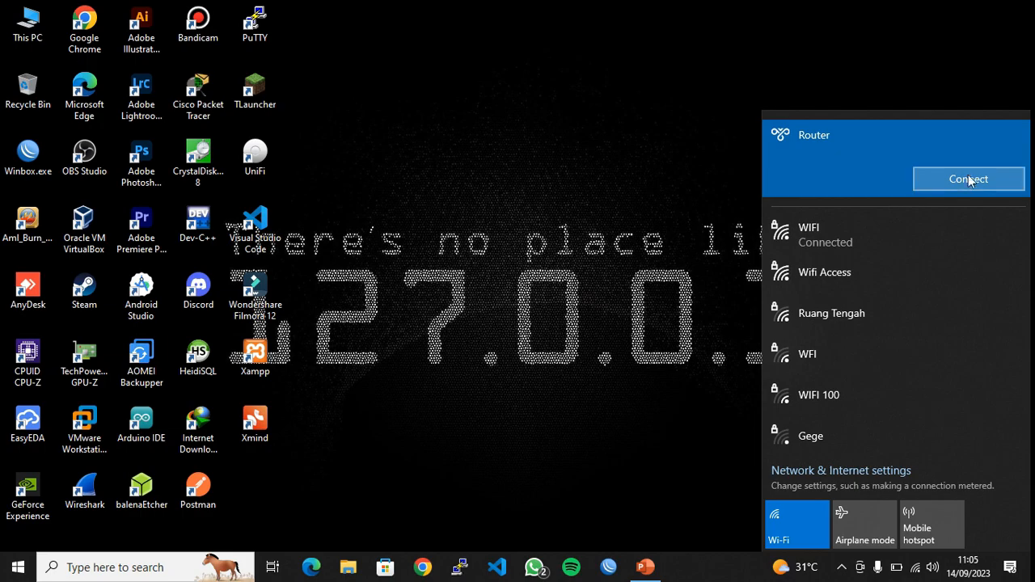
click(967, 181)
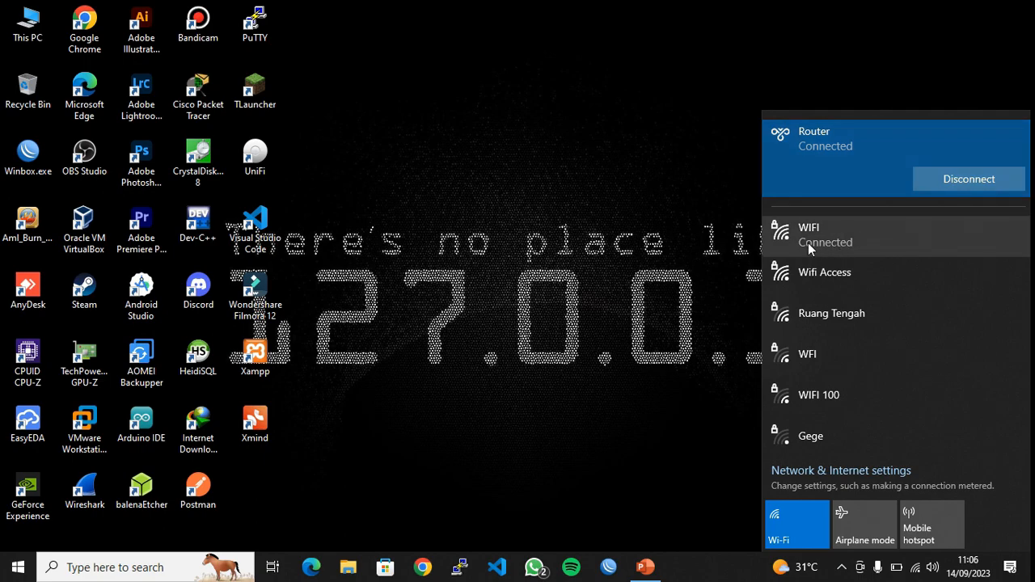
click(854, 240)
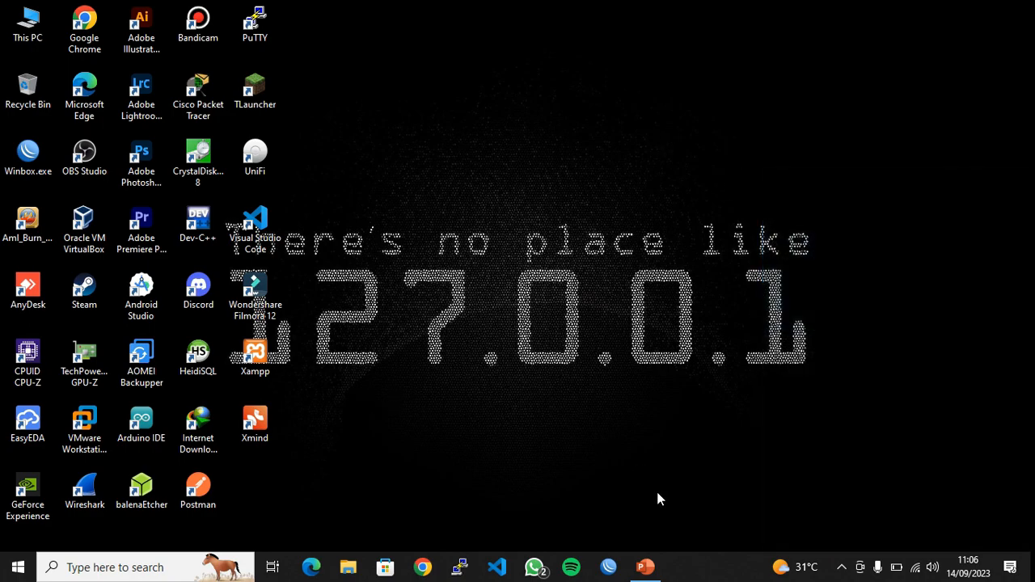
Rerun ipconfig and highlight the PPP adapter Router's tunnel address 10.10.10.9
mouse_move(652, 571)
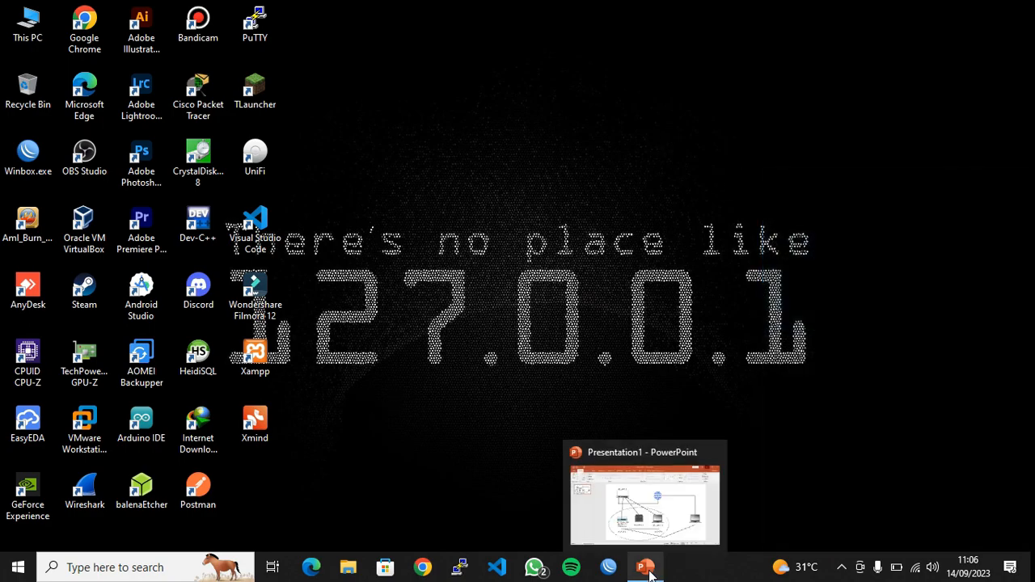
click(113, 567)
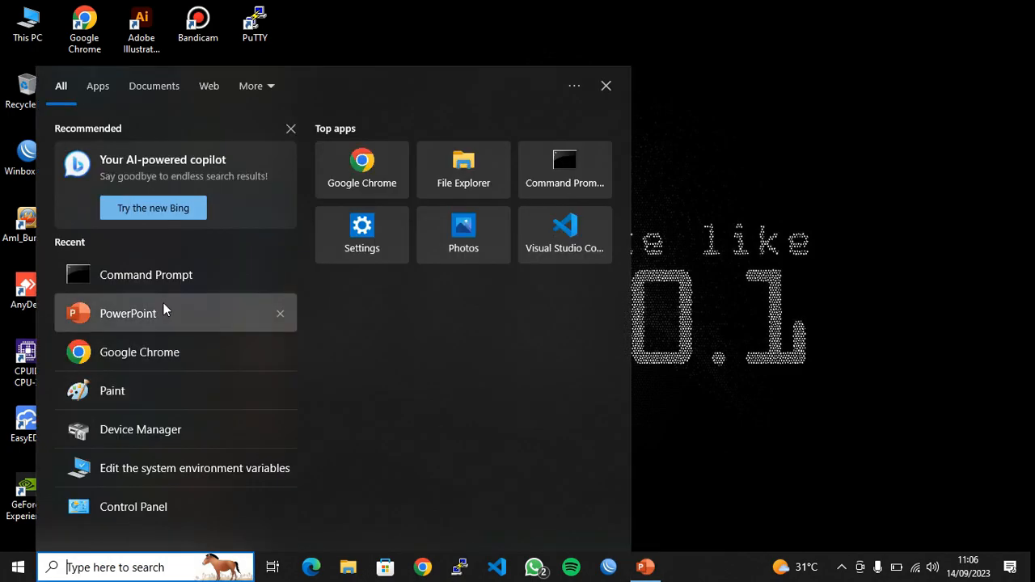
click(173, 283)
text(i)
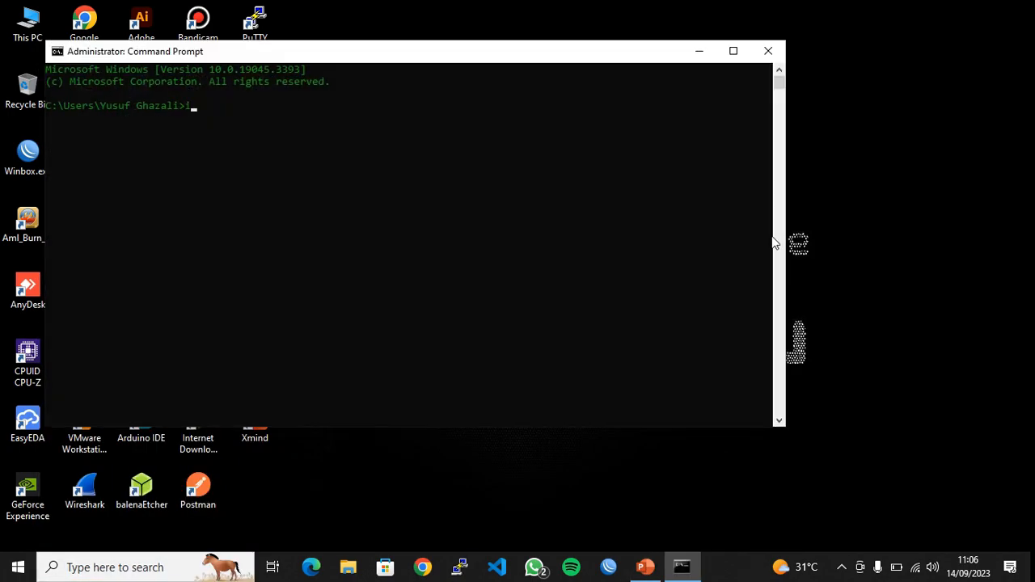
text(pconfig)
key(Return)
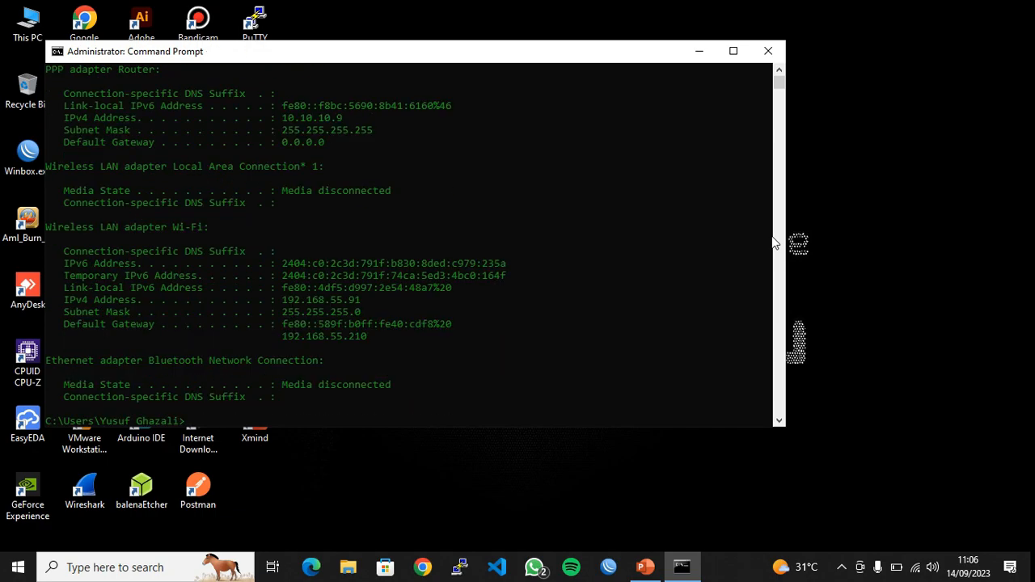
scroll(417, 151, up, 1)
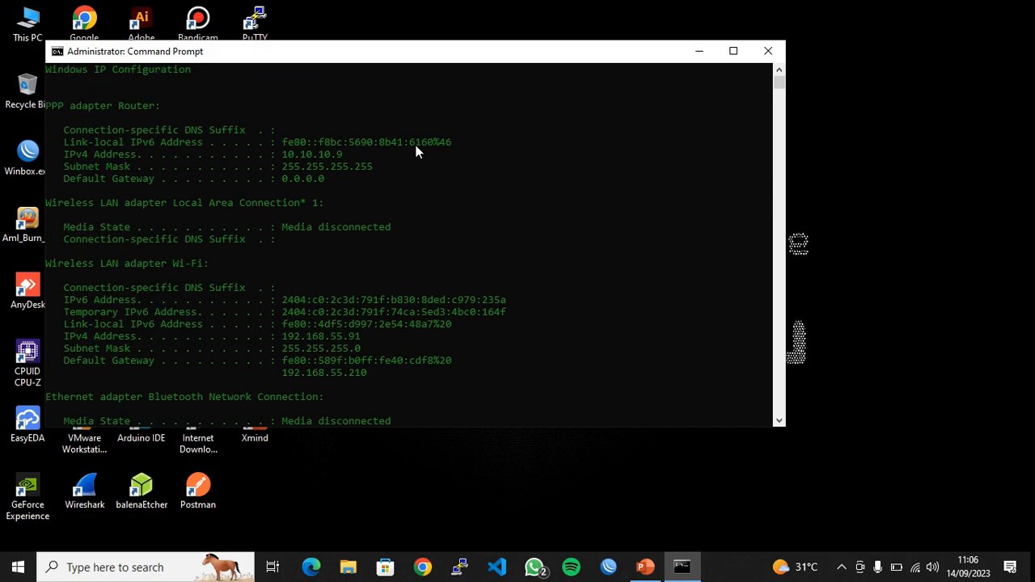
scroll(338, 188, up, 1)
drag(348, 193, 285, 198)
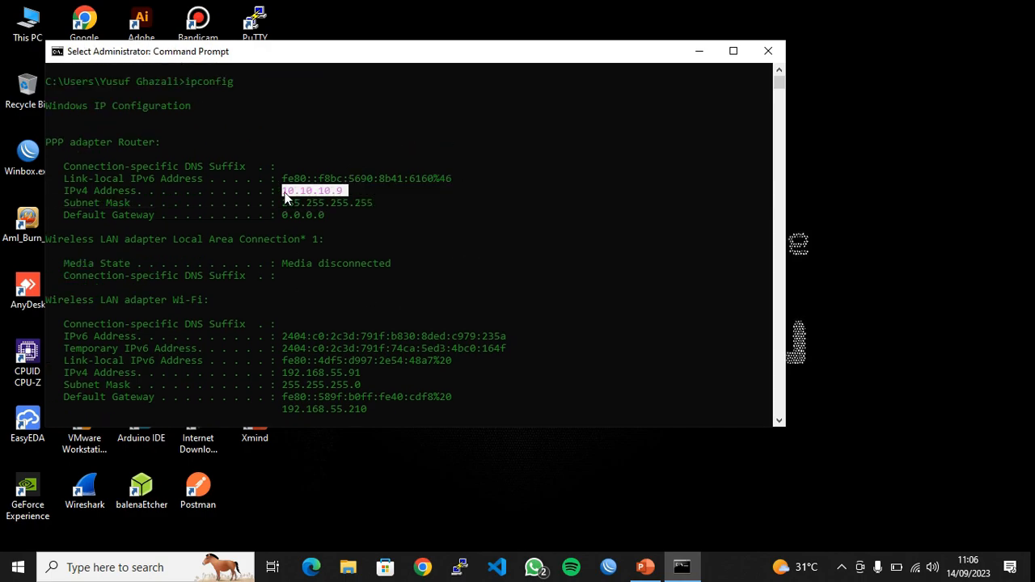
Close Command Prompt and log into the router in WinBox at tunnel address 10.10.10.1, maximized
click(771, 50)
double_click(32, 158)
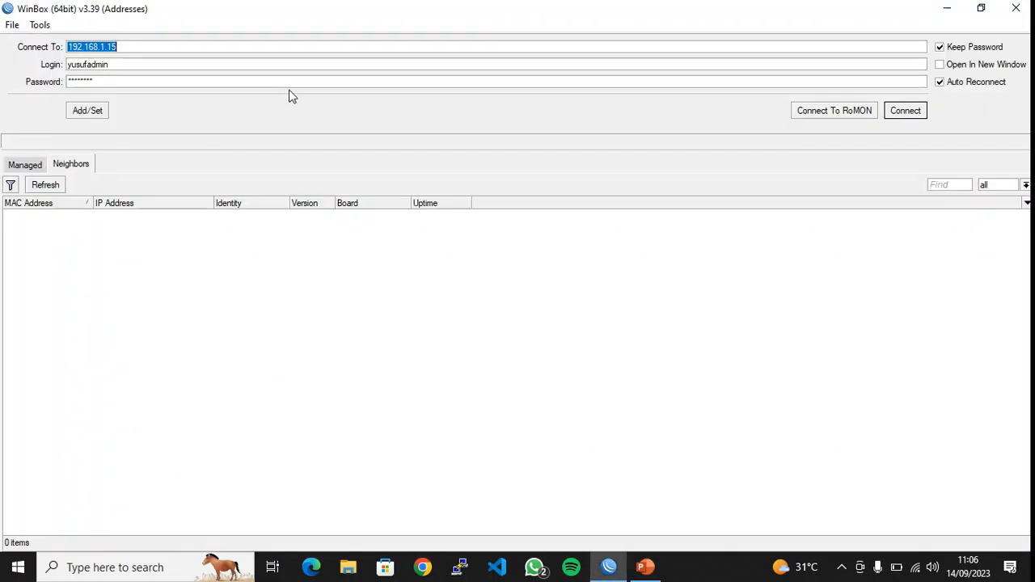
text(10.)
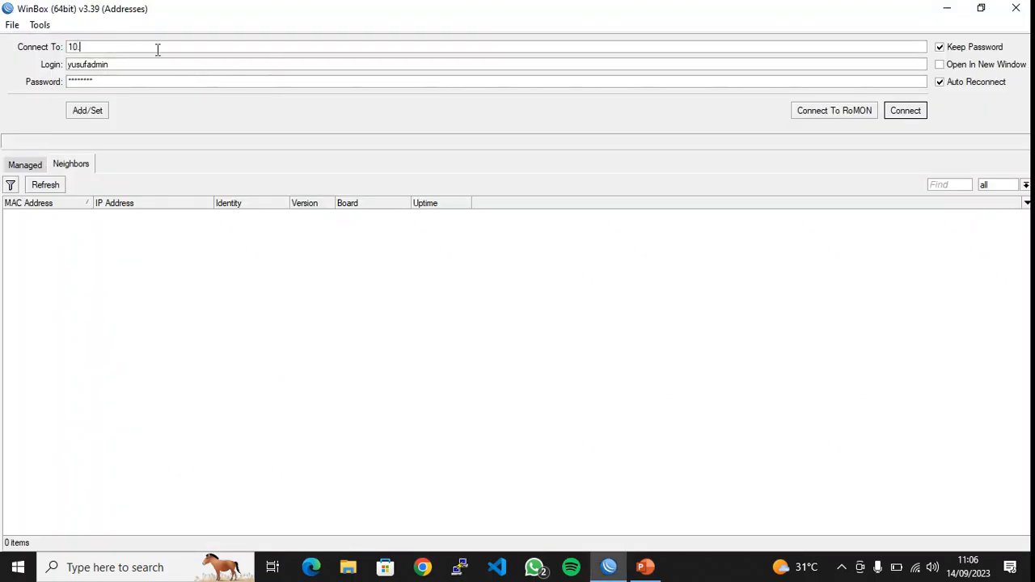
text(10.10.1)
key(Return)
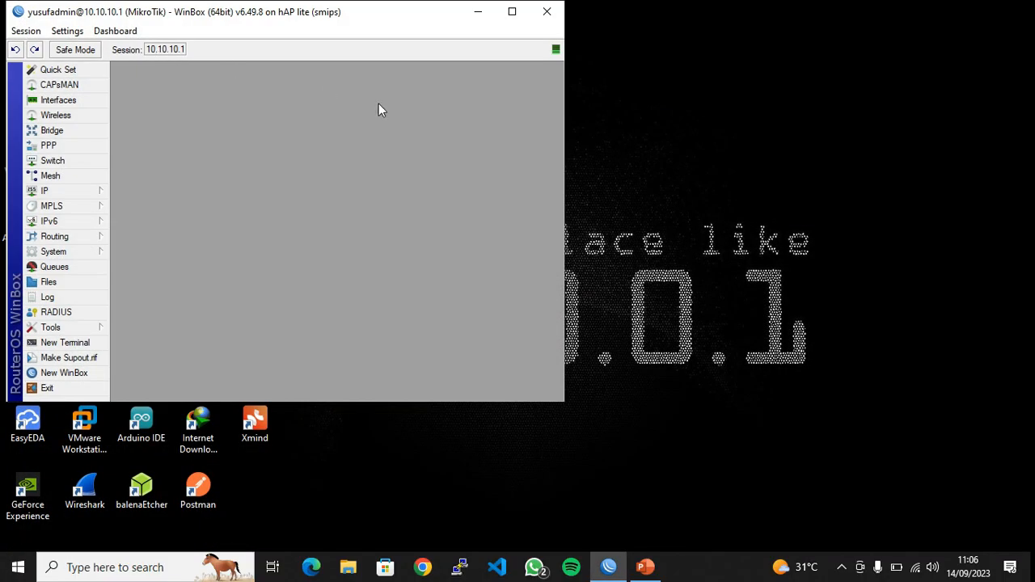
click(512, 11)
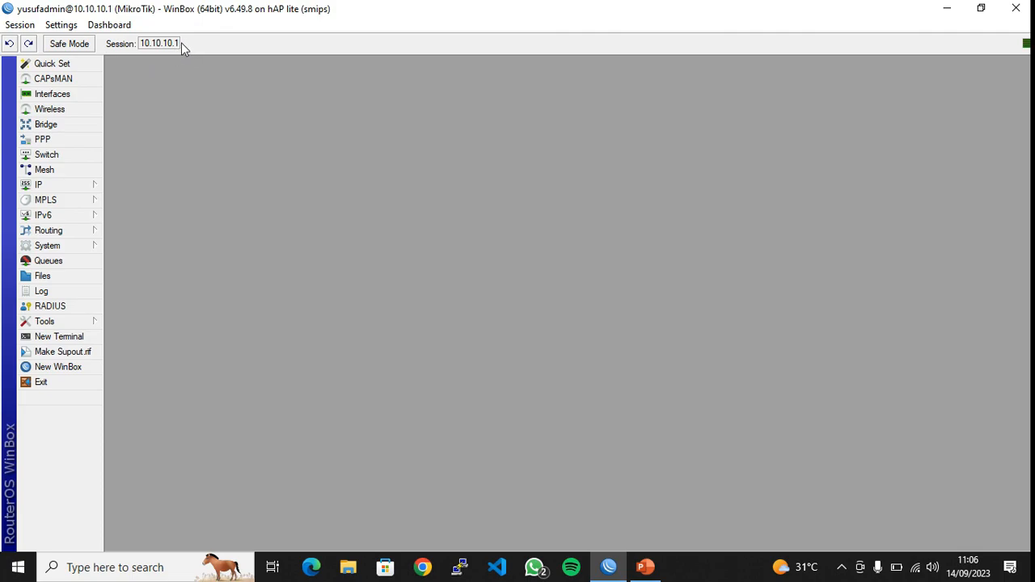
Highlight the 10.10.10.1 session address, review the router's IP Addresses list, then return to PowerPoint
double_click(178, 43)
drag(178, 43, 161, 44)
click(65, 186)
click(138, 209)
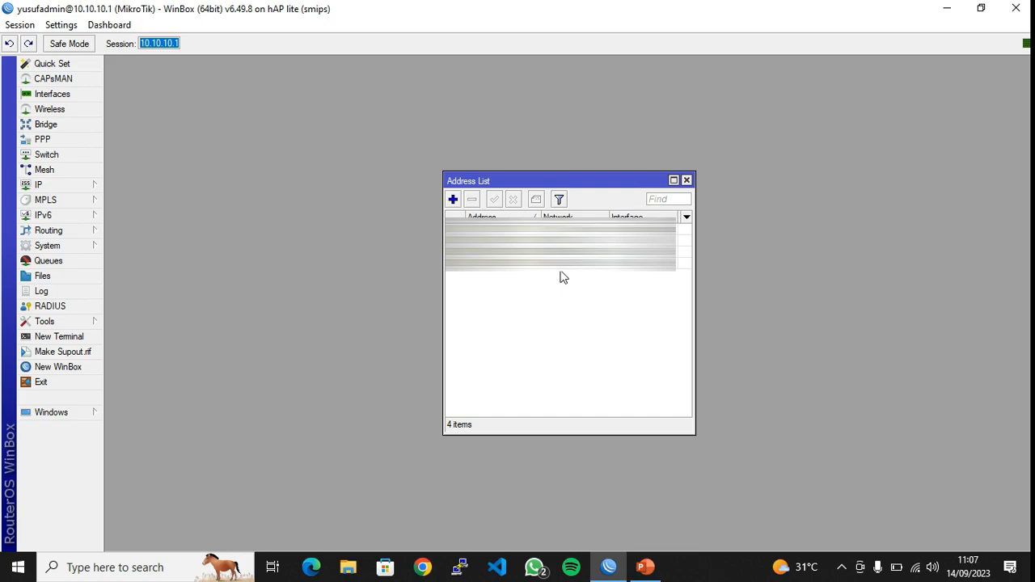
click(686, 180)
click(645, 567)
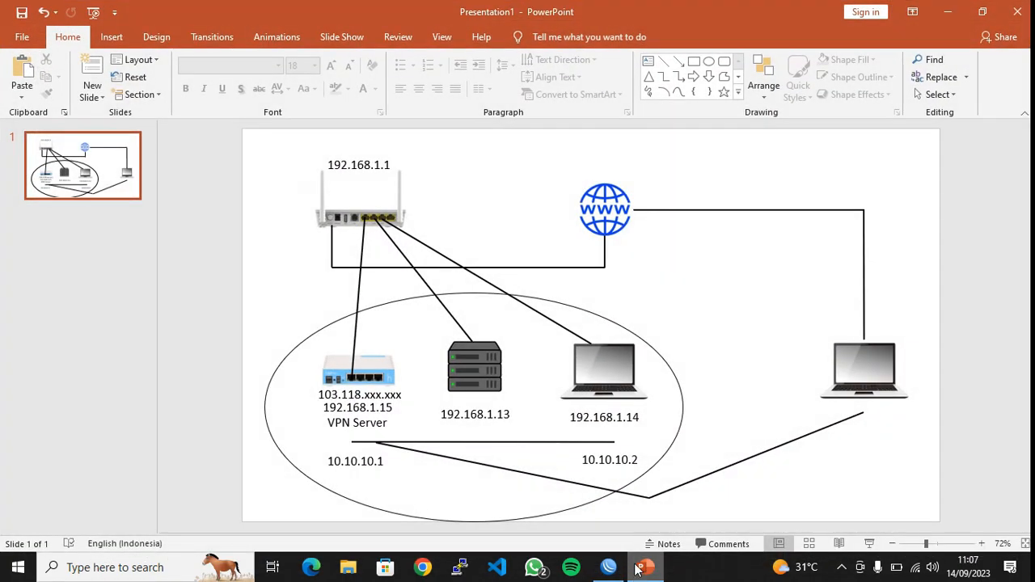
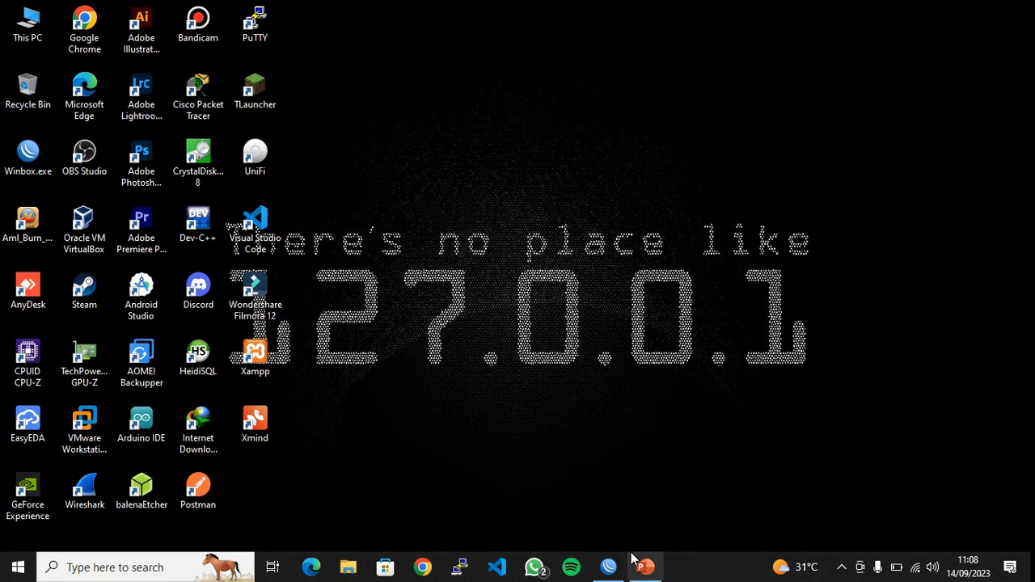
Launch Chrome, load the XAMPP dashboard at 192.168.1.13 and dismiss the Energy Saver notice
double_click(84, 32)
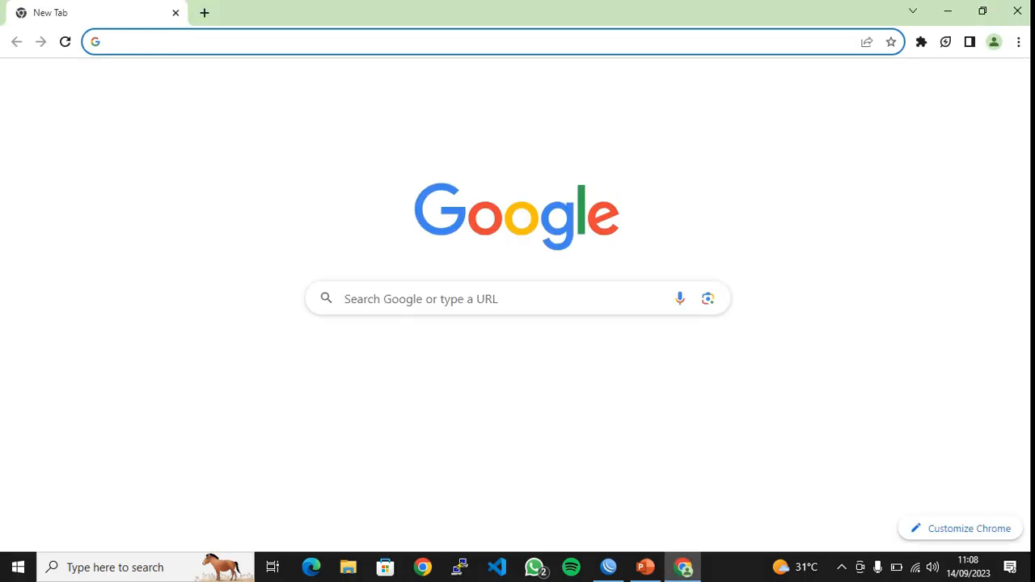
text(192.)
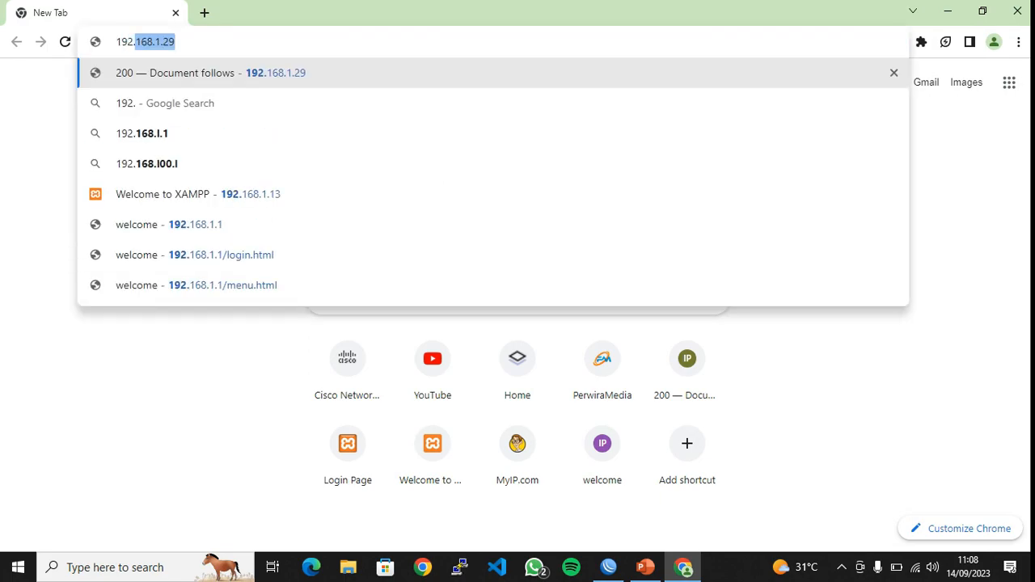
text(168.1.)
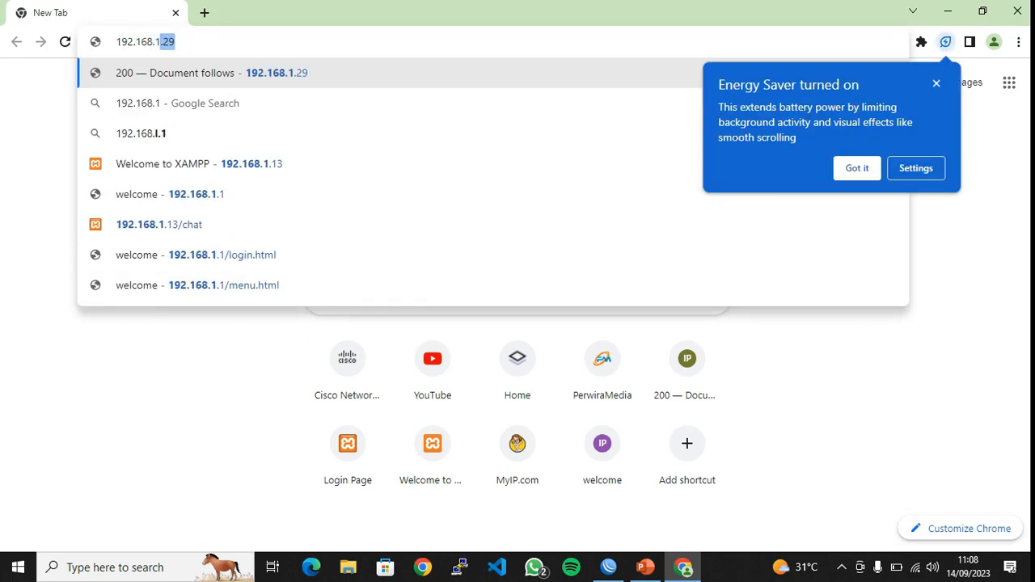
text(13)
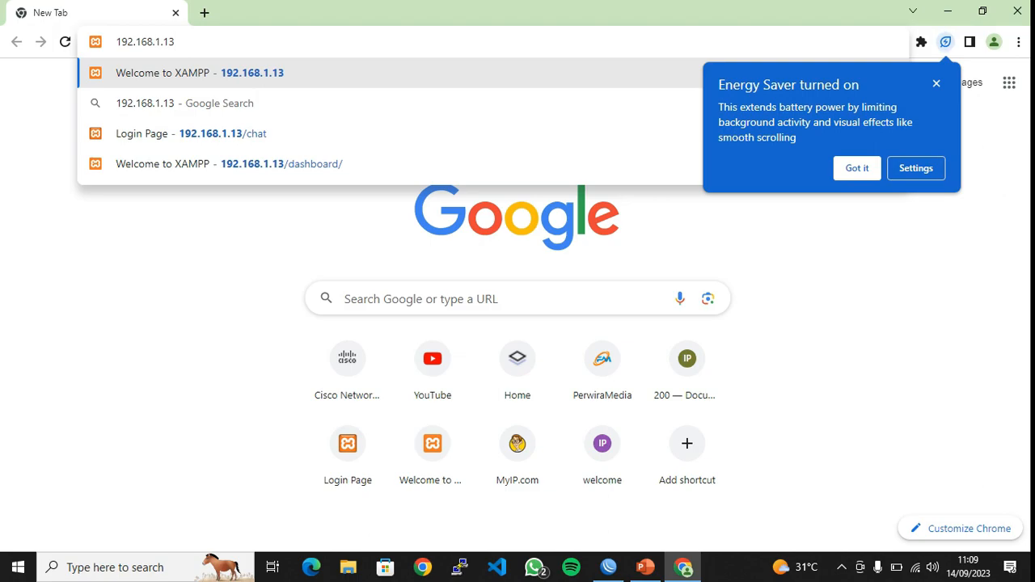
key(Return)
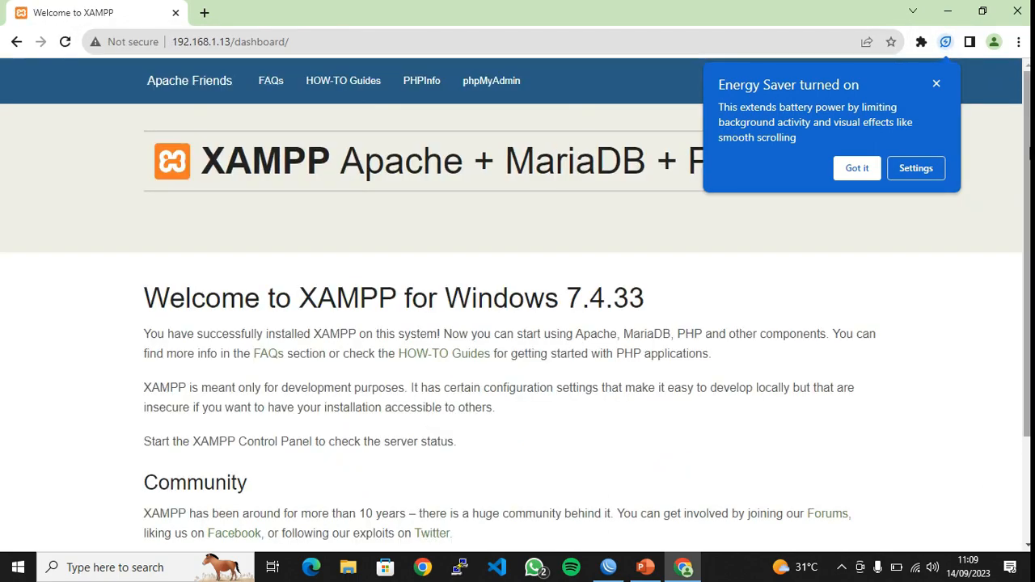
click(936, 82)
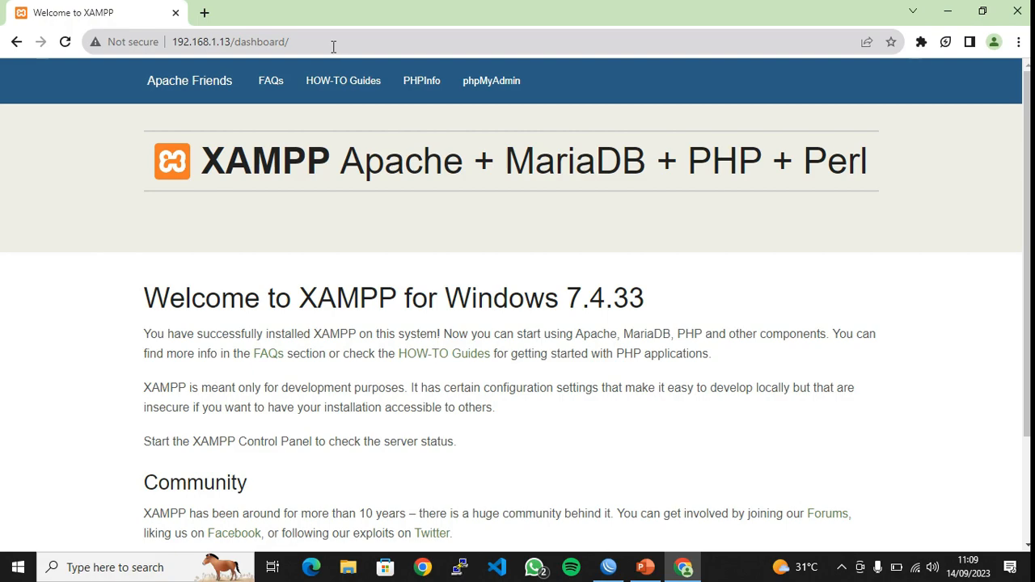
Replace 'dashboard/' with 'chat' in the address to reach the chat app's Login page
drag(333, 46, 237, 47)
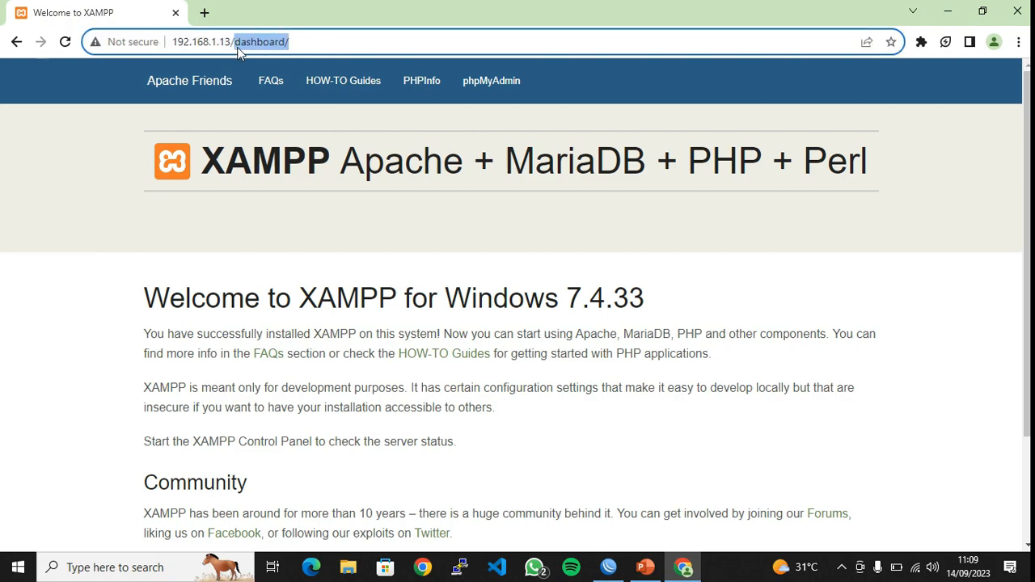
text(chat)
key(Return)
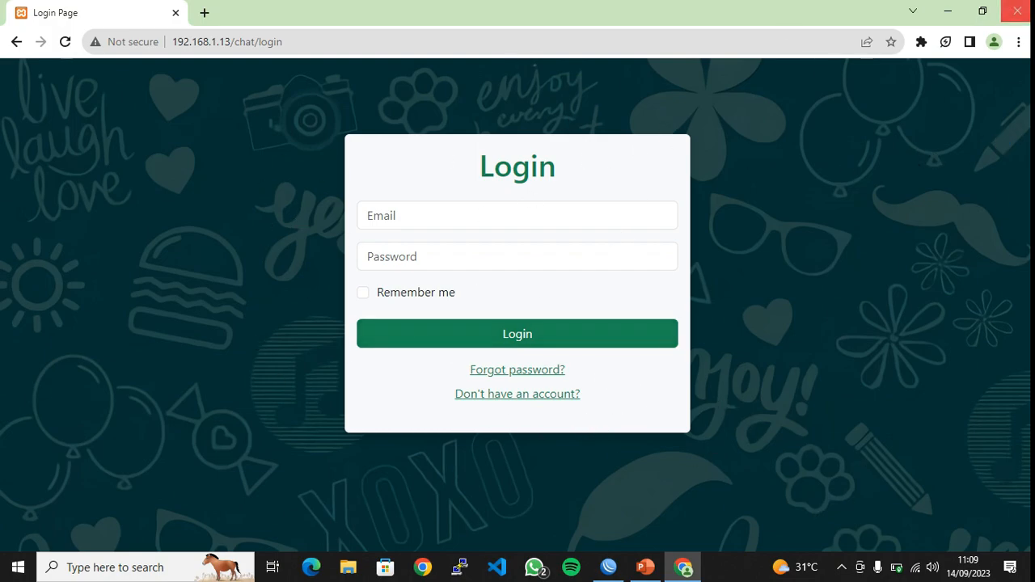
click(336, 42)
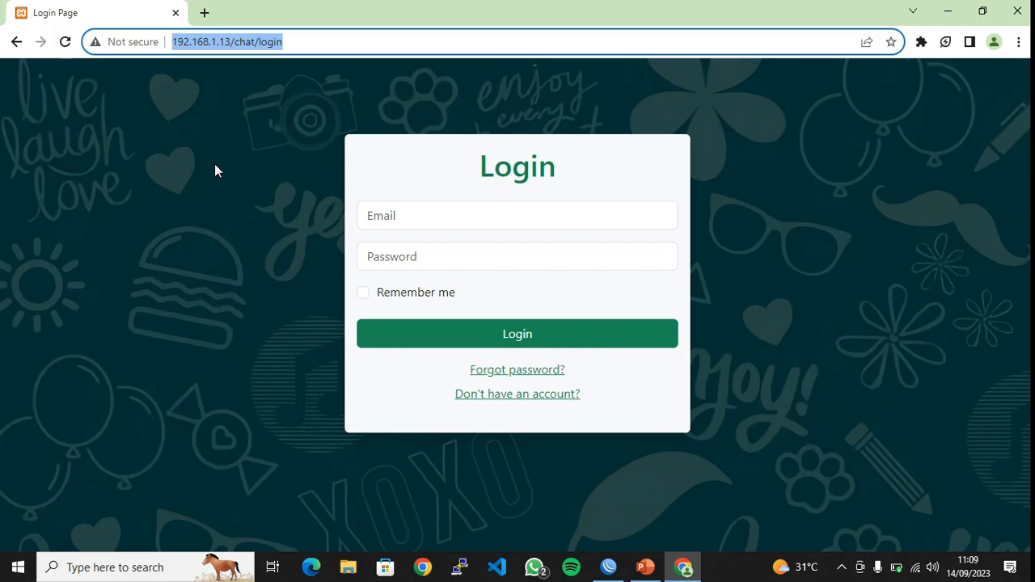
Load the router login page at 192.168.1.1 and check the network connections list
text(192.168)
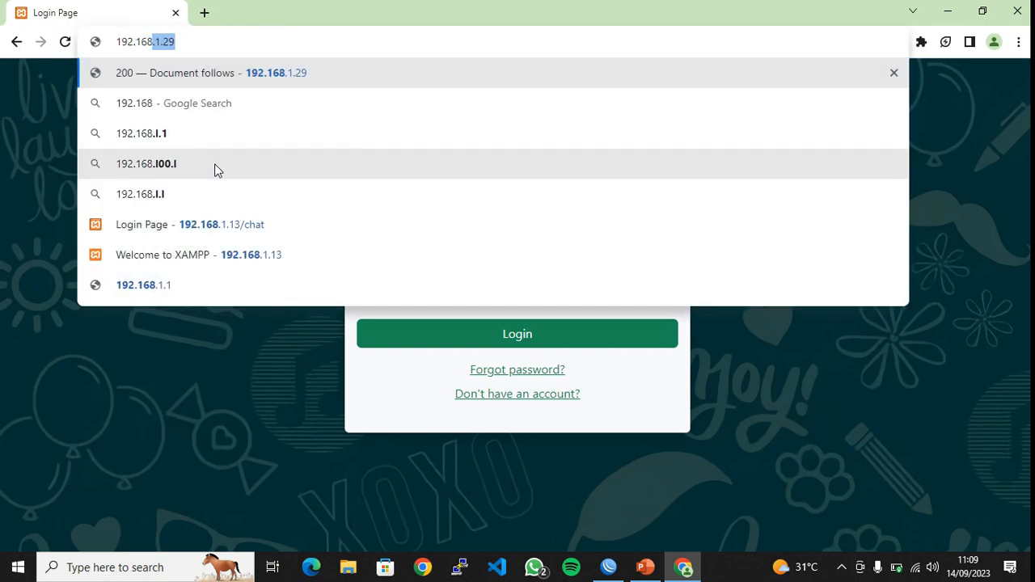
text(.1.1)
key(Return)
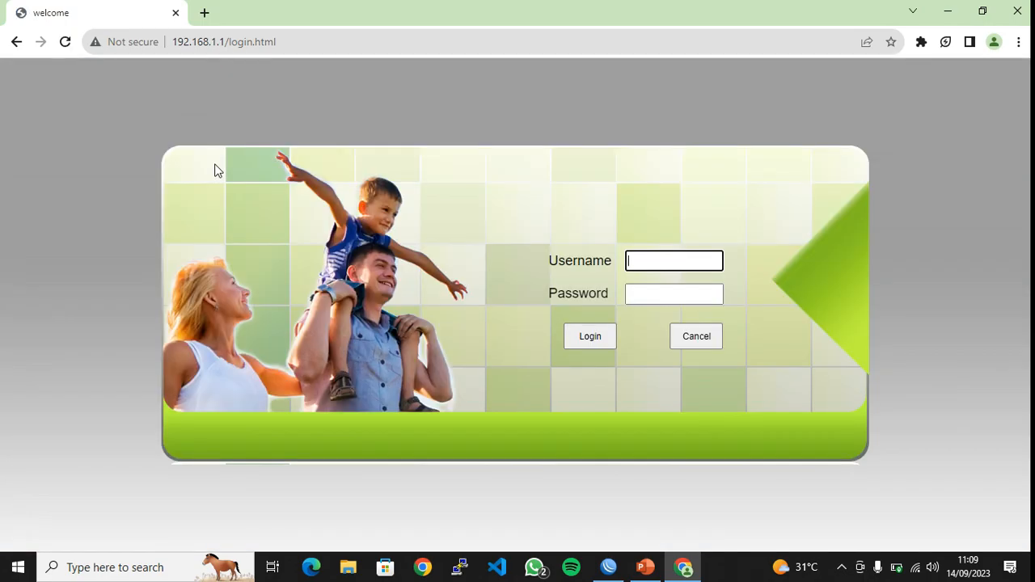
click(917, 570)
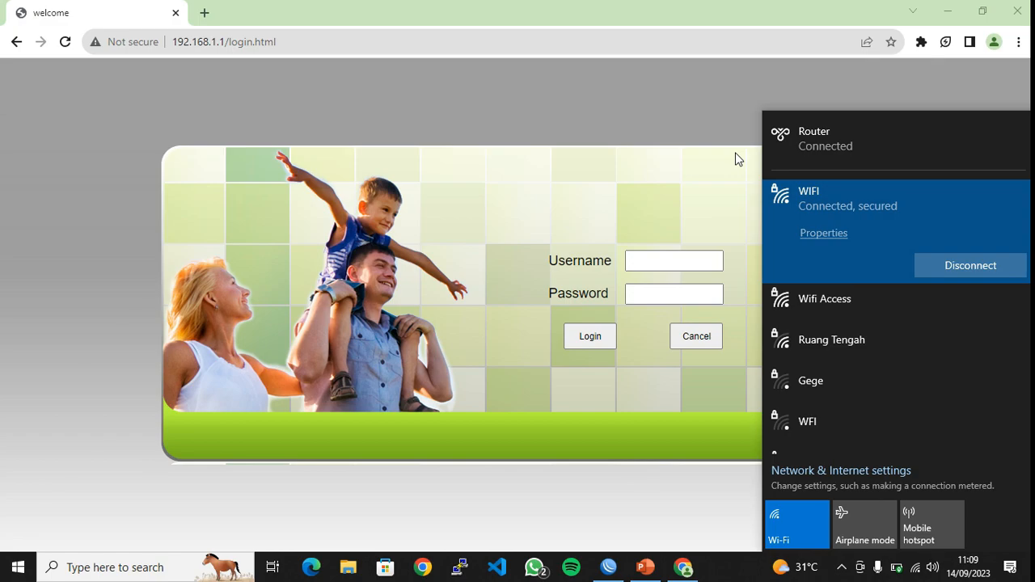
click(673, 261)
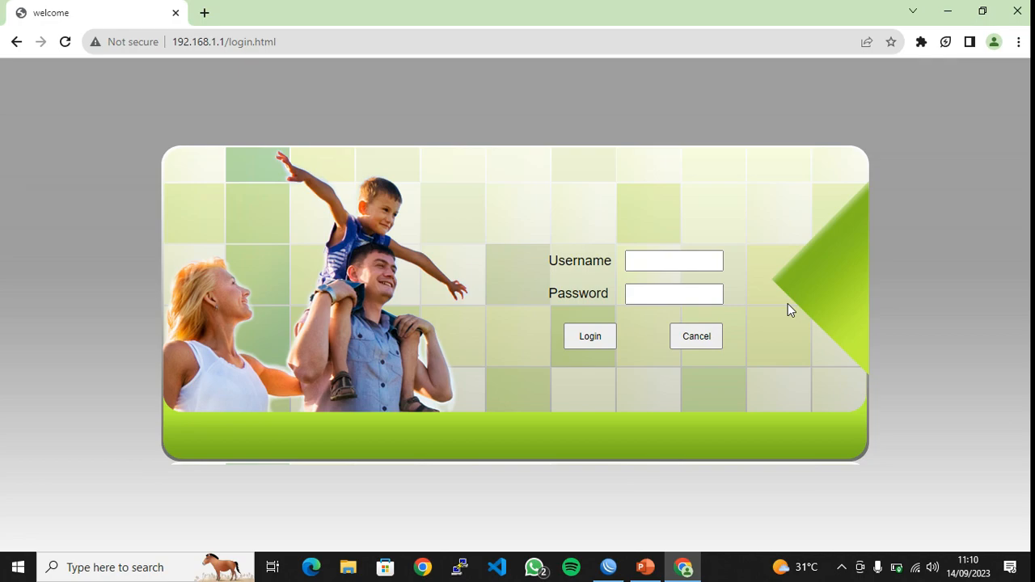
Try the address 192.168.1.7, then go back to the router login at 192.168.1.1
click(222, 41)
drag(221, 41, 226, 43)
text(7)
key(Return)
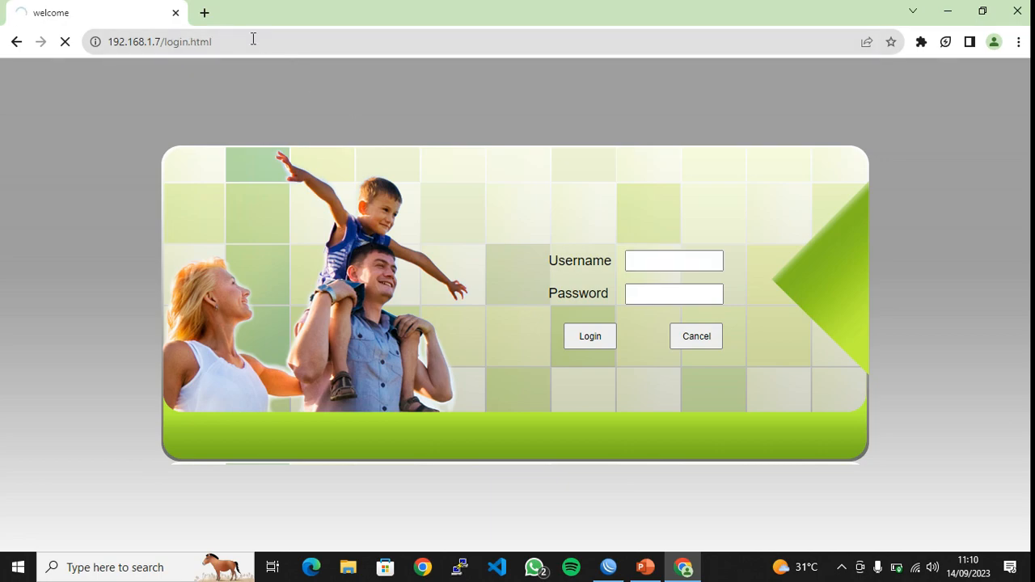
drag(170, 38, 165, 40)
text(1)
key(Return)
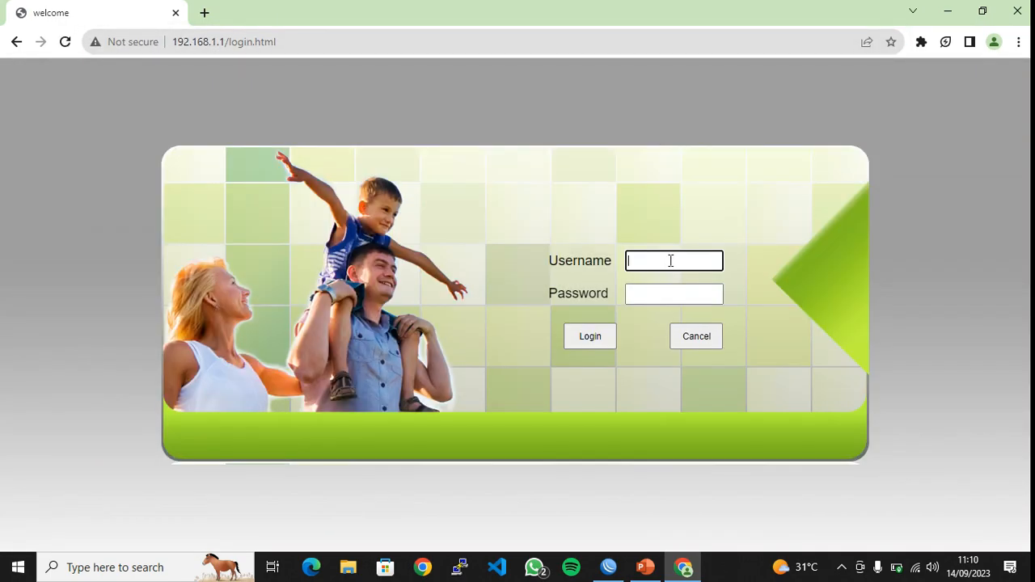
Sign in to the router as admin, re-entering the credentials after the first attempt fails
text(admin)
click(677, 293)
text(password)
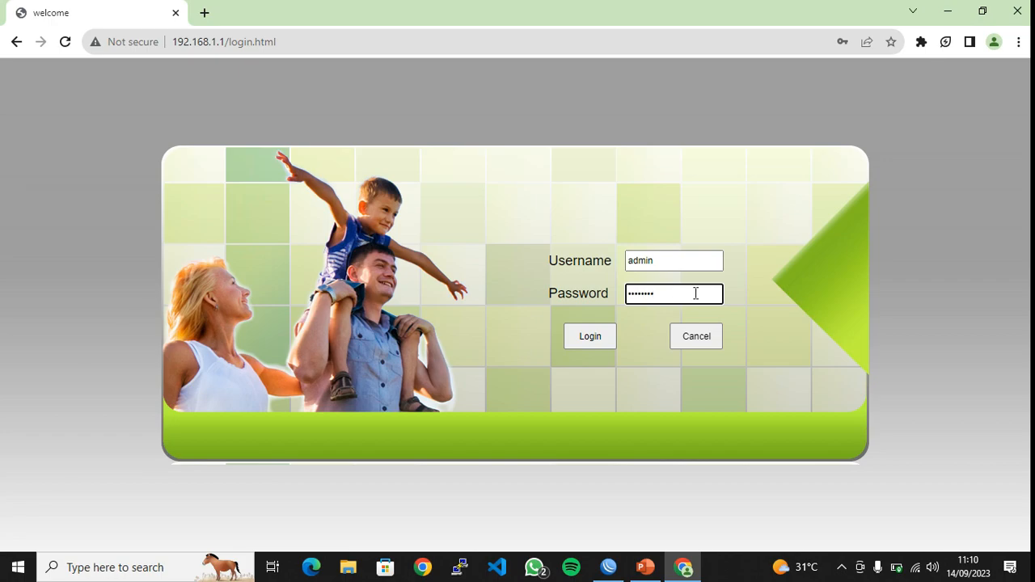
click(608, 329)
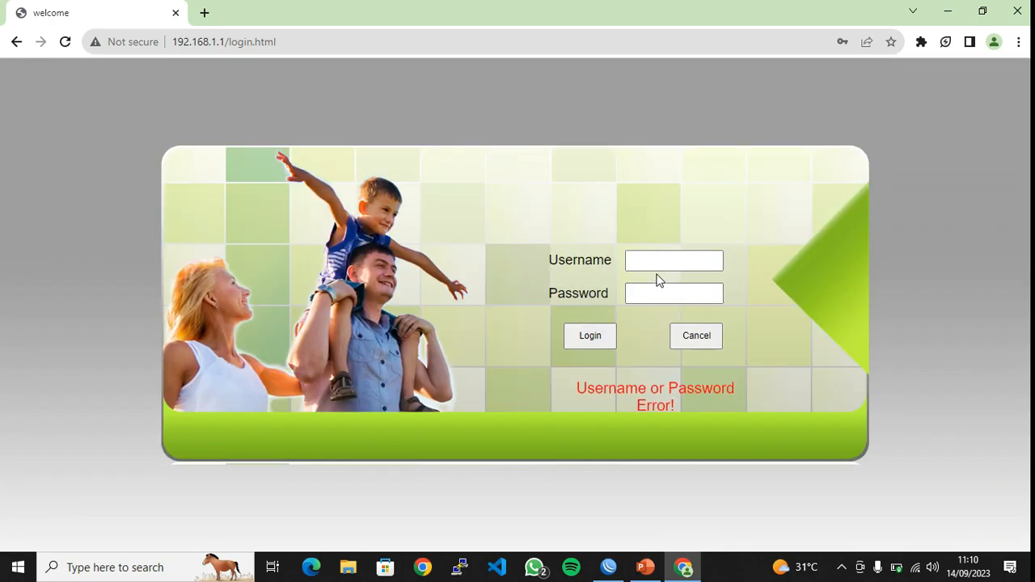
click(671, 259)
text(admin)
click(667, 295)
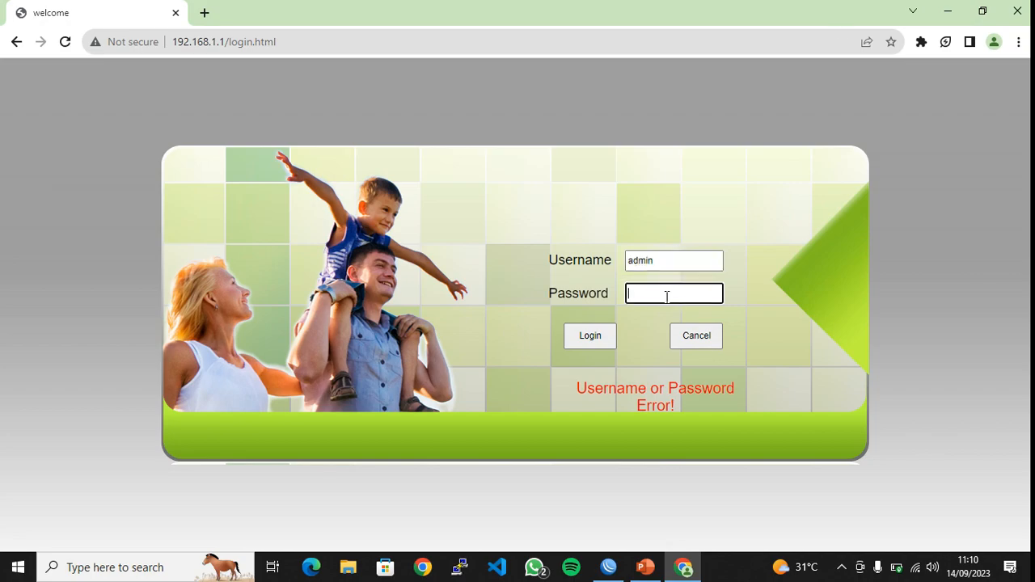
text(••••••••)
click(581, 334)
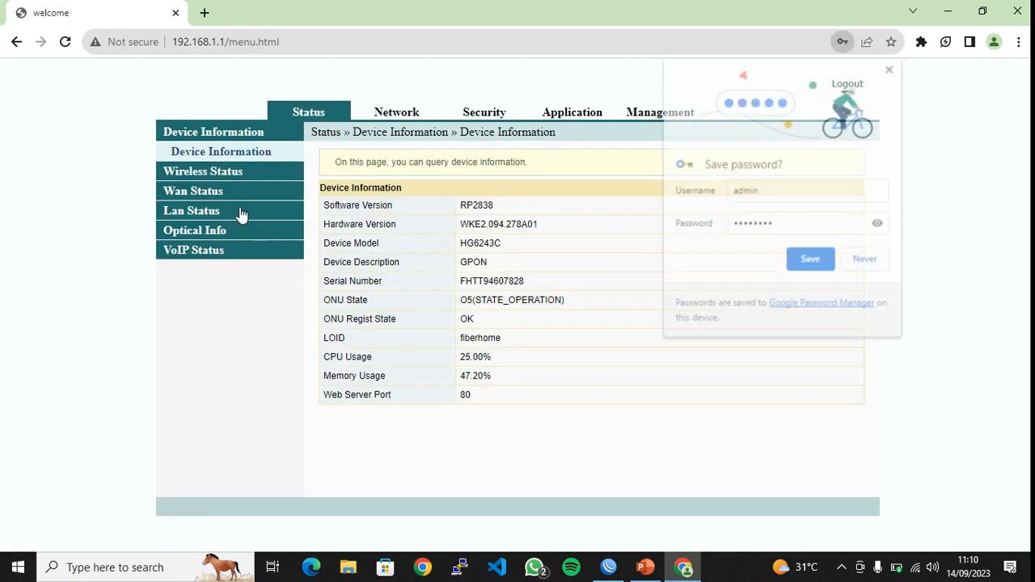
Open Lan Status > DHCP Clients List and decline saving the router password
click(218, 210)
click(219, 230)
click(891, 67)
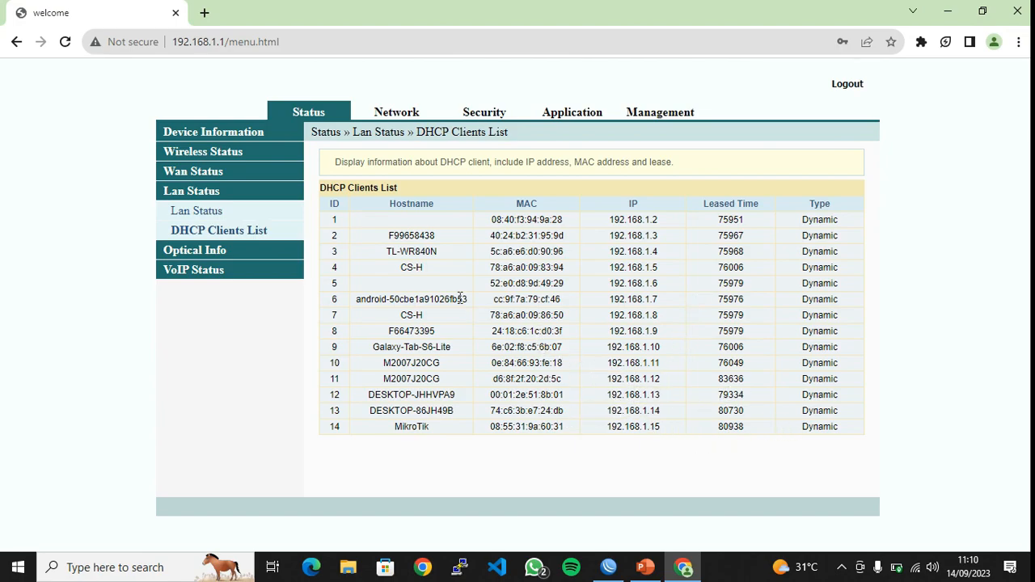
Copy TL-WR840N's IP 192.168.1.4 and load it in a new tab
drag(660, 252, 618, 253)
right_click(617, 253)
click(629, 265)
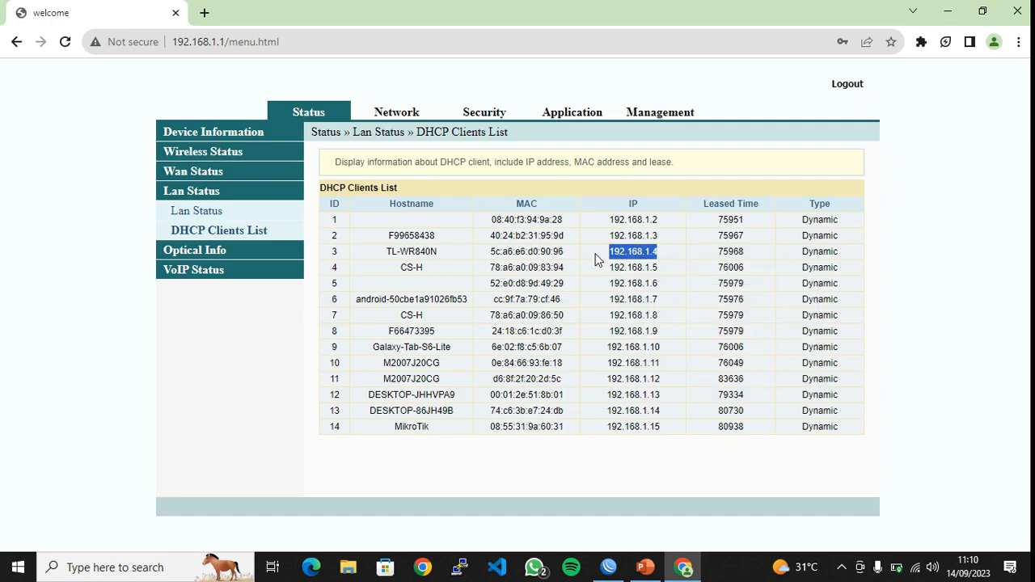
click(204, 15)
key(ctrl+v)
key(Return)
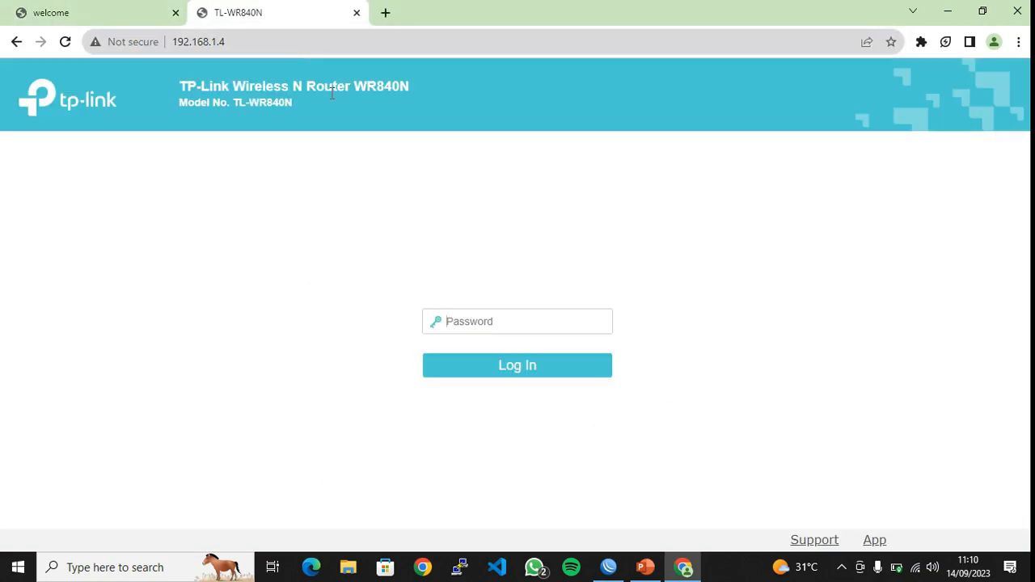
click(77, 10)
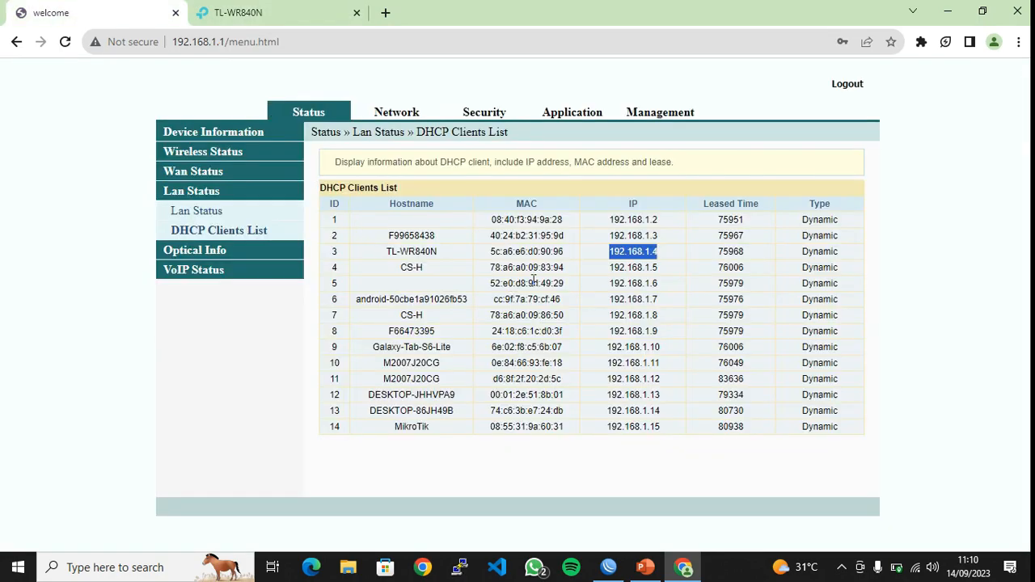
Copy 192.168.1.6 from the client list and load it in another new tab
drag(658, 283, 610, 285)
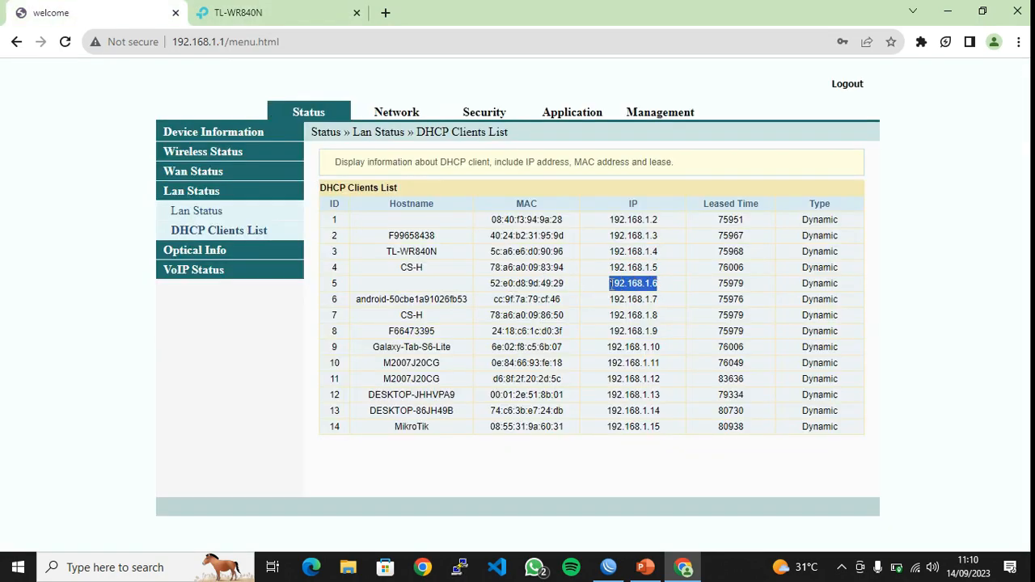
click(386, 12)
text(192.168.1.4)
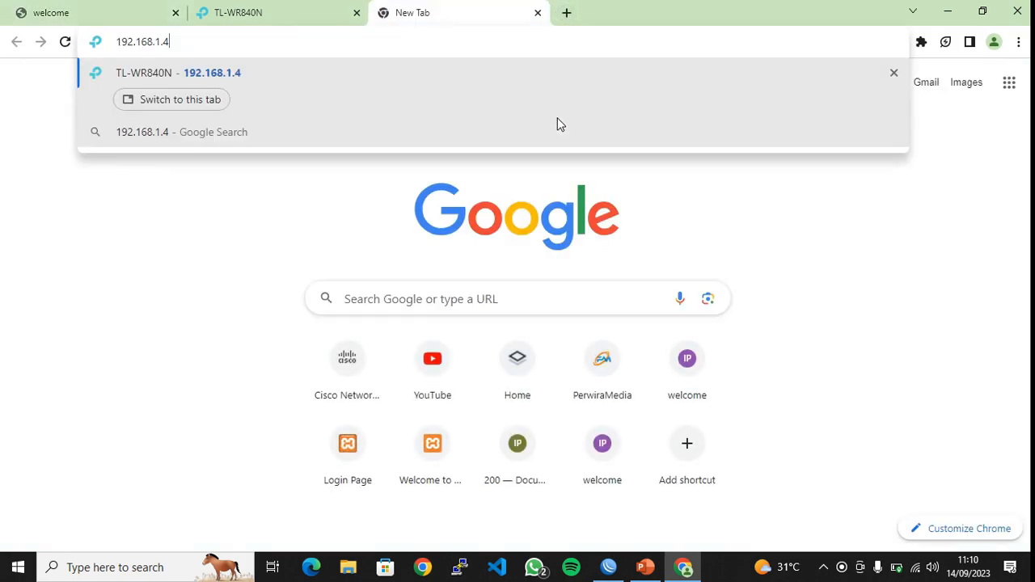
click(148, 6)
drag(657, 289, 610, 285)
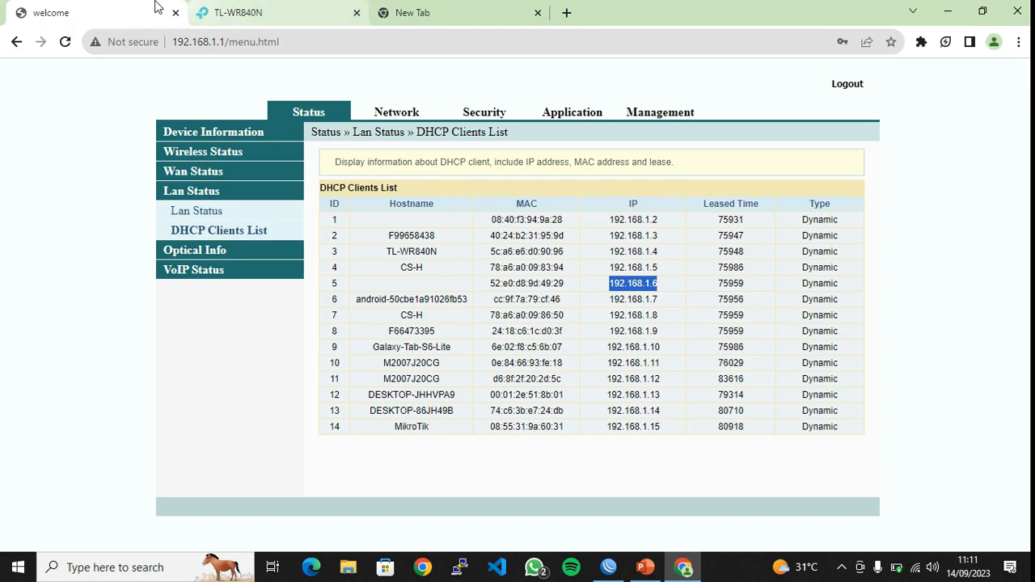
click(420, 12)
key(BackSpace)
key(BackSpace)
key(BackSpace)
key(BackSpace)
key(BackSpace)
key(BackSpace)
key(BackSpace)
key(BackSpace)
key(BackSpace)
key(BackSpace)
key(BackSpace)
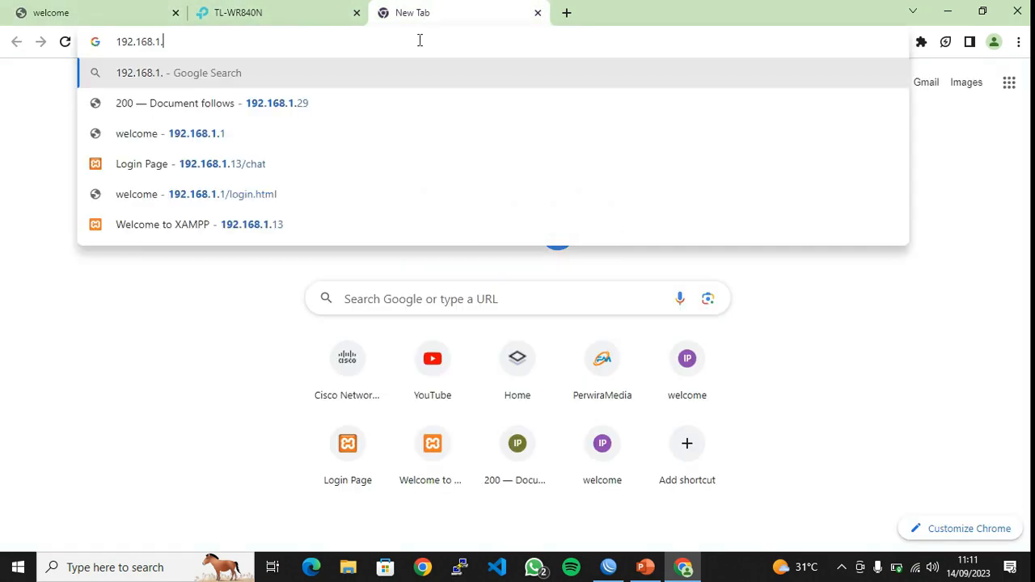
key(ctrl+v)
key(Return)
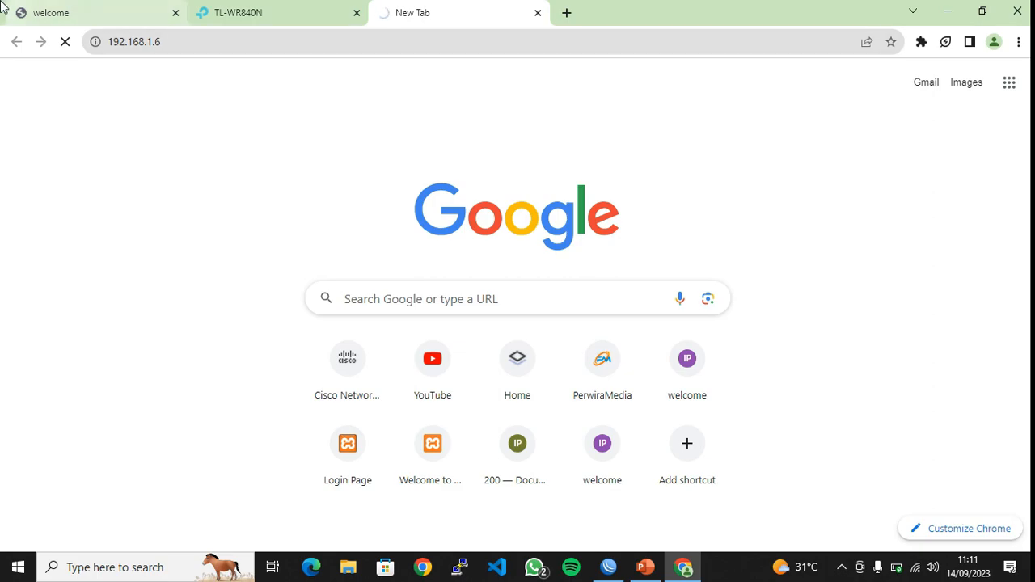
Close the unreachable 192.168.1.6 tab and the TL-WR840N login tab
click(44, 8)
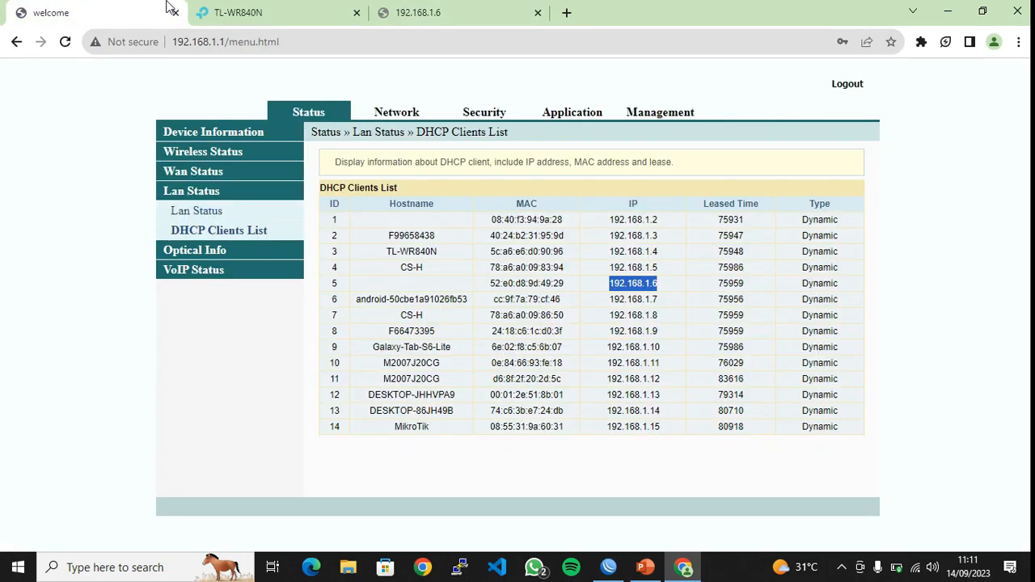
click(487, 8)
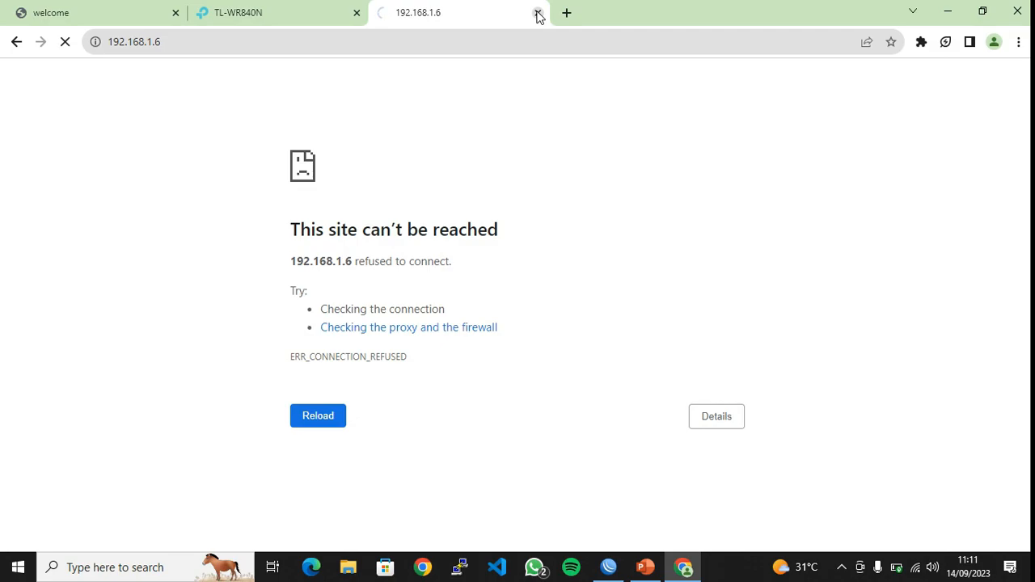
click(538, 13)
click(357, 13)
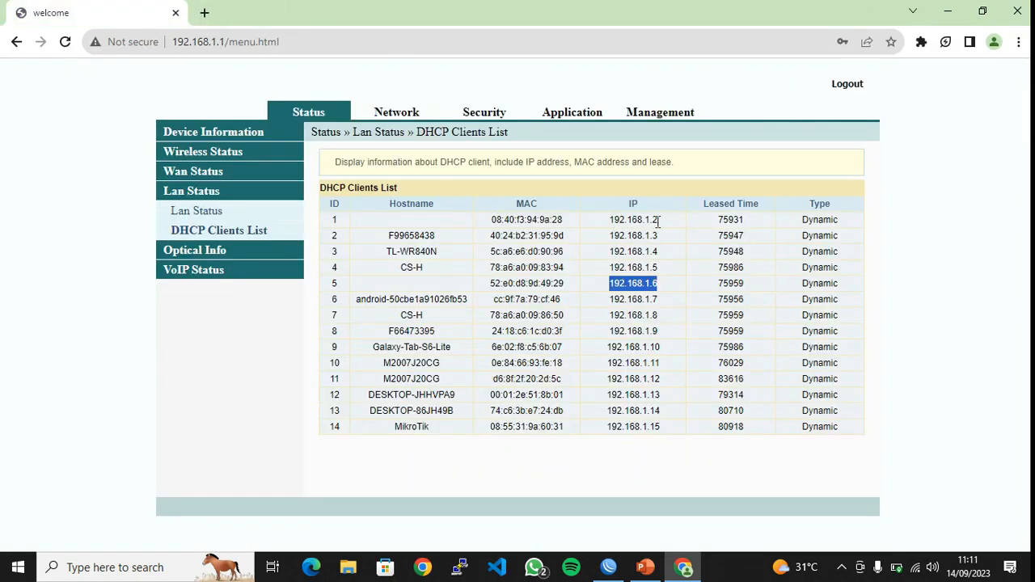
Open the Tenda login at 192.168.1.2 in a new tab, then close that tab
drag(658, 221, 606, 224)
key(ctrl+c)
click(205, 13)
key(ctrl+v)
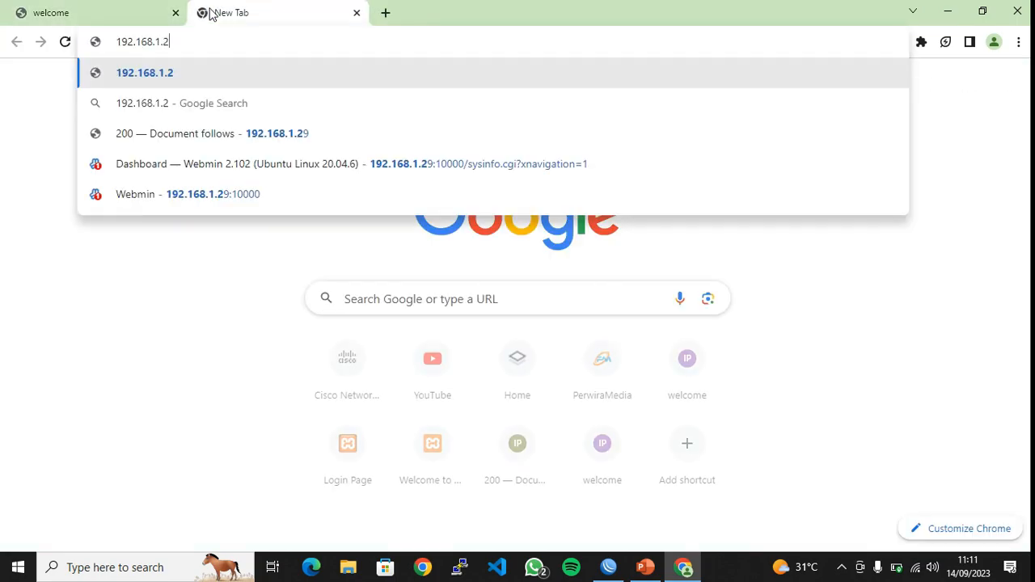
key(Return)
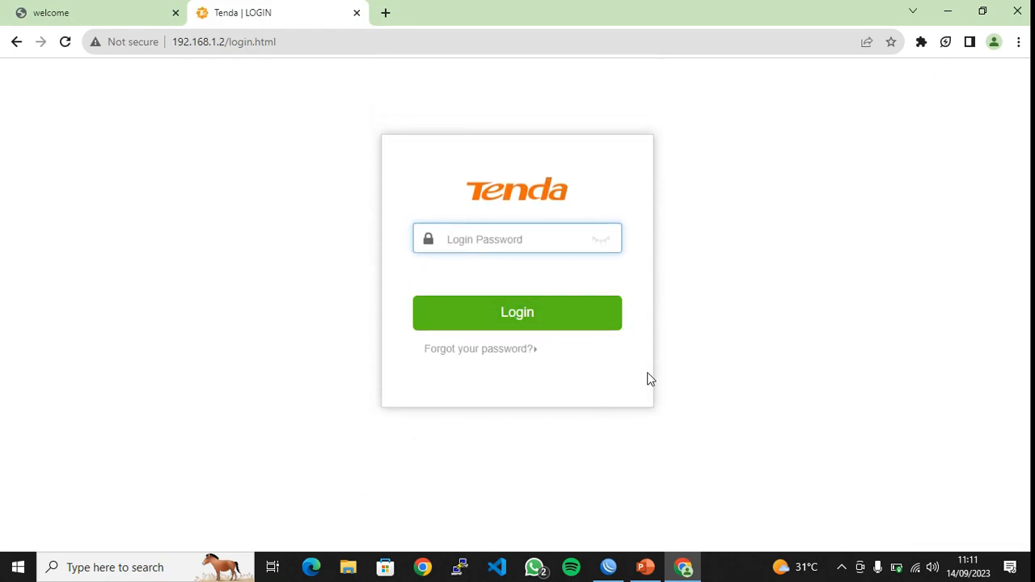
click(356, 13)
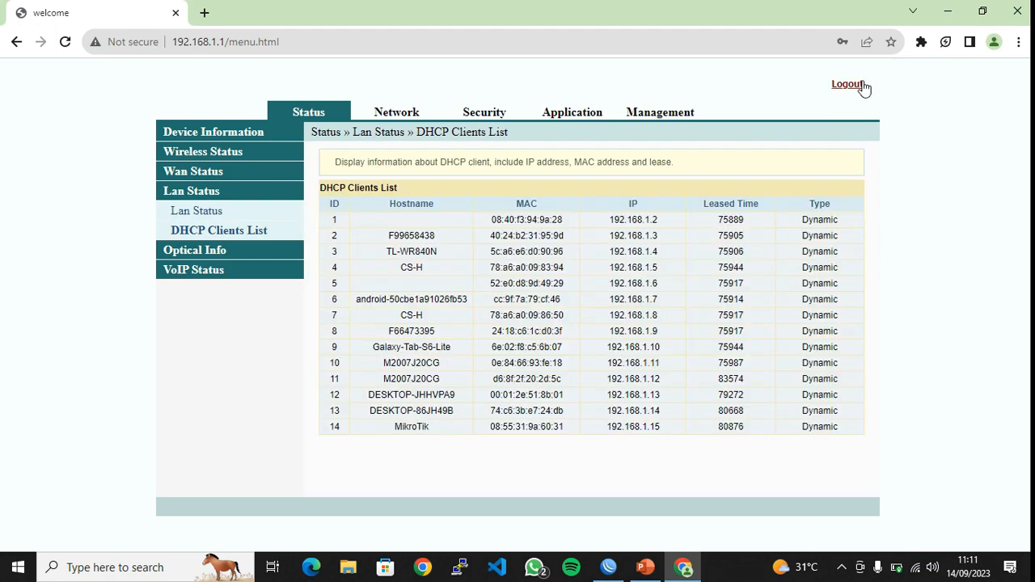
Log out of the ISP router admin, quit Chrome and refresh the desktop
click(863, 86)
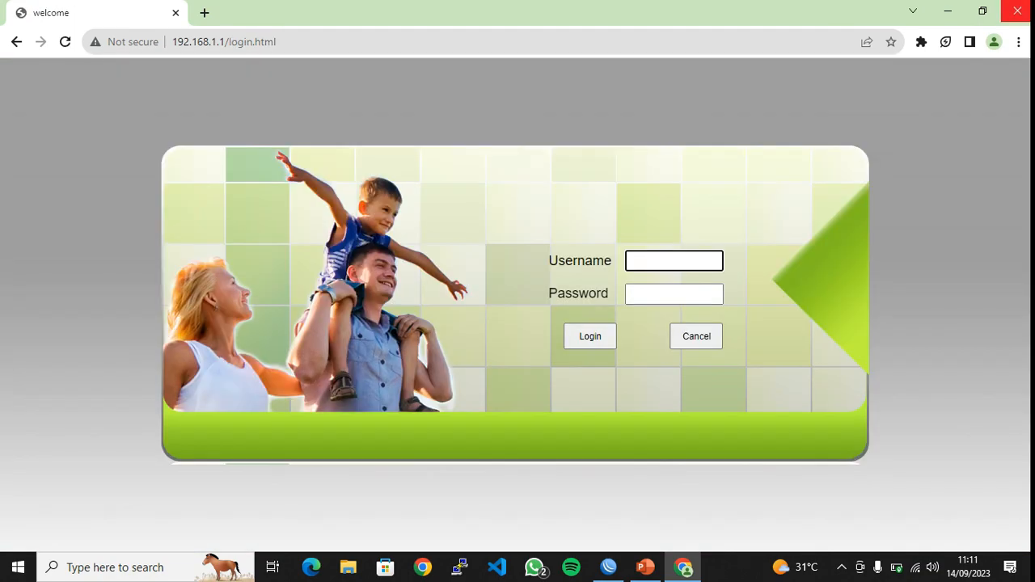
click(1017, 12)
right_click(633, 75)
click(660, 117)
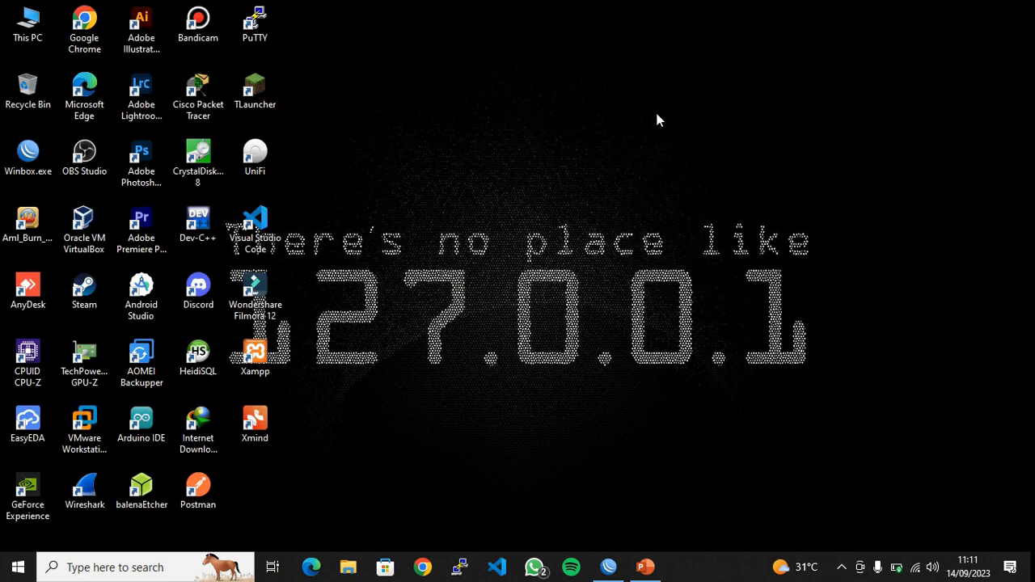